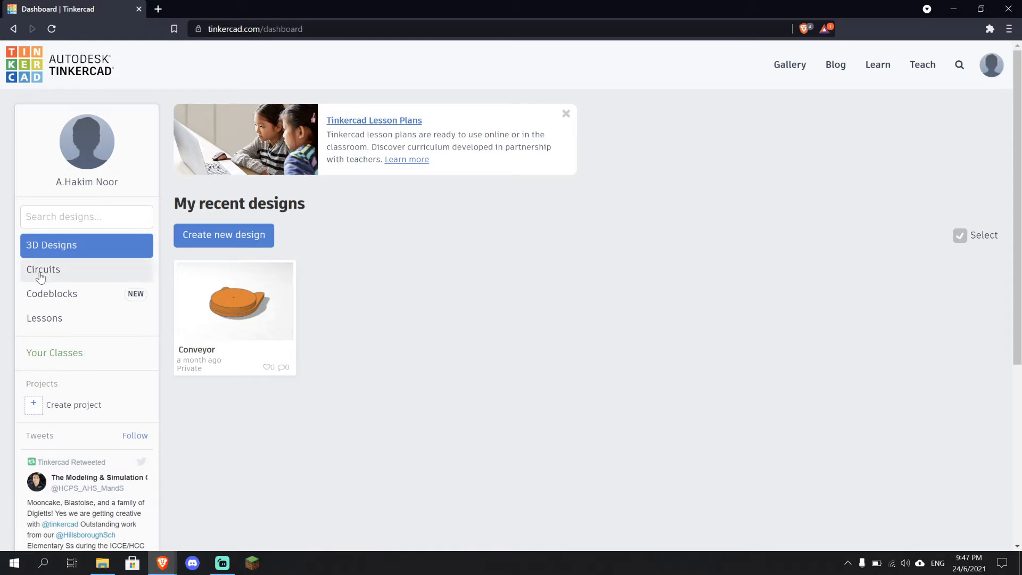
# Browse the dashboard's Circuits, Codeblocks, Lessons and 3D Designs sections
pyautogui.click(41, 274)
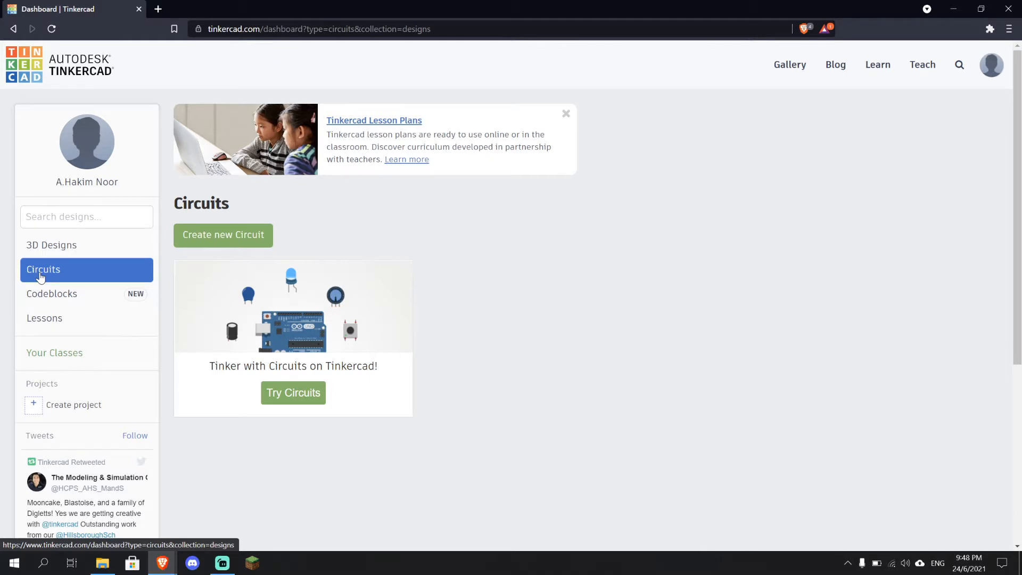
pyautogui.click(49, 307)
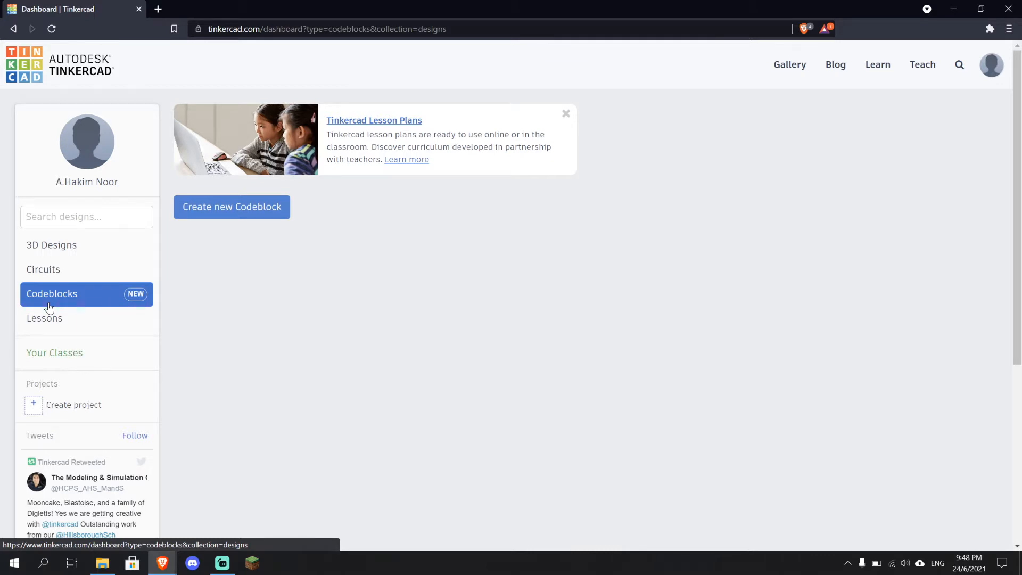
pyautogui.click(57, 327)
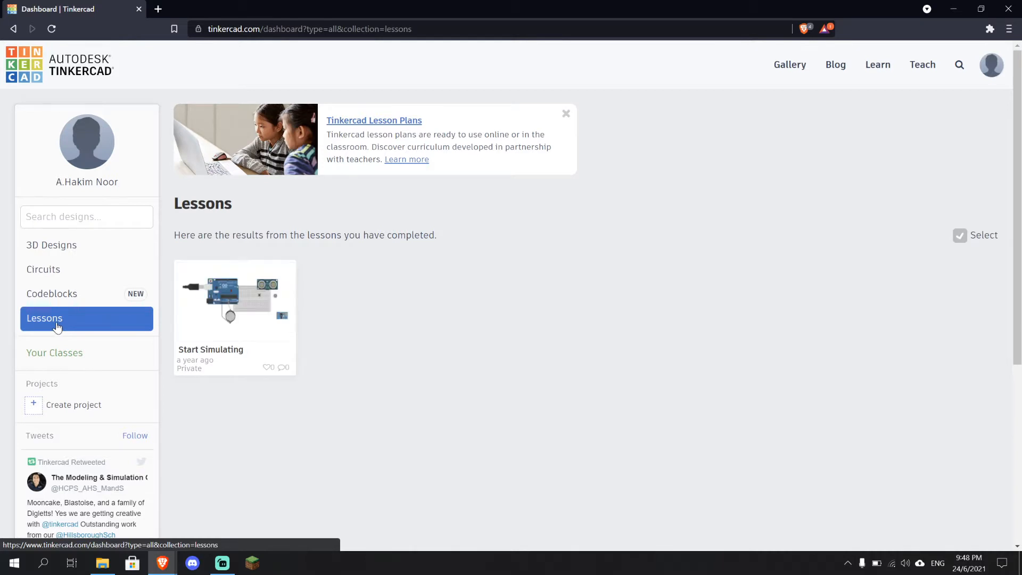
pyautogui.moveTo(231, 334)
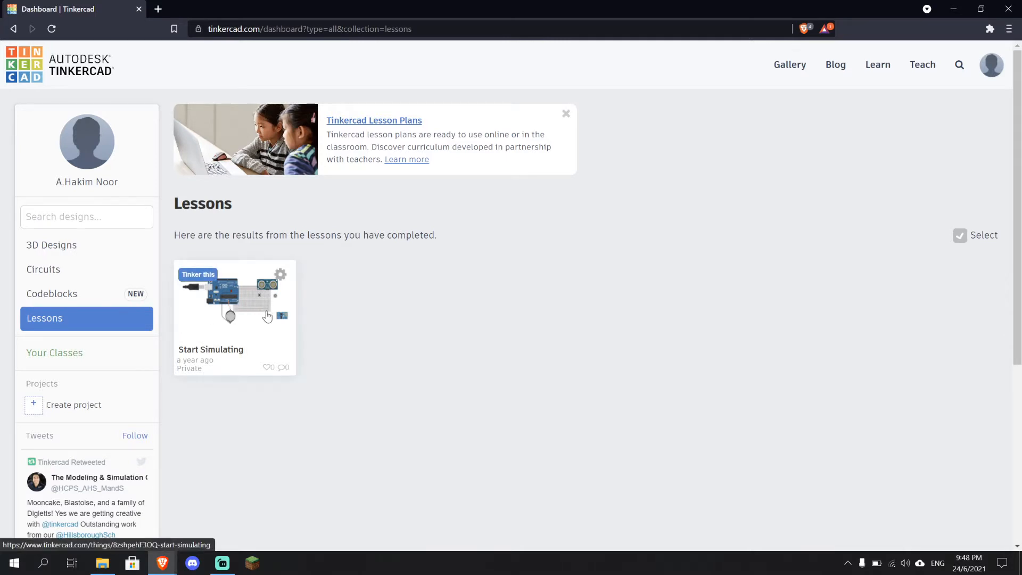
pyautogui.click(83, 258)
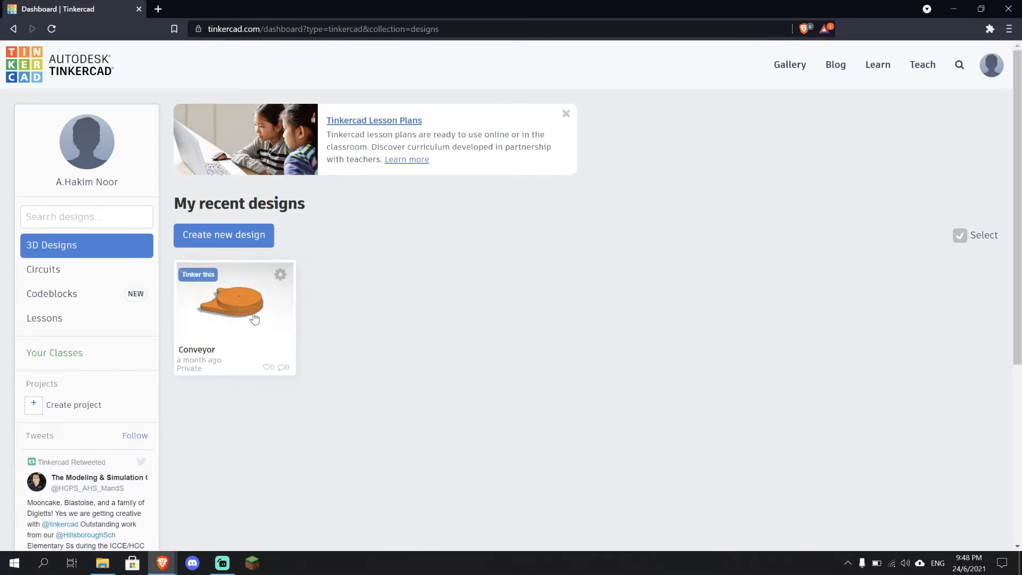
# Create a new 3D design
pyautogui.moveTo(244, 360)
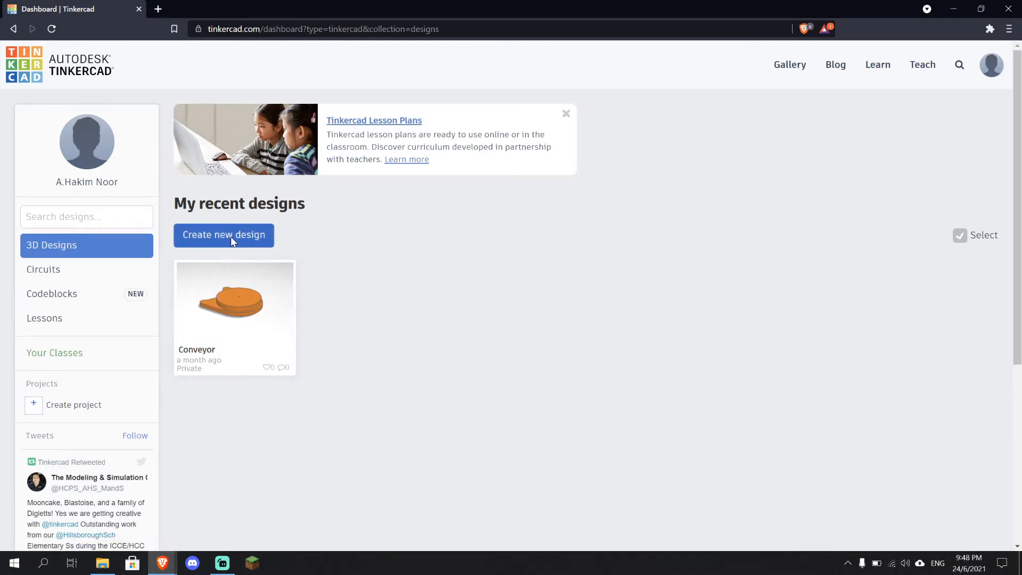
pyautogui.click(196, 240)
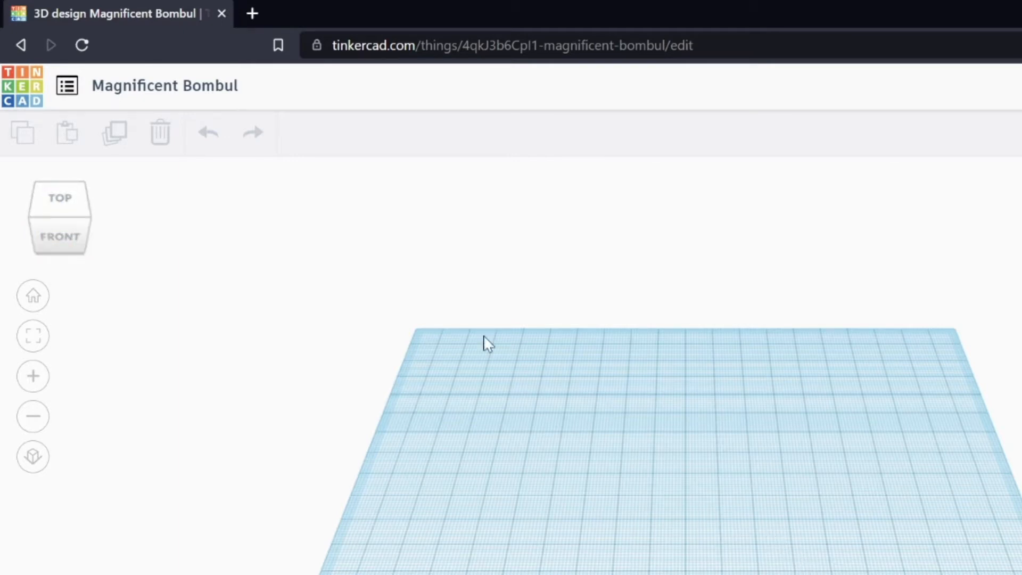
# Explore the view cube's top, front, back and right orientations and return to the home view
pyautogui.click(59, 202)
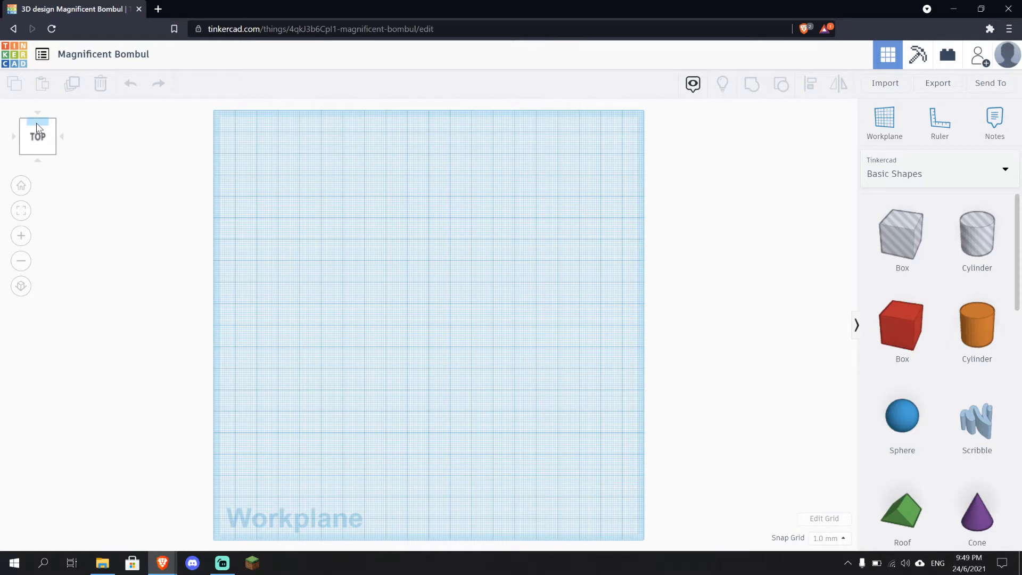
pyautogui.click(38, 161)
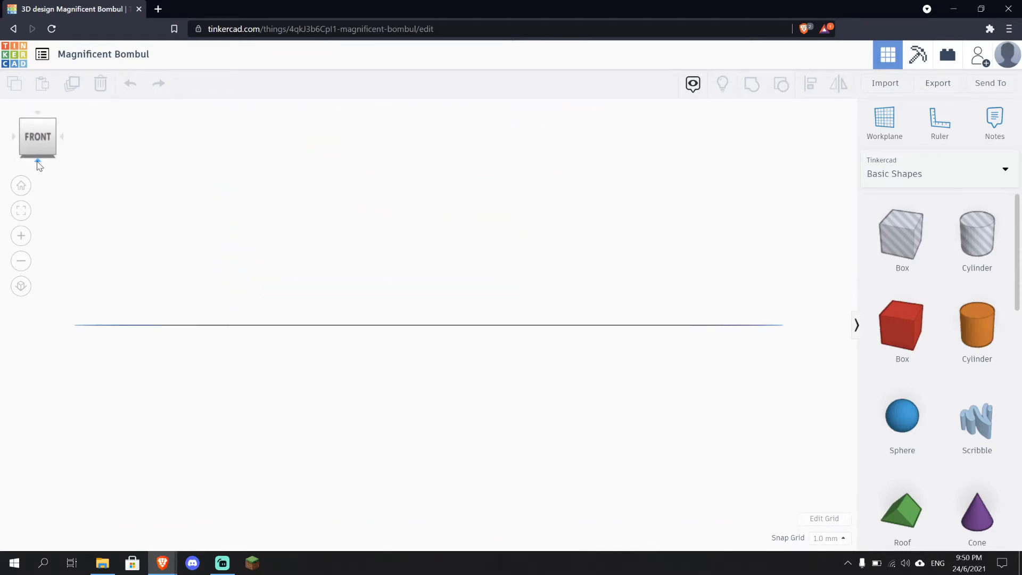
pyautogui.click(38, 112)
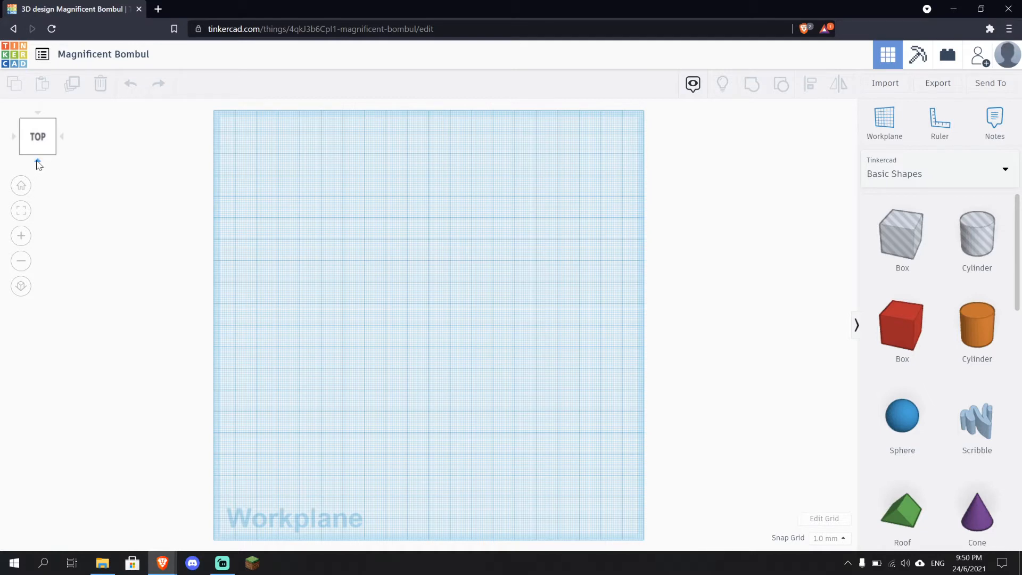
pyautogui.click(38, 161)
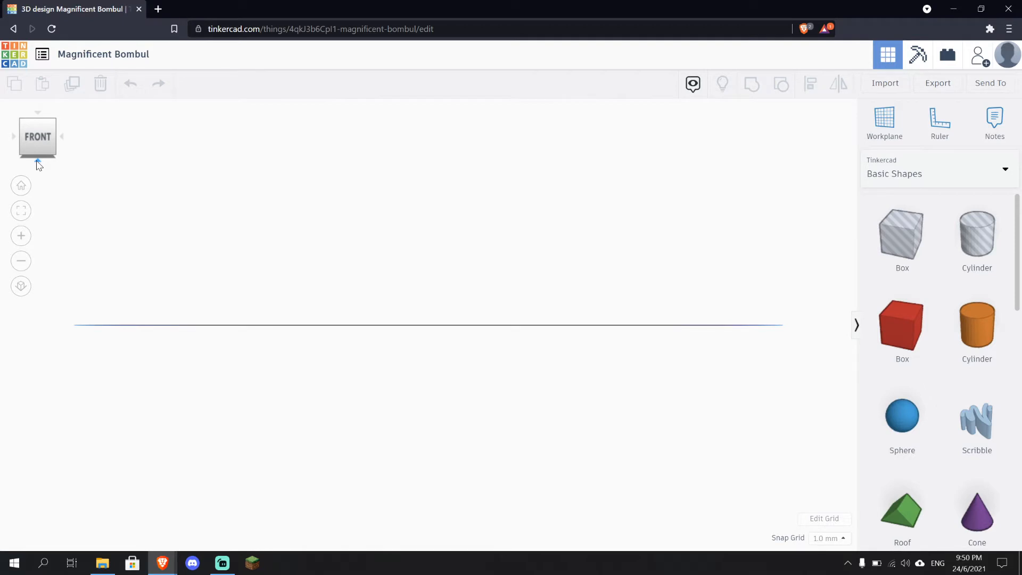
pyautogui.click(41, 115)
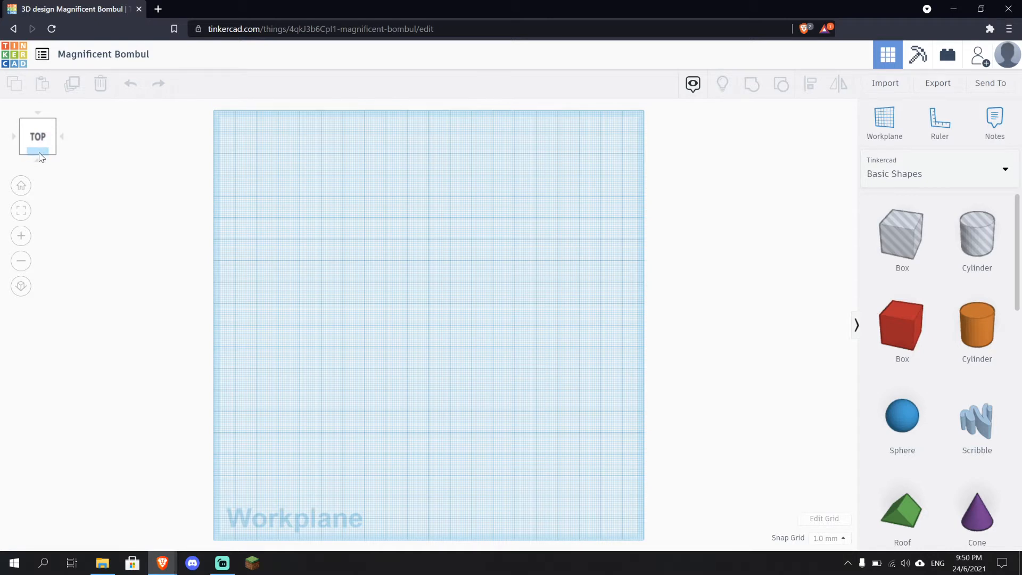
pyautogui.click(40, 154)
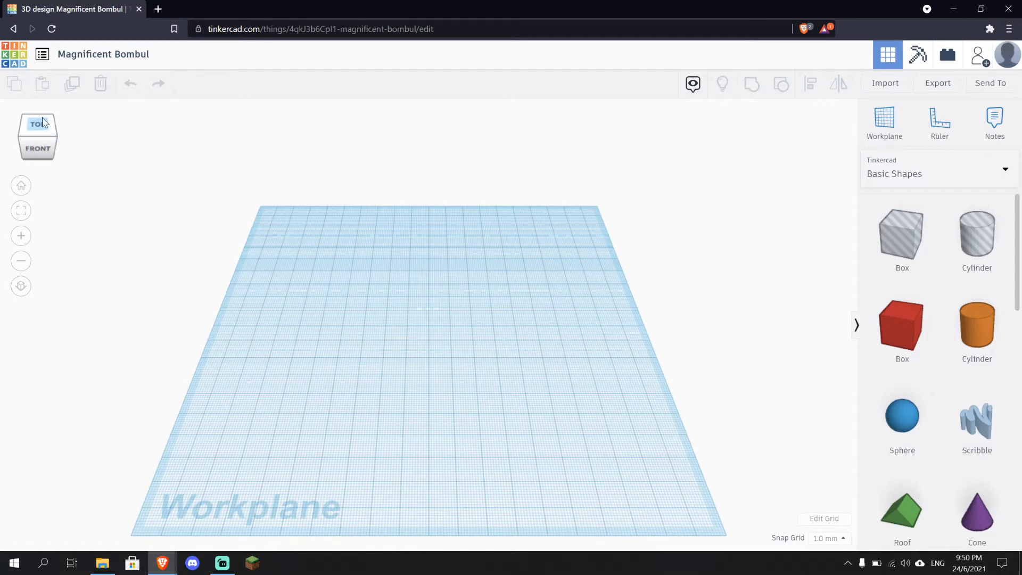
pyautogui.click(40, 126)
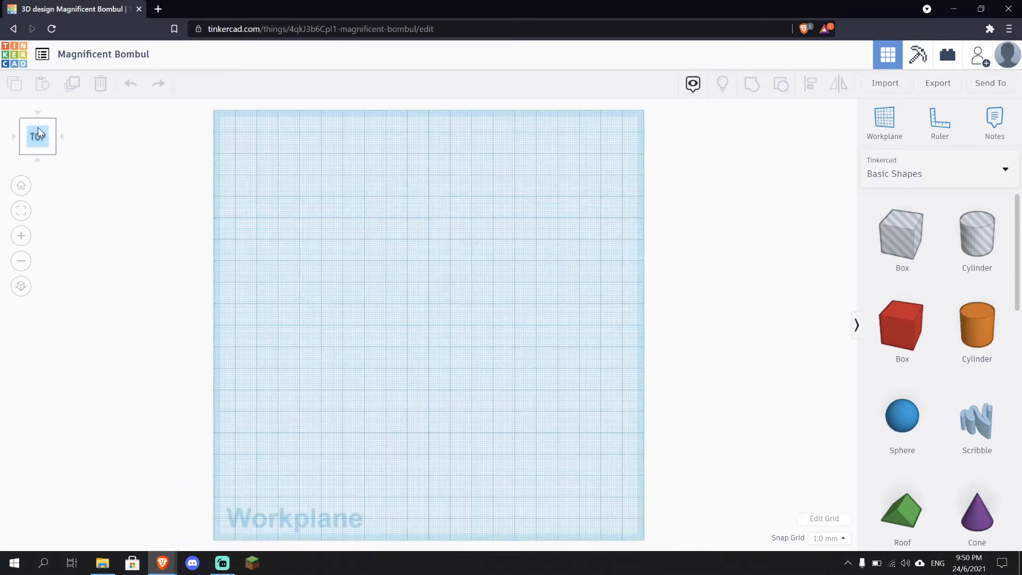
pyautogui.click(39, 126)
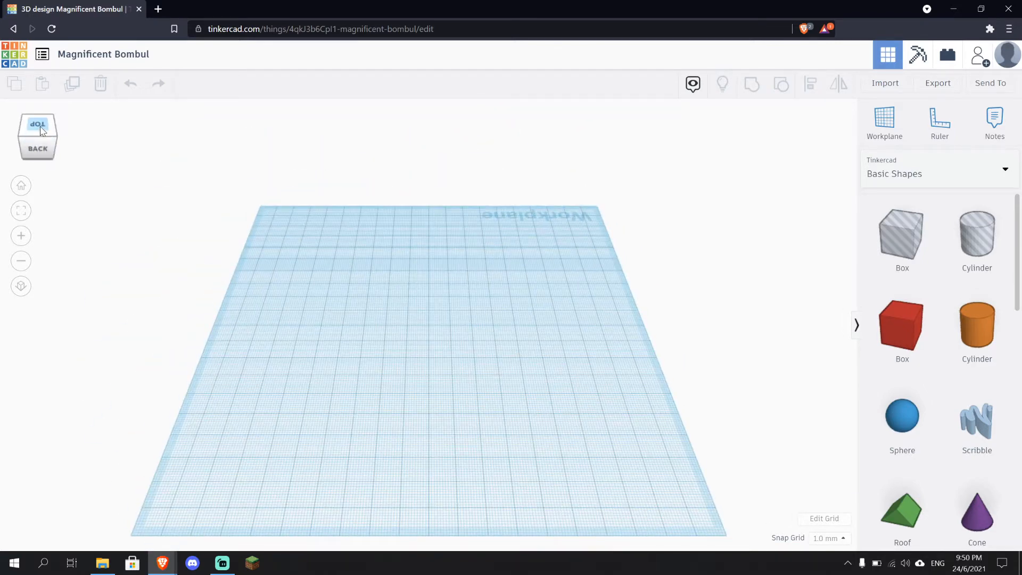
pyautogui.click(41, 129)
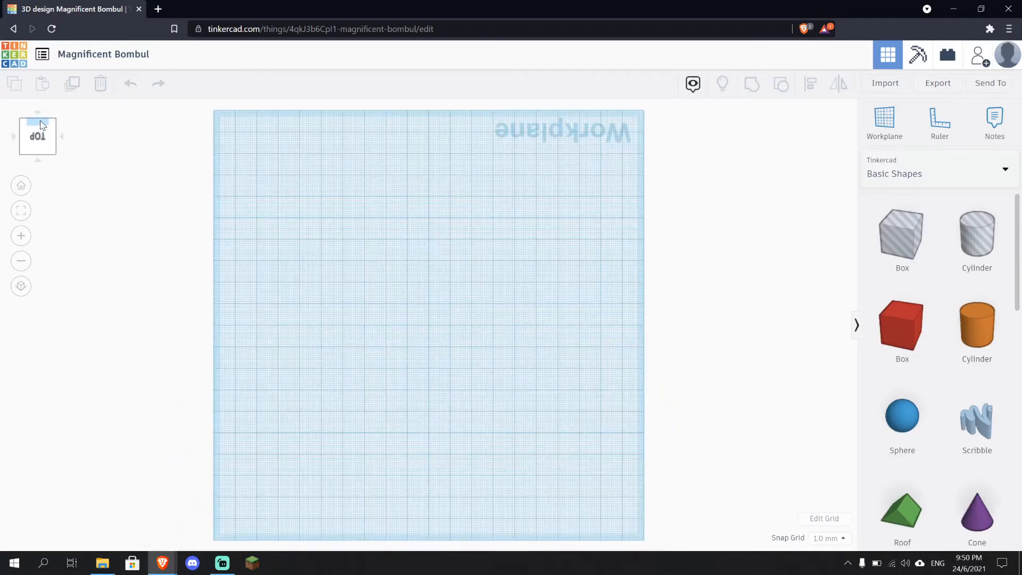
pyautogui.click(40, 129)
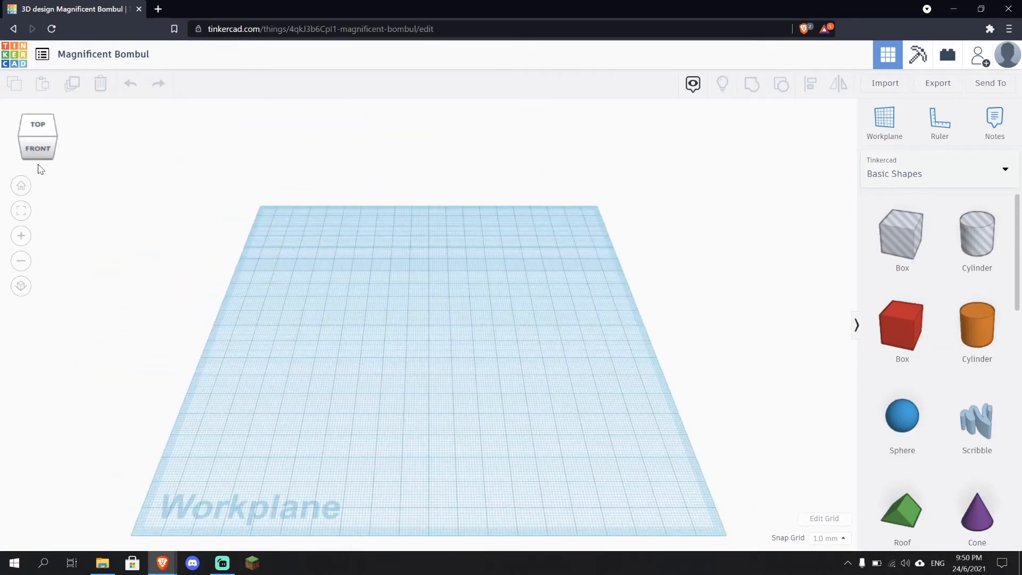
pyautogui.click(44, 149)
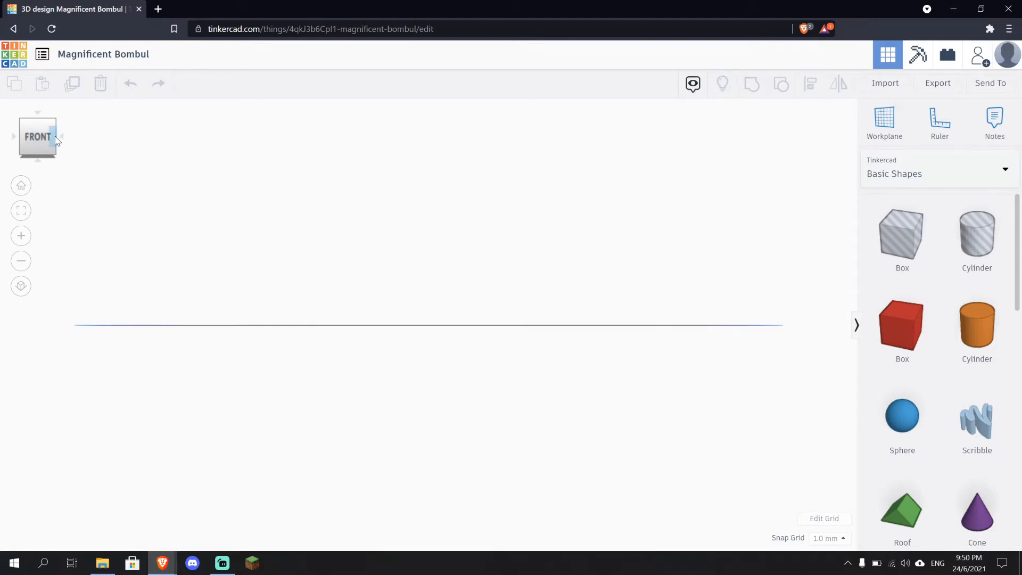
pyautogui.click(55, 138)
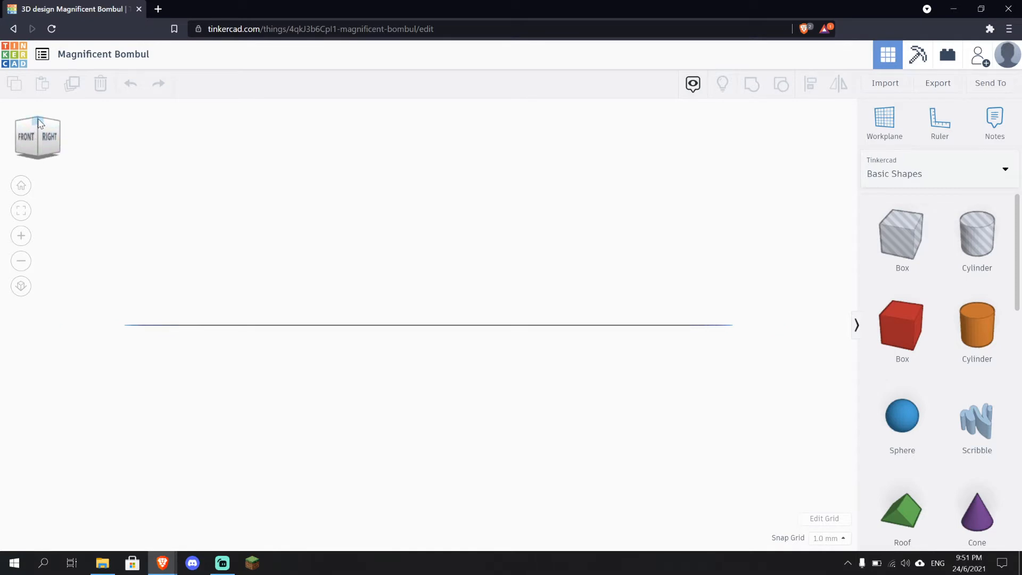
pyautogui.click(38, 122)
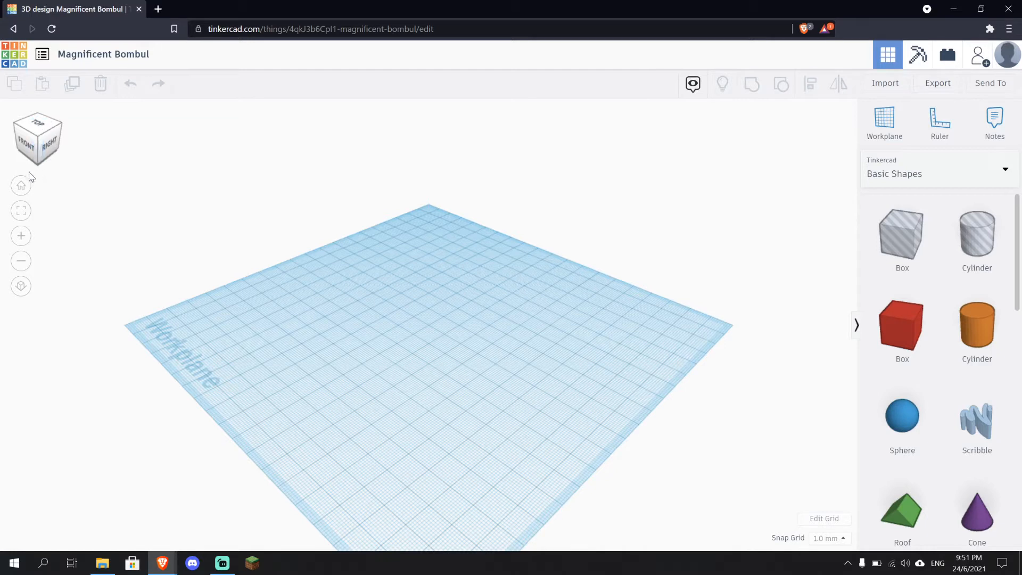
pyautogui.click(22, 185)
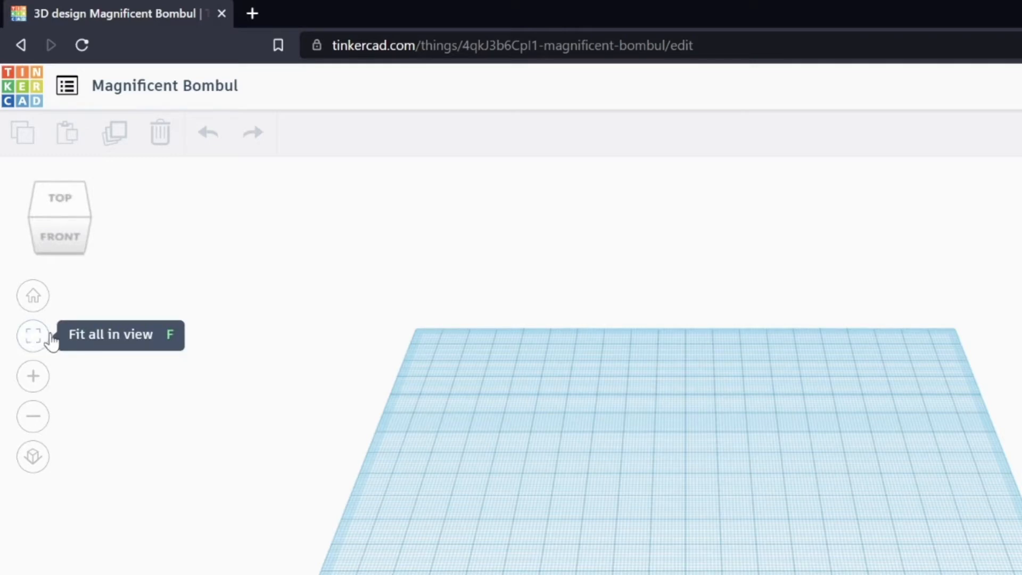
# Try zooming in and out and switching between orthographic and perspective views
pyautogui.click(42, 380)
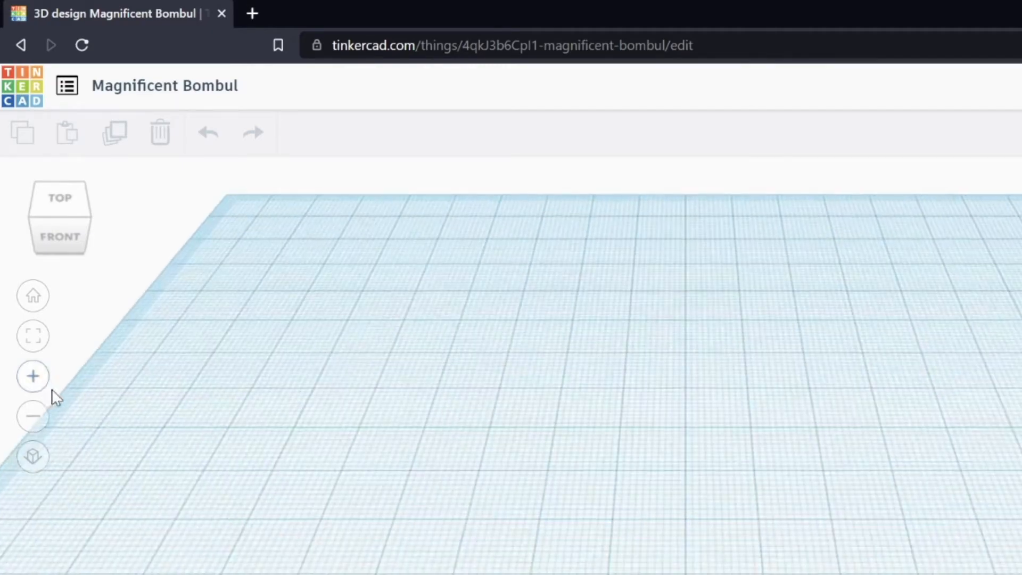
pyautogui.click(33, 416)
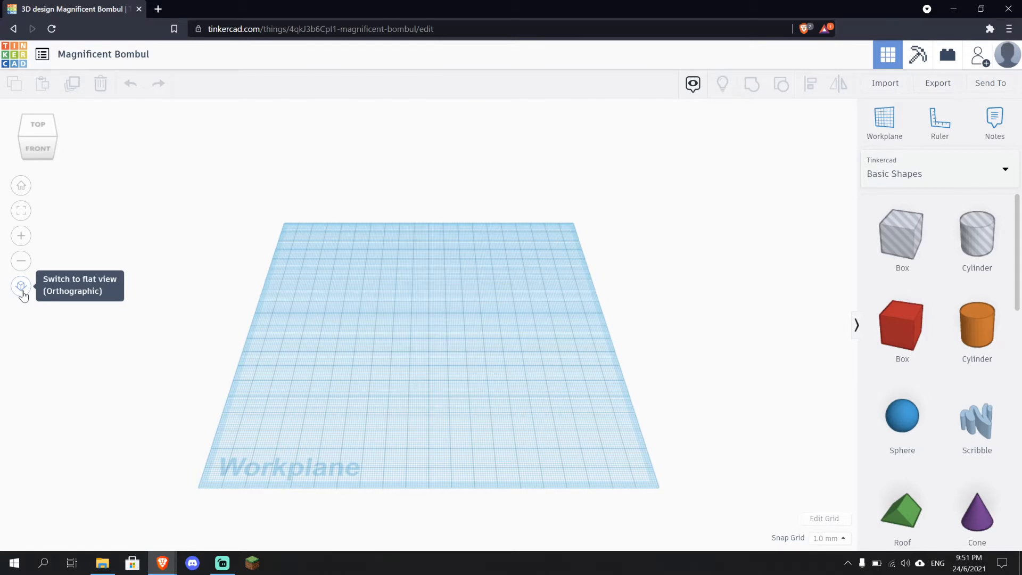
pyautogui.click(21, 287)
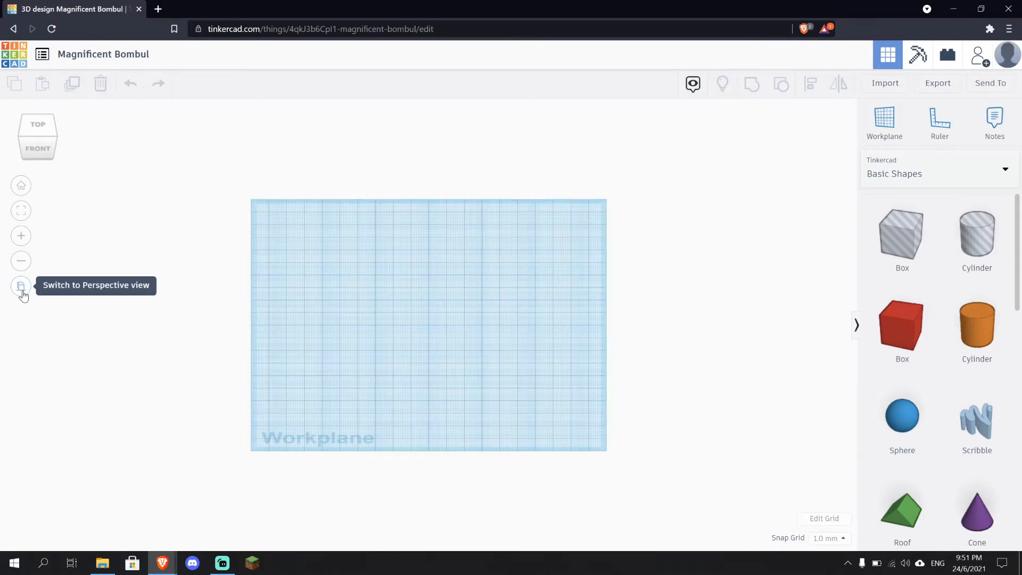
pyautogui.click(22, 286)
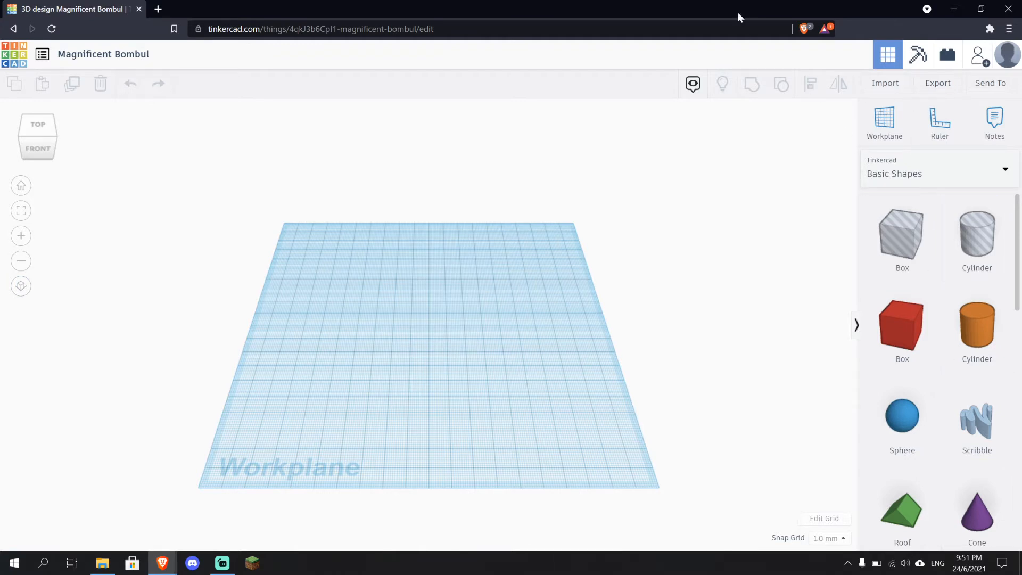
pyautogui.click(693, 85)
pyautogui.scroll(-2, 940, 237)
pyautogui.scroll(2, 943, 228)
# Place a solid red box on the workplane
pyautogui.moveTo(908, 326); pyautogui.dragTo(429, 333)
pyautogui.scroll(5, 437, 343)
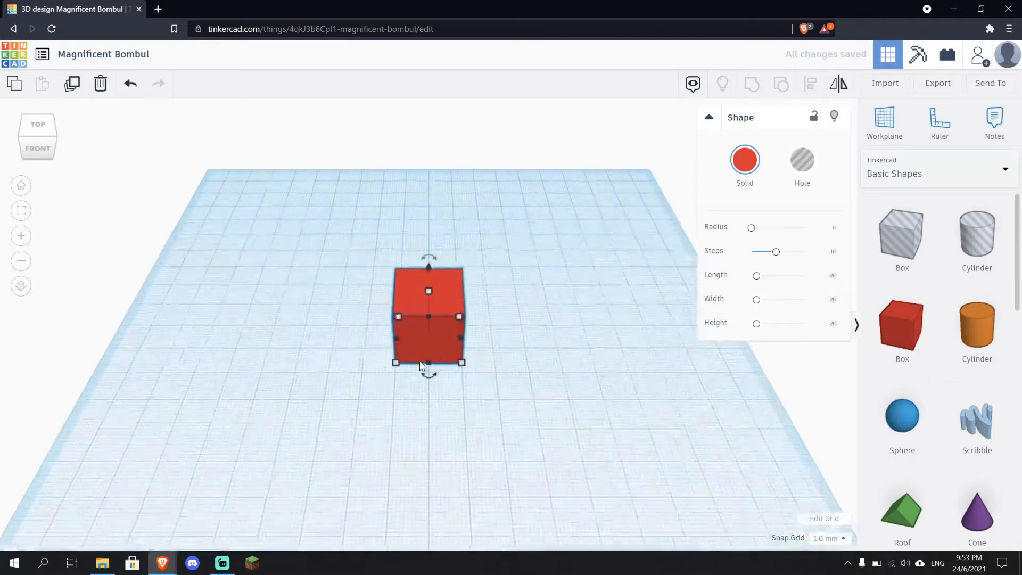
pyautogui.moveTo(468, 376); pyautogui.dragTo(561, 296, button='right')
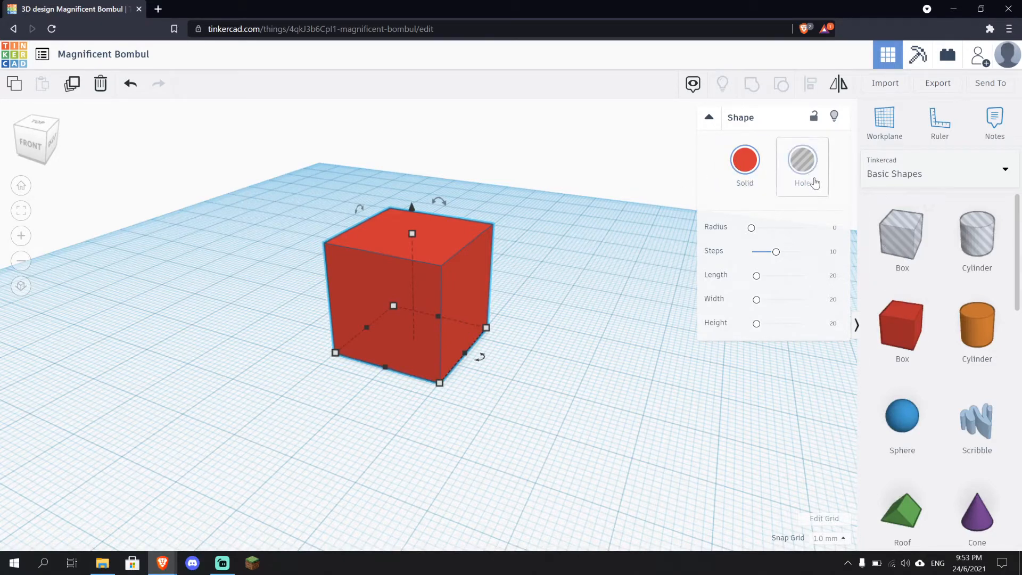
pyautogui.click(589, 285)
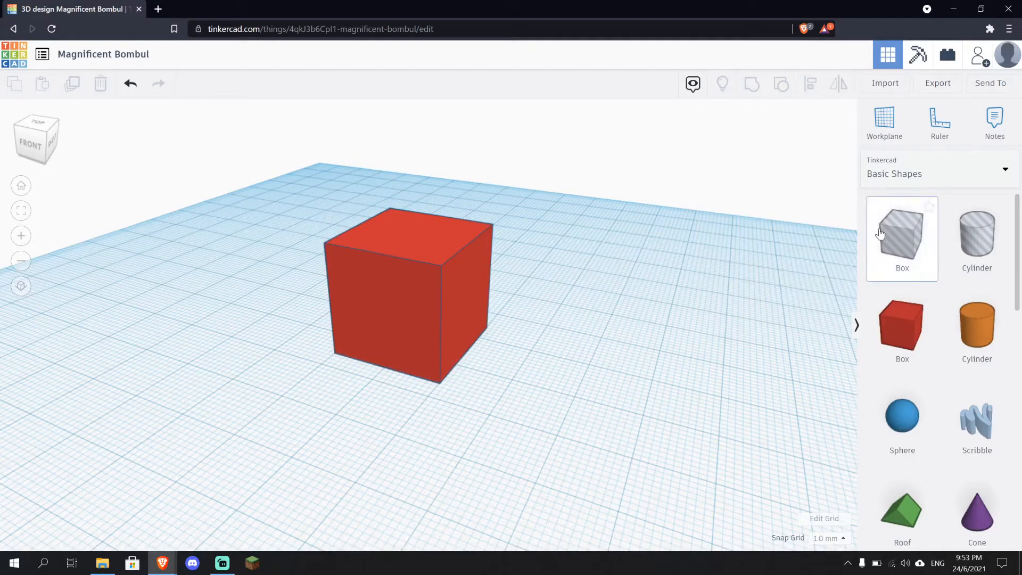
# Place a hole box on the workplane beside the solid box
pyautogui.moveTo(909, 234); pyautogui.dragTo(558, 374)
pyautogui.moveTo(656, 413); pyautogui.dragTo(703, 426, button='right')
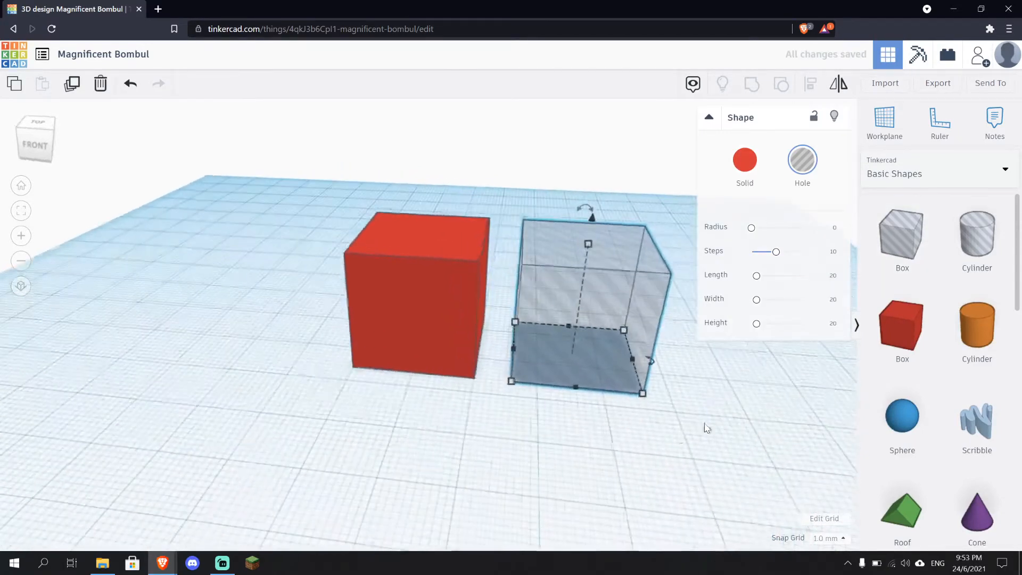
pyautogui.click(682, 434)
# Move the hole box so it overlaps a corner of the solid box
pyautogui.click(563, 349)
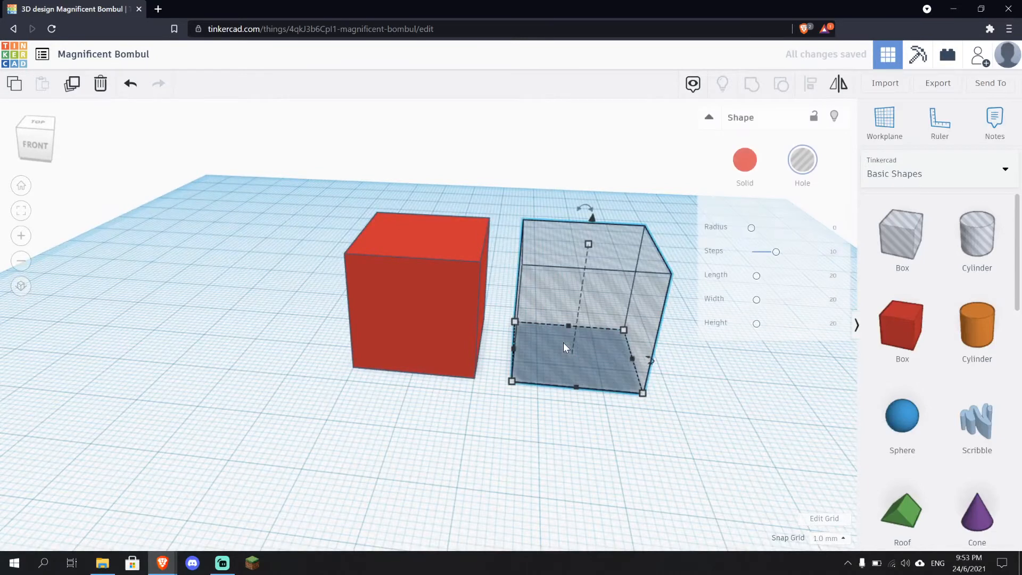
pyautogui.moveTo(573, 339); pyautogui.dragTo(480, 300)
pyautogui.moveTo(591, 360); pyautogui.dragTo(521, 378, button='right')
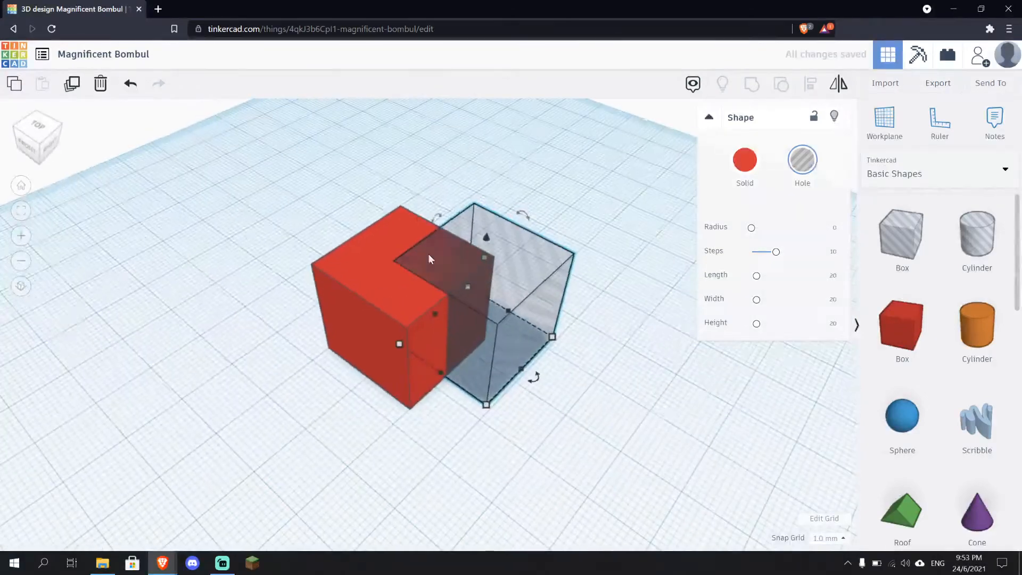
# Select both the solid box and the hole box and group them to cut the corner from the solid
pyautogui.click(648, 385)
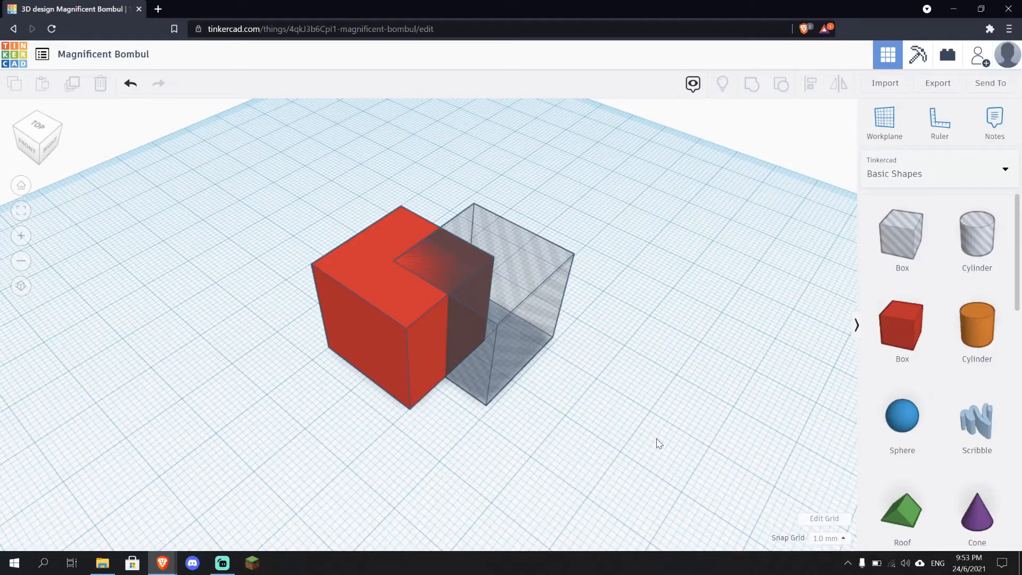
pyautogui.moveTo(658, 440); pyautogui.dragTo(720, 504)
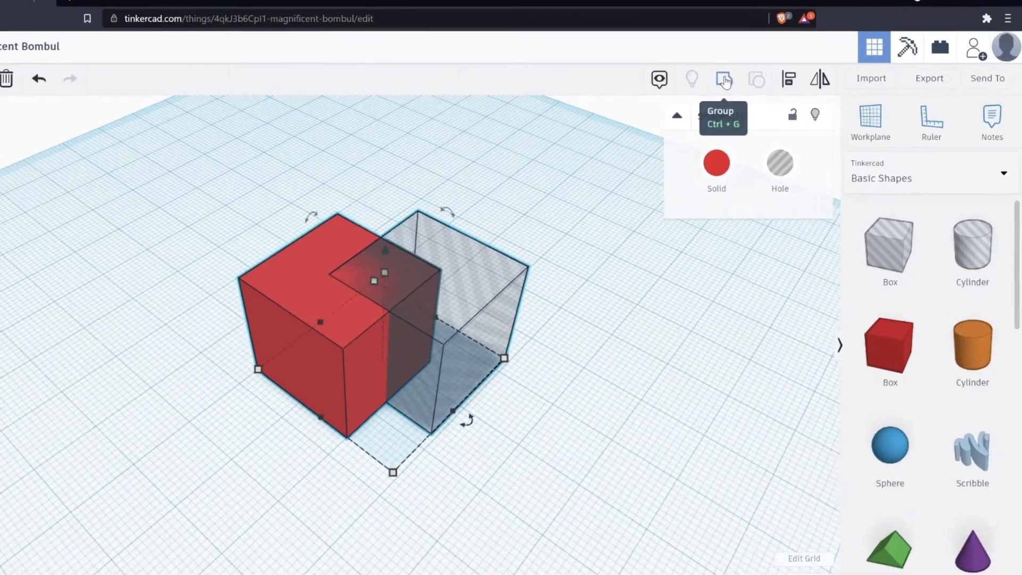
pyautogui.click(724, 79)
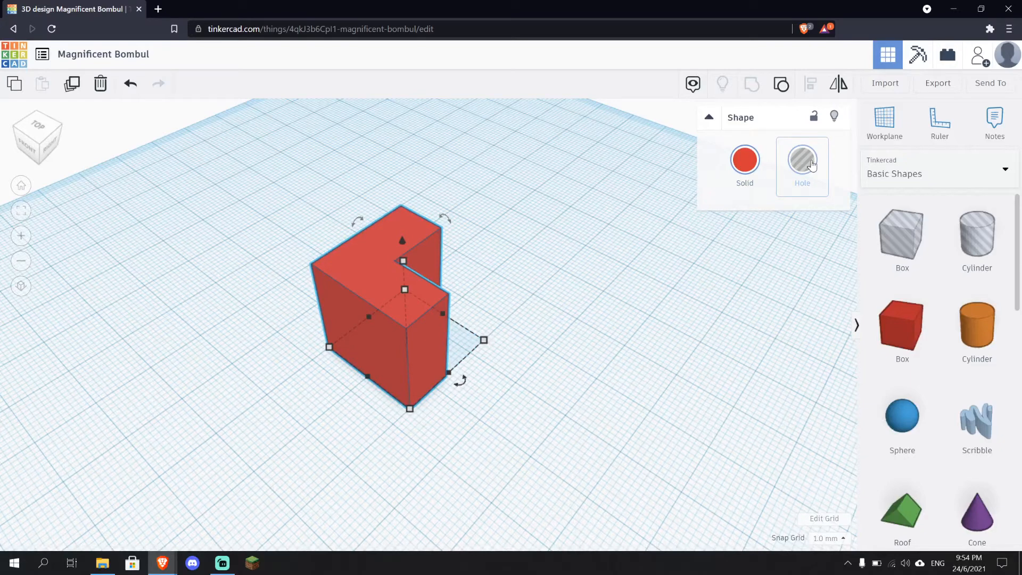
pyautogui.scroll(-5, 924, 319)
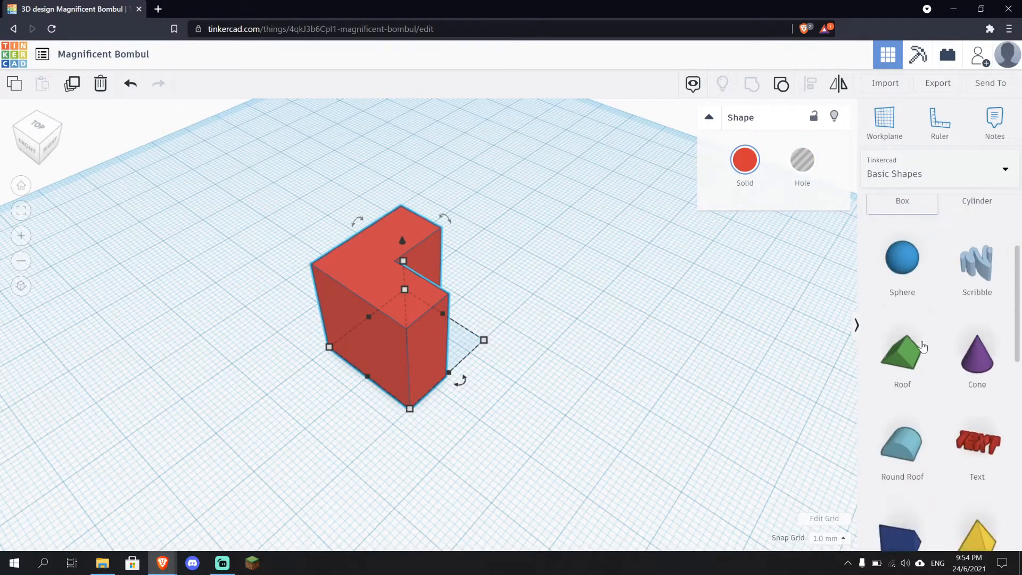
pyautogui.scroll(3, 900, 447)
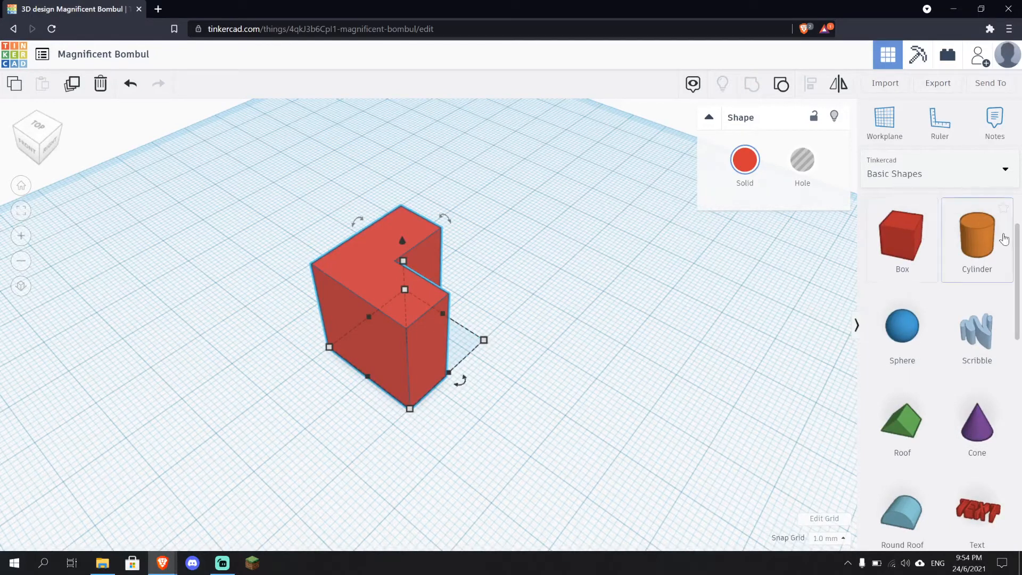
pyautogui.click(615, 317)
# Undo repeatedly to remove the grouped shape and both boxes, leaving an empty workplane
pyautogui.click(130, 84)
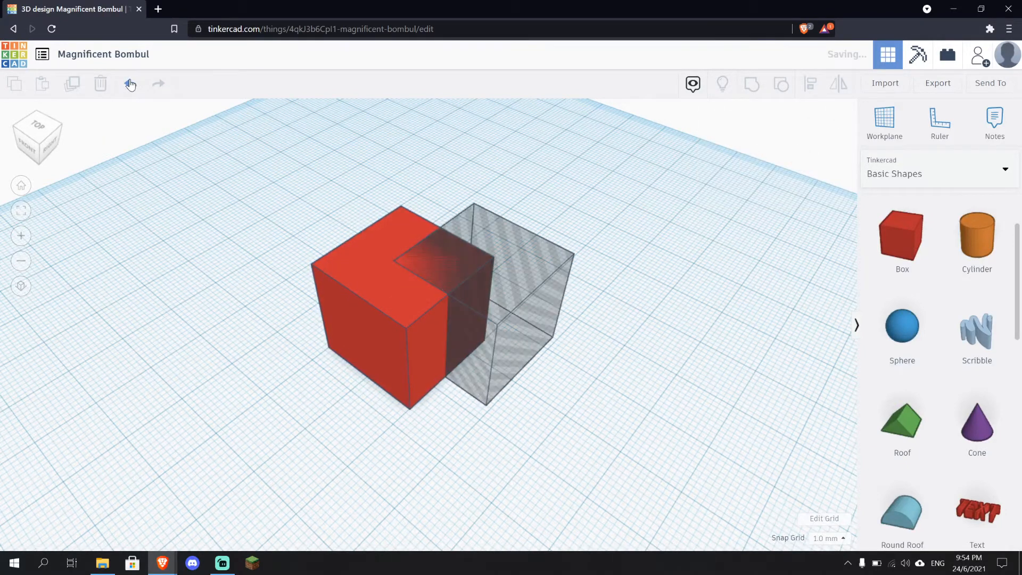
pyautogui.click(130, 85)
pyautogui.click(130, 84)
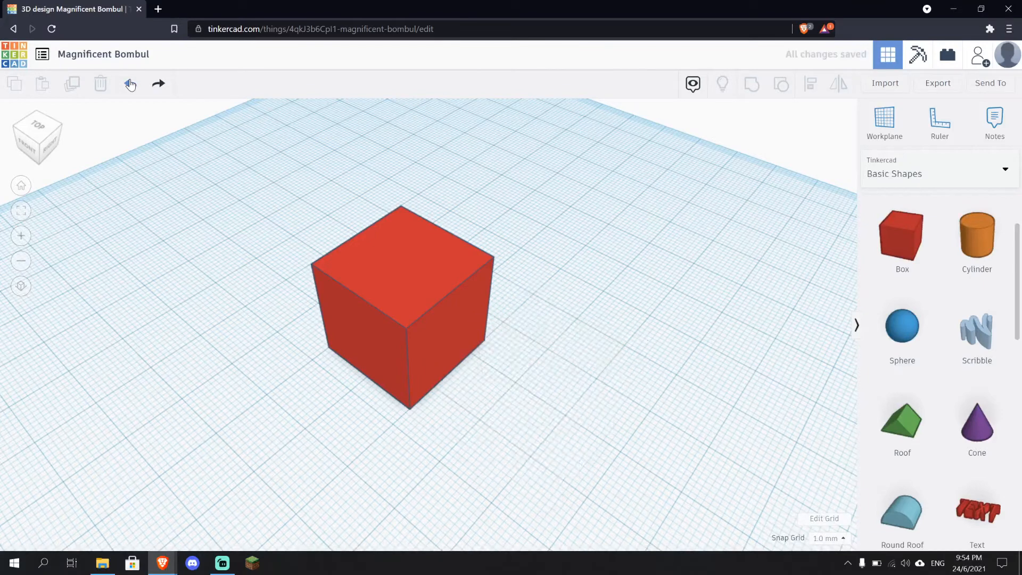
pyautogui.click(129, 84)
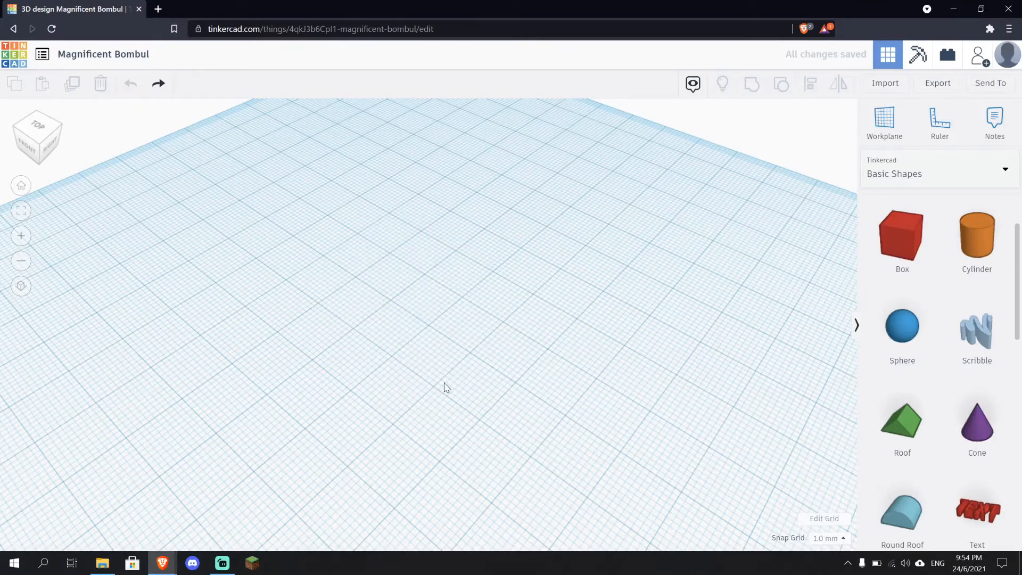
# Browse through the entire Basic Shapes library from top to bottom
pyautogui.click(29, 144)
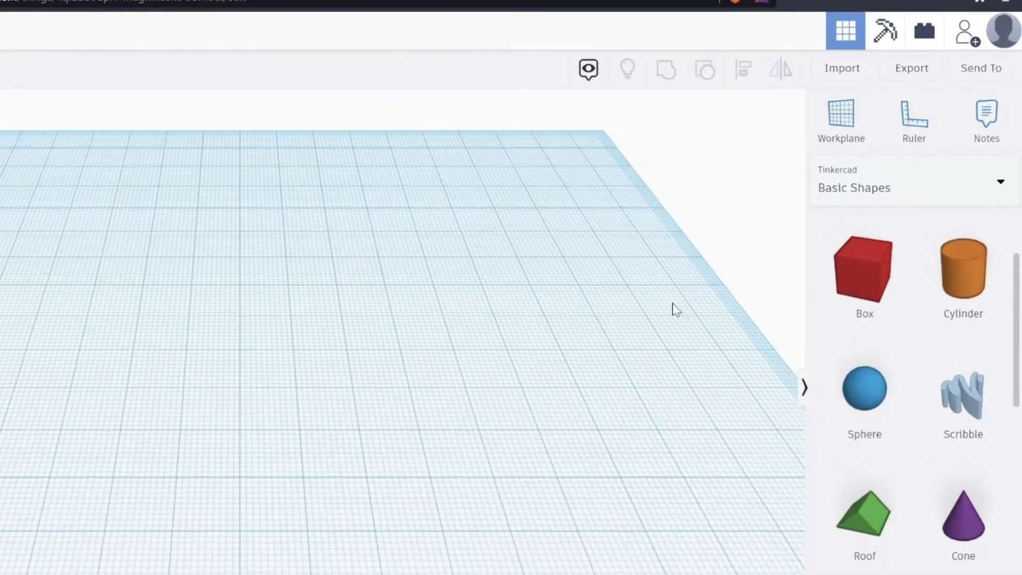
pyautogui.scroll(2, 867, 277)
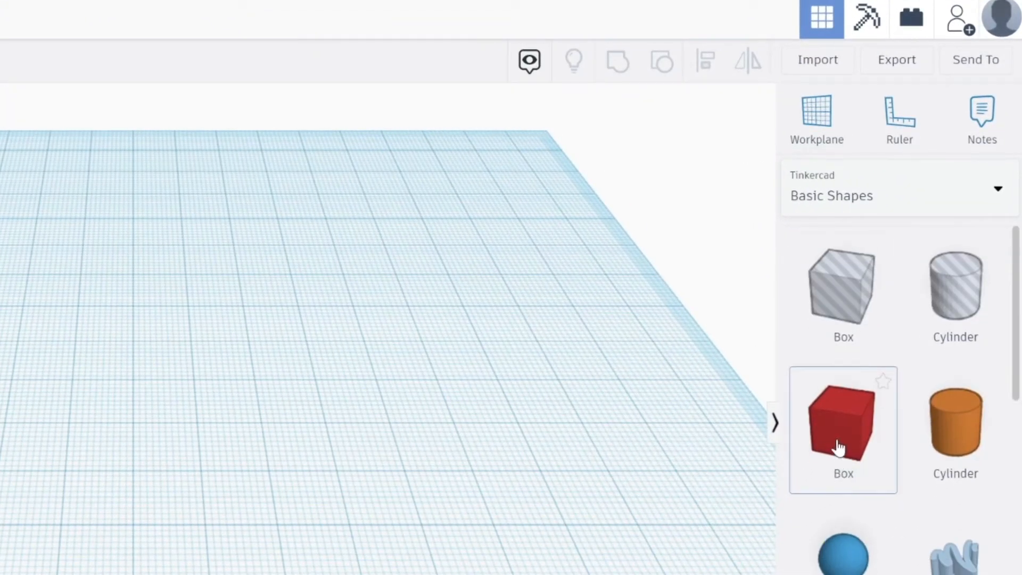
pyautogui.scroll(-5, 839, 447)
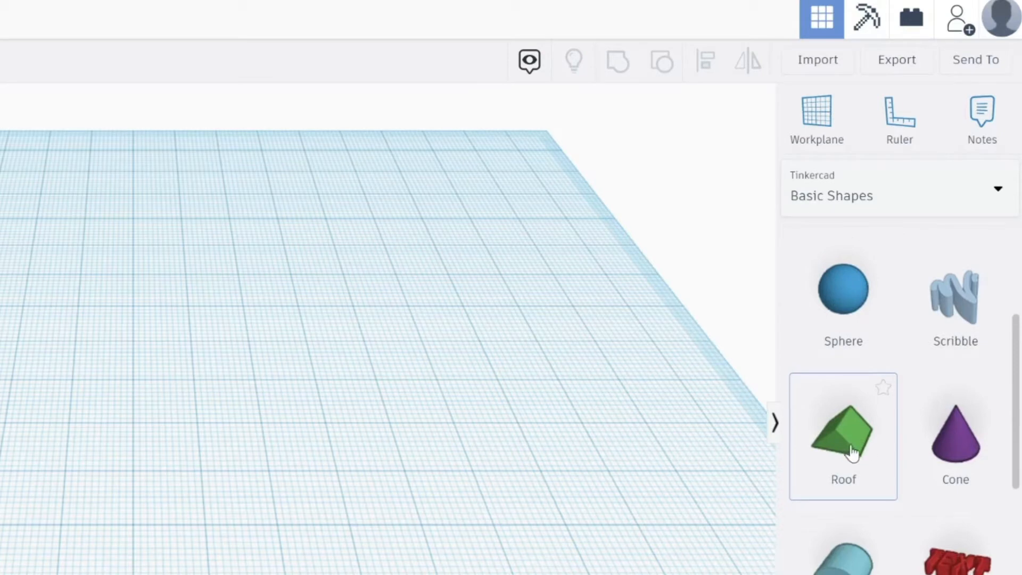
pyautogui.scroll(-2, 859, 454)
pyautogui.scroll(6, 862, 453)
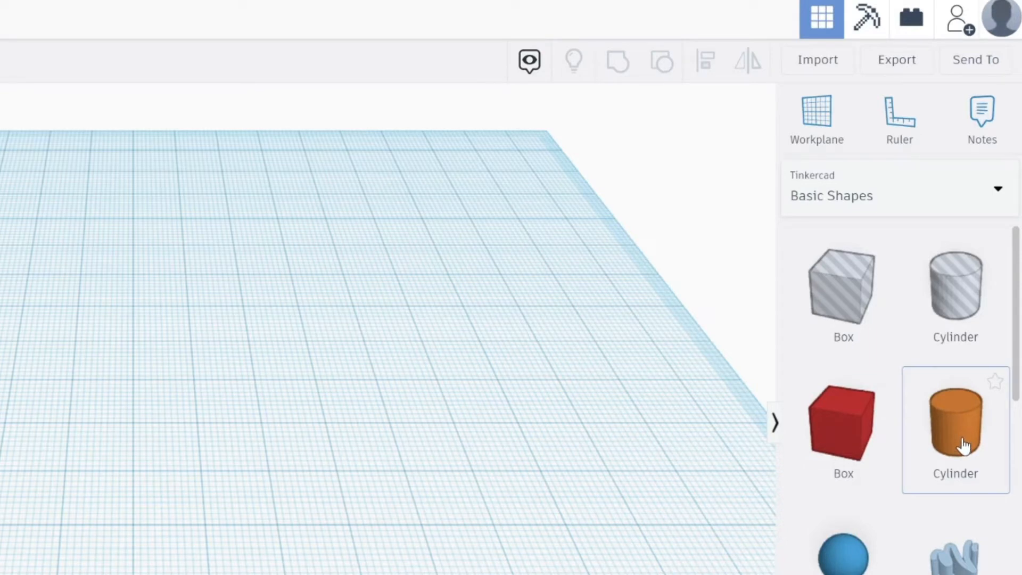
pyautogui.scroll(-5, 815, 471)
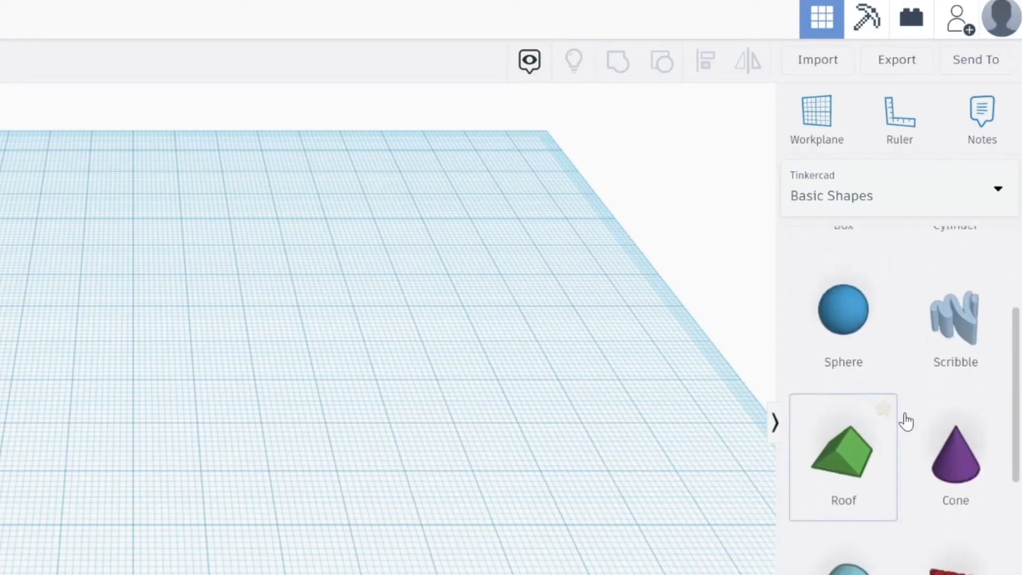
pyautogui.scroll(-10, 907, 421)
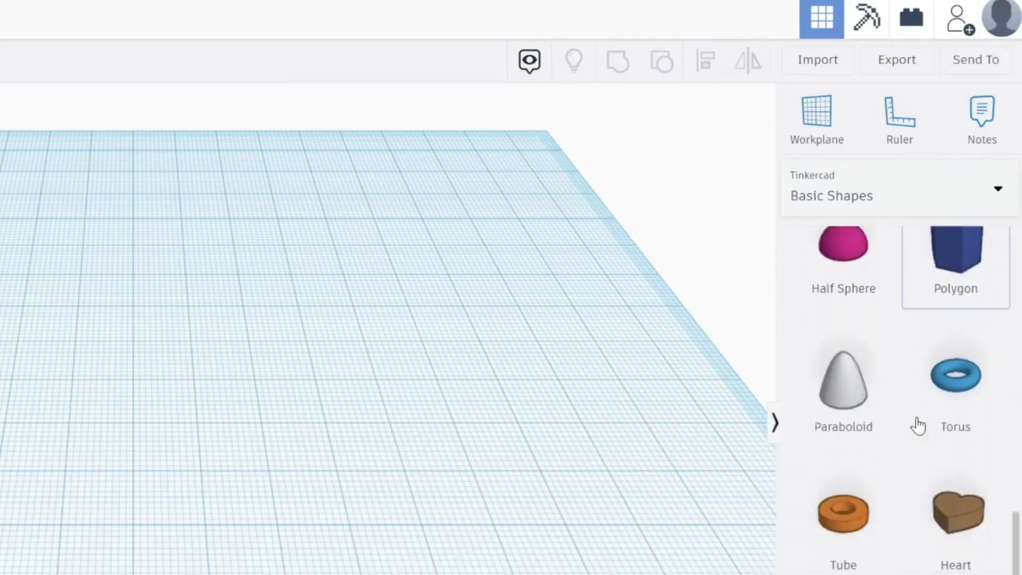
pyautogui.scroll(-5, 917, 426)
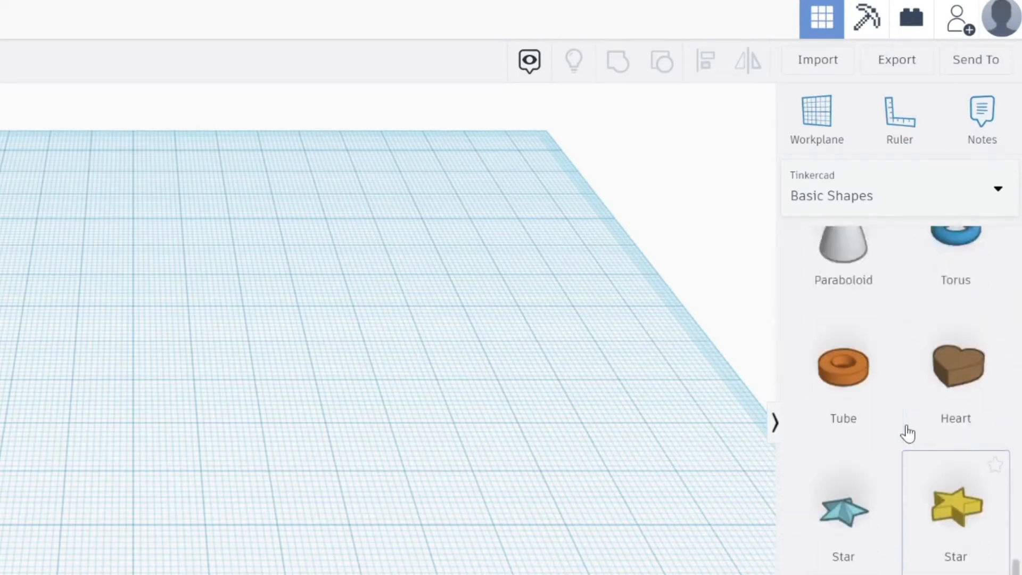
pyautogui.scroll(15, 908, 428)
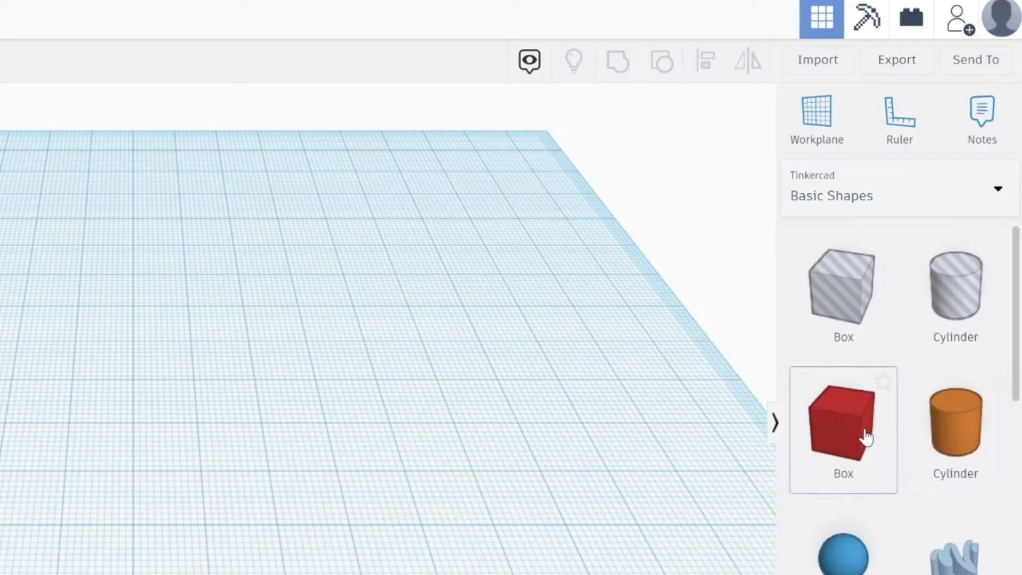
# Place a new solid red box in the middle of the workplane
pyautogui.moveTo(861, 434); pyautogui.dragTo(1021, 507)
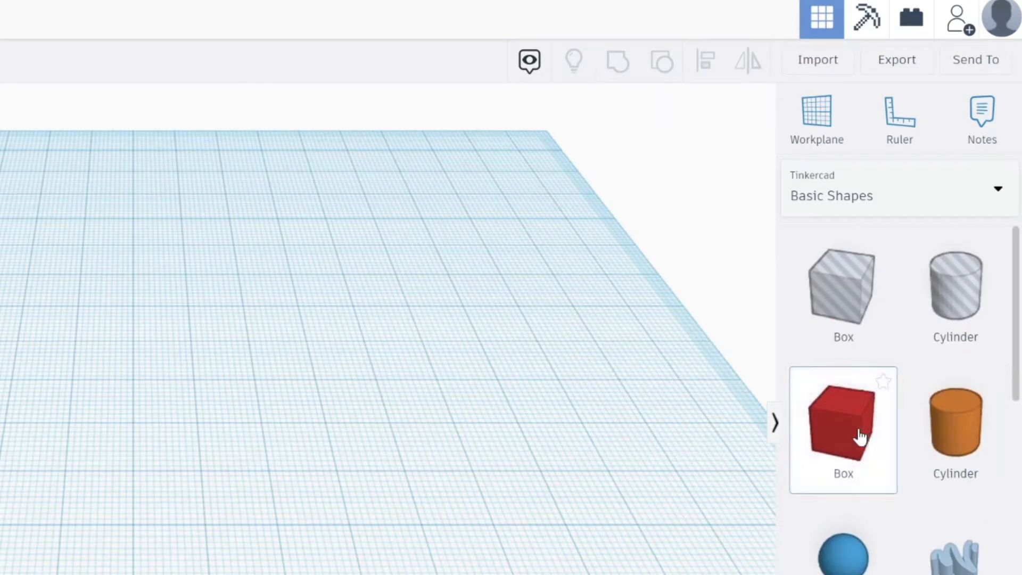
pyautogui.moveTo(1021, 381); pyautogui.dragTo(437, 302)
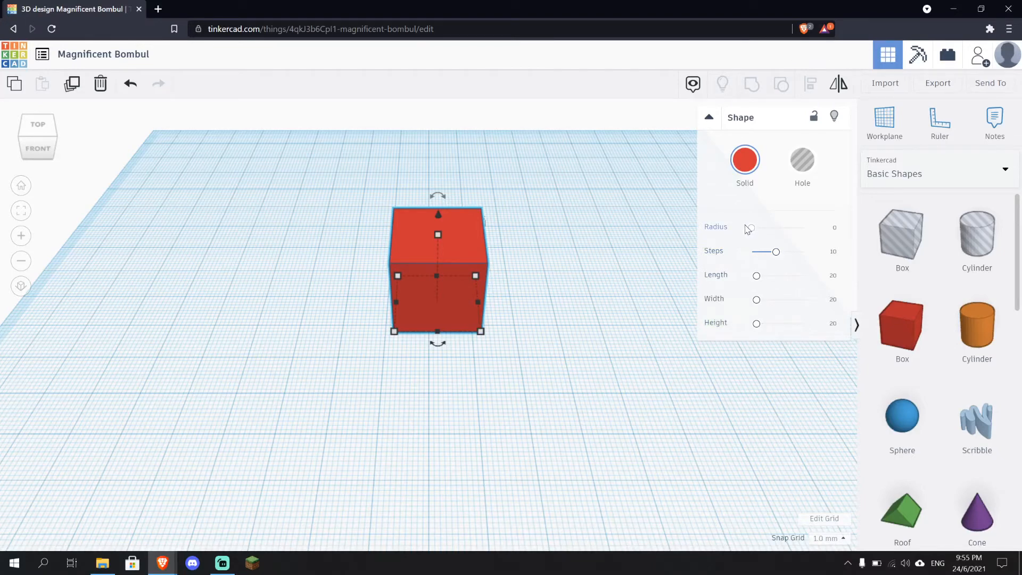
# Set the box's length to 60 mm
pyautogui.moveTo(753, 229); pyautogui.dragTo(708, 231)
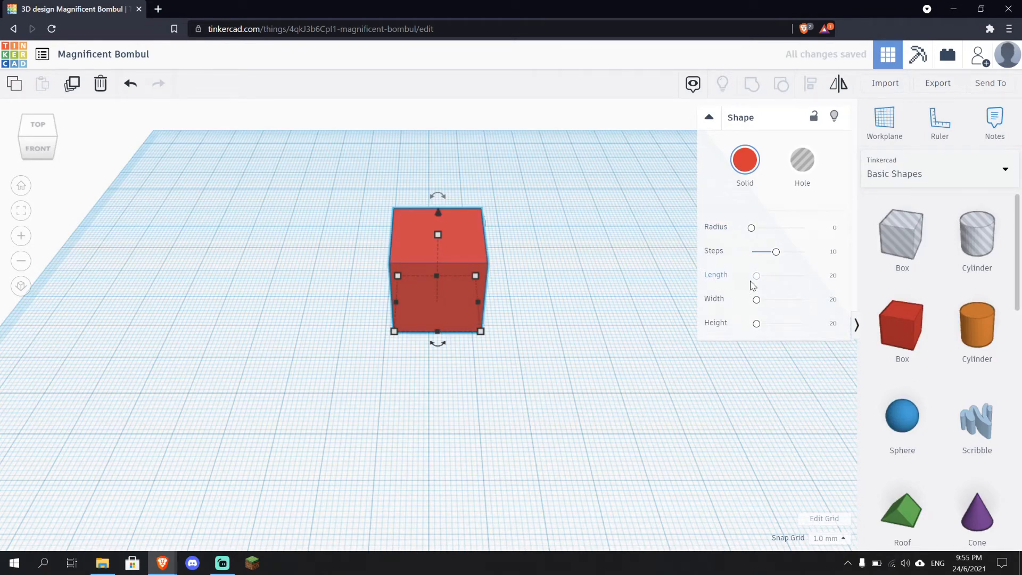
pyautogui.moveTo(756, 278); pyautogui.dragTo(765, 277)
pyautogui.click(832, 276)
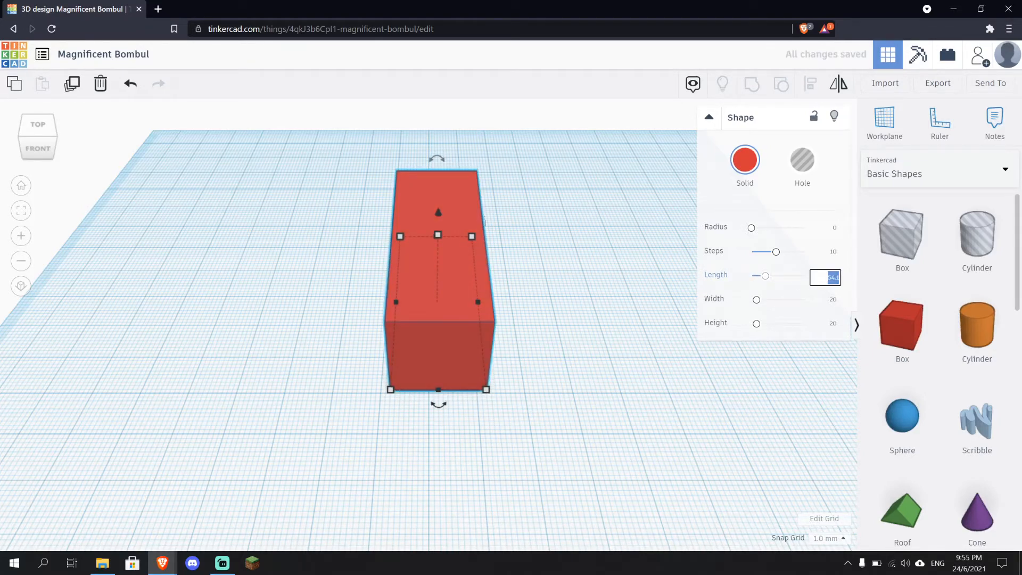
pyautogui.write('60')
pyautogui.press('Return')
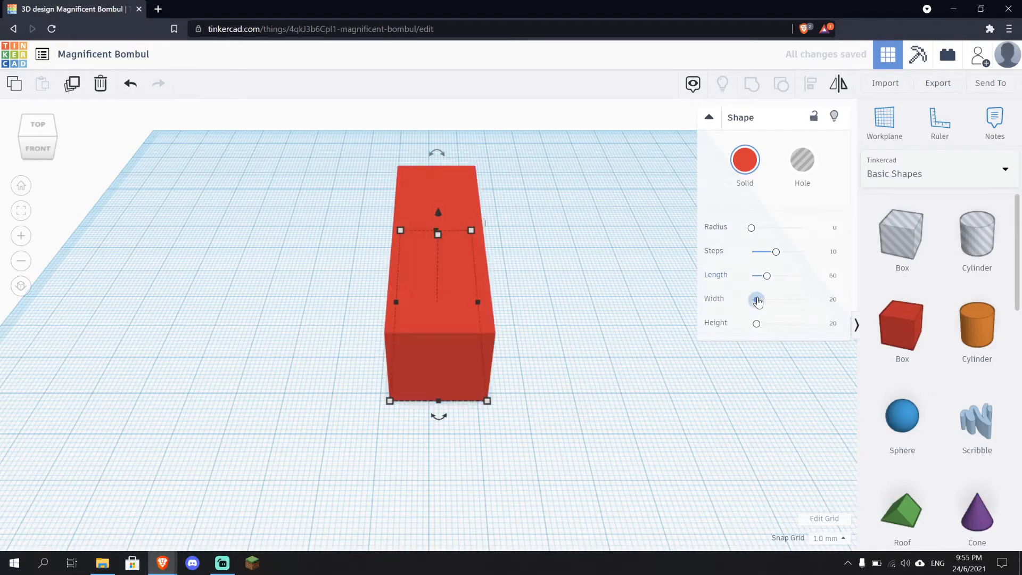
# Set the box's width to 80 mm and its height to 40 mm
pyautogui.moveTo(757, 300); pyautogui.dragTo(777, 299)
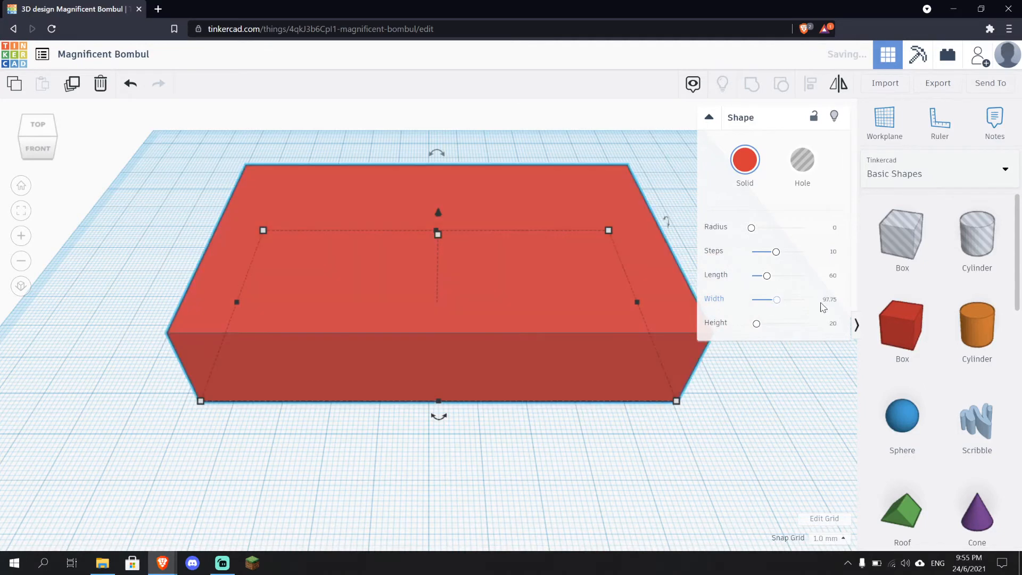
pyautogui.click(824, 300)
pyautogui.write('80')
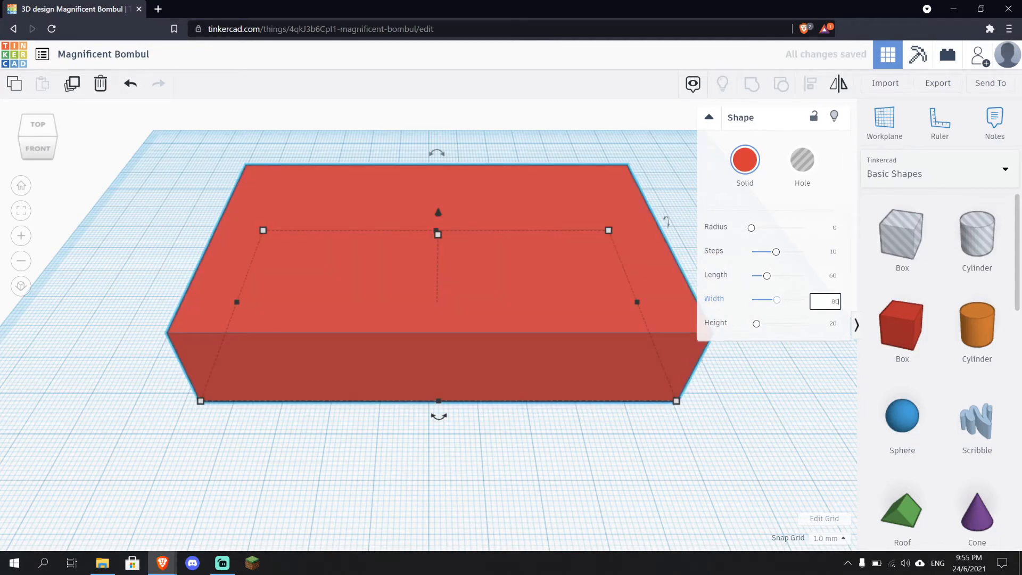
pyautogui.press('Return')
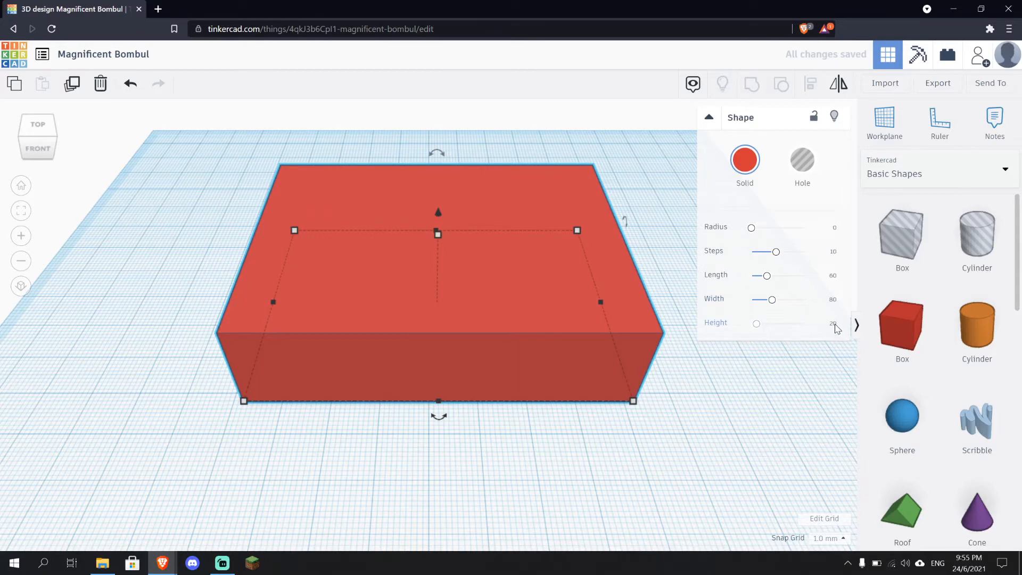
pyautogui.click(834, 325)
pyautogui.write('40')
pyautogui.press('Return')
# Place the Ruler on the workplane in front of the box's front-left corner
pyautogui.moveTo(719, 450)
pyautogui.mouseDown(button='right')
pyautogui.moveTo(708, 413)
pyautogui.moveTo(600, 426)
pyautogui.moveTo(727, 436)
pyautogui.mouseUp(button='right')
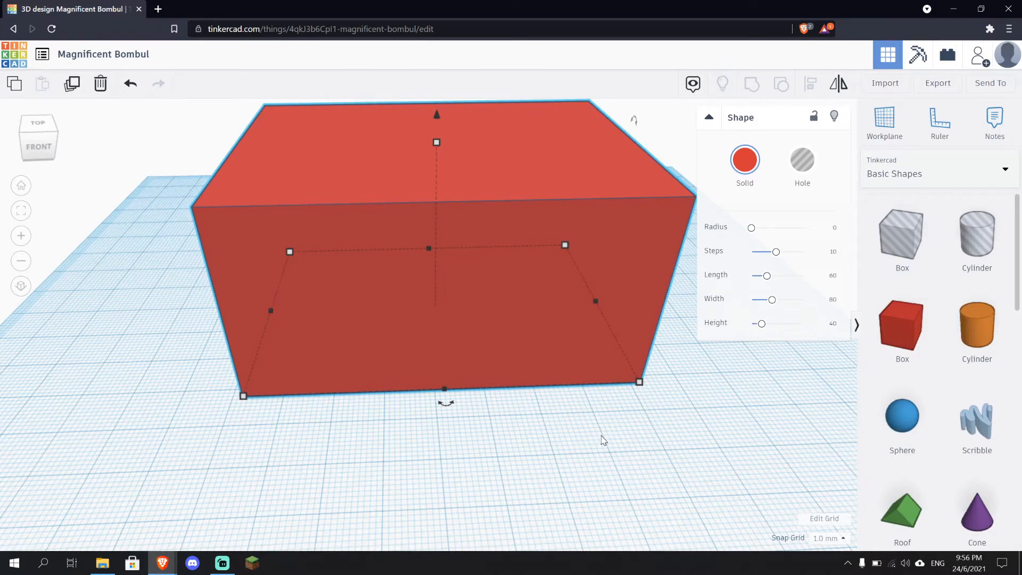
pyautogui.moveTo(605, 440); pyautogui.dragTo(626, 440, button='right')
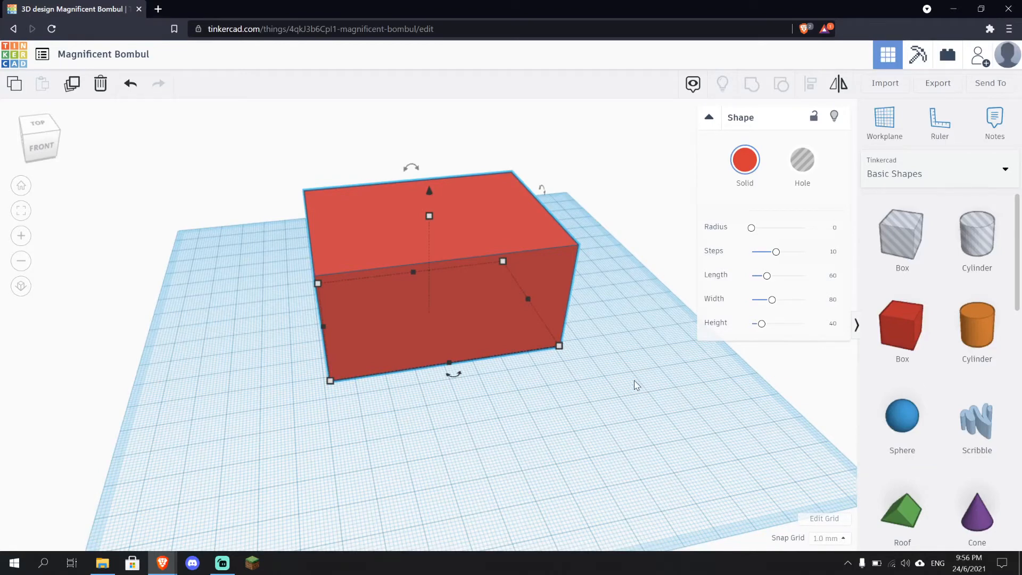
pyautogui.moveTo(575, 392); pyautogui.dragTo(535, 394, button='right')
pyautogui.scroll(-5, 535, 393)
pyautogui.scroll(2, 533, 396)
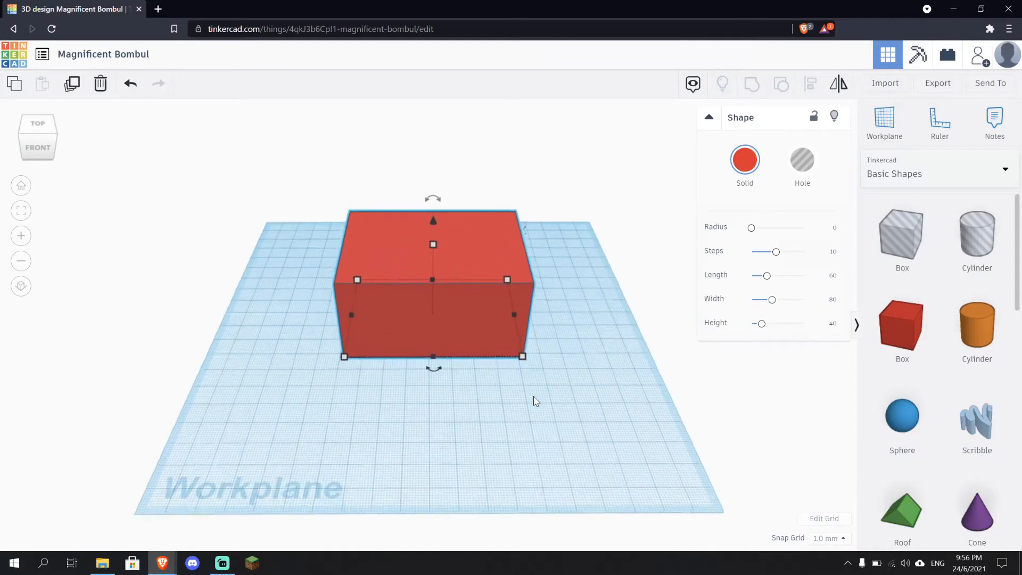
pyautogui.scroll(1, 474, 332)
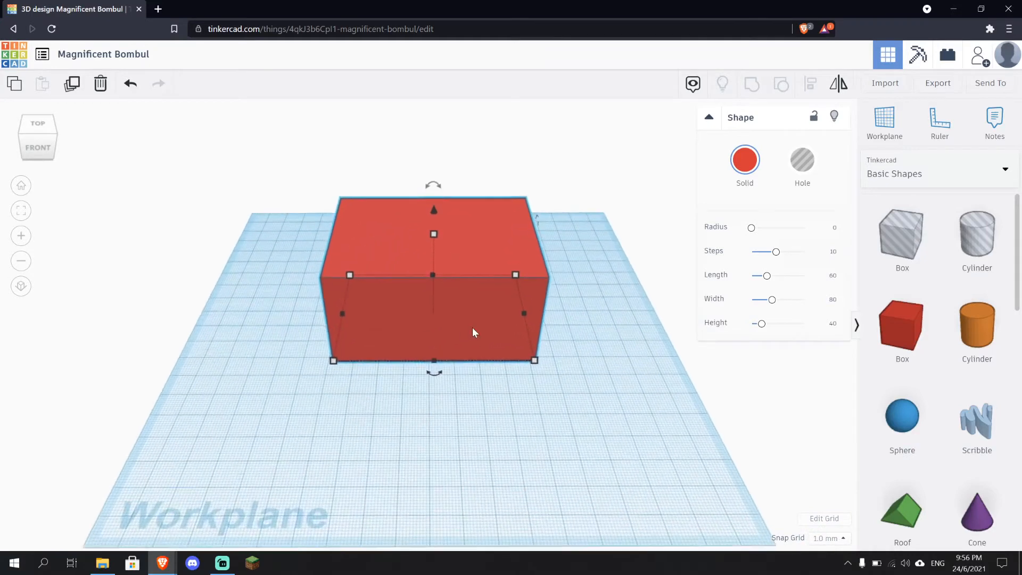
pyautogui.click(938, 123)
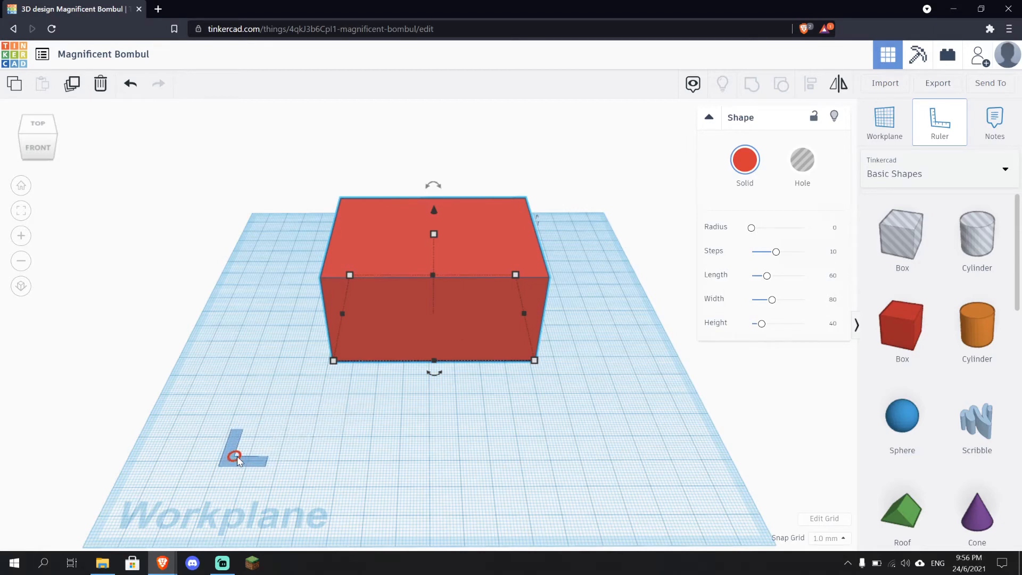
pyautogui.scroll(3, 256, 443)
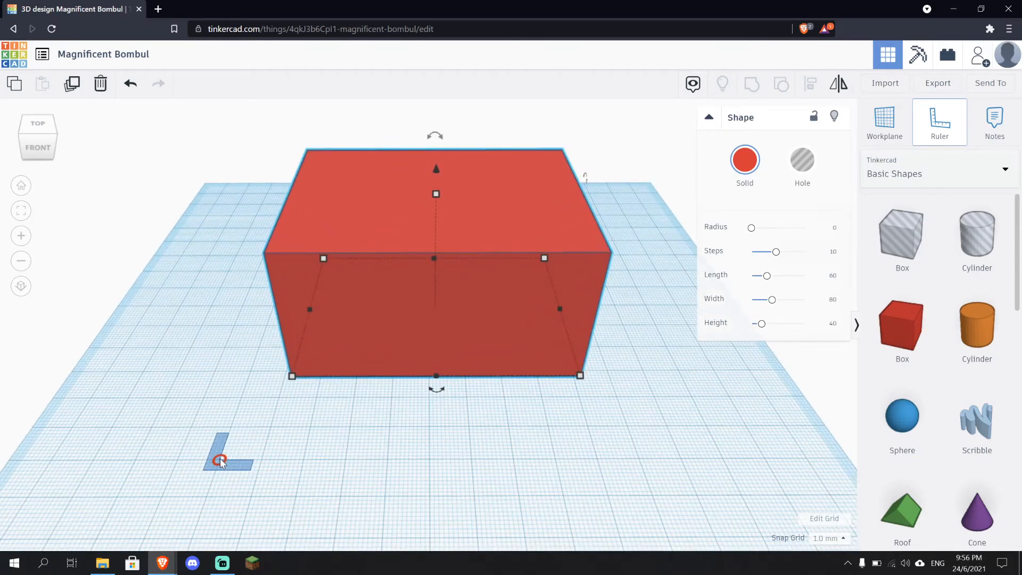
pyautogui.click(221, 463)
# Move the box so its front-left corner sits near the ruler's origin, then deselect it
pyautogui.scroll(-3, 275, 485)
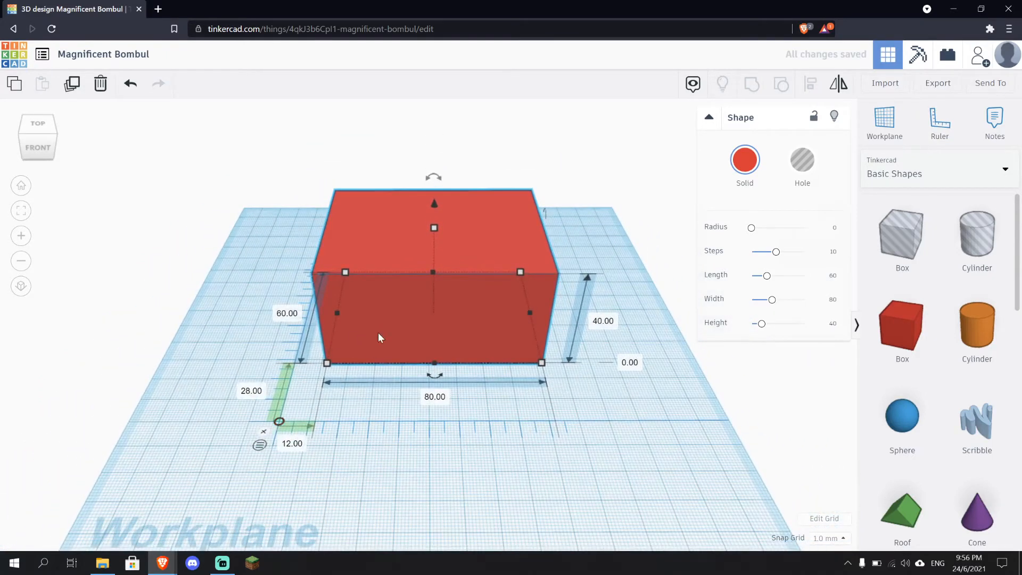
pyautogui.moveTo(378, 332); pyautogui.dragTo(335, 388)
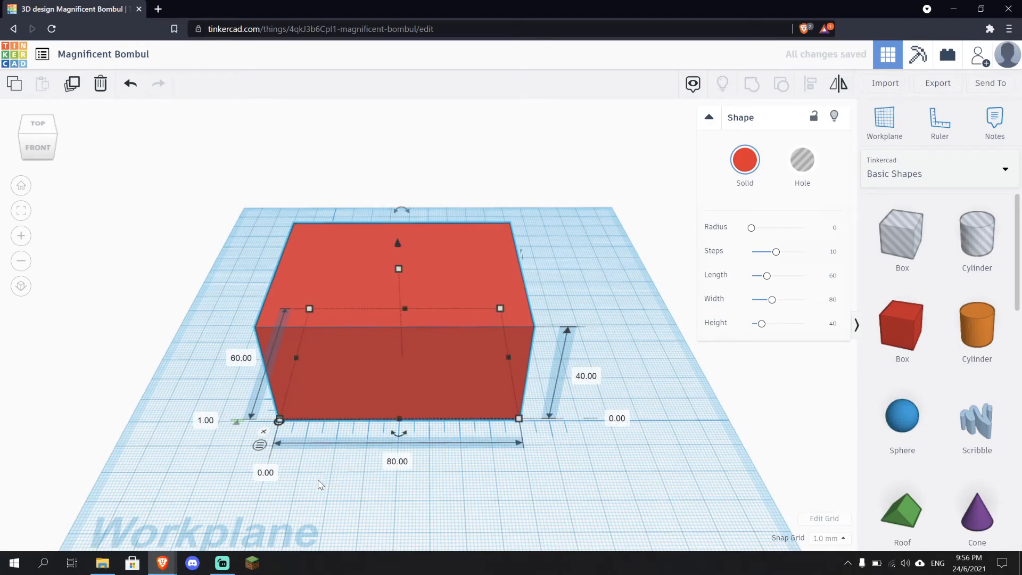
pyautogui.moveTo(320, 485); pyautogui.dragTo(329, 457, button='right')
pyautogui.moveTo(443, 451); pyautogui.dragTo(440, 452, button='right')
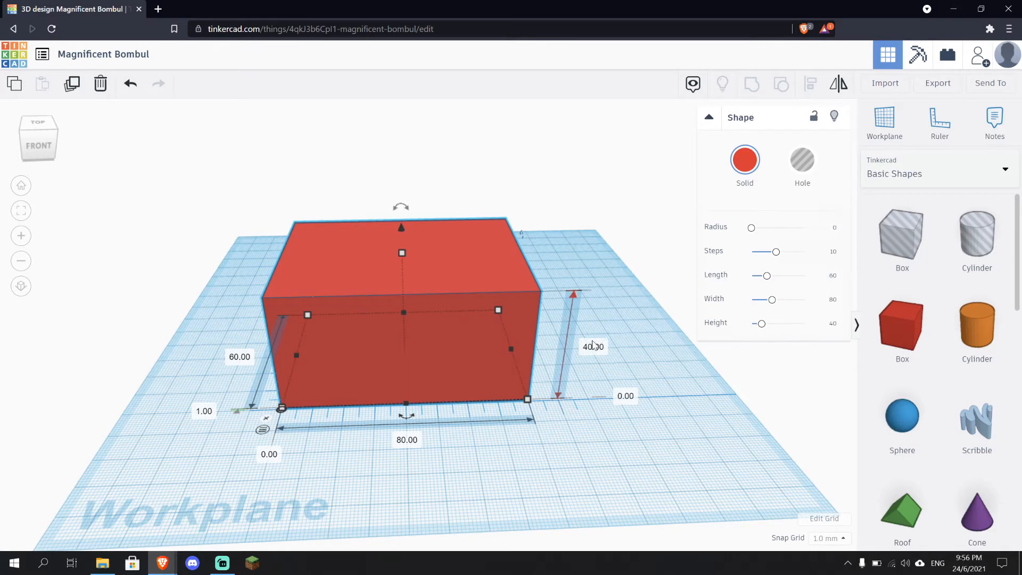
pyautogui.click(489, 472)
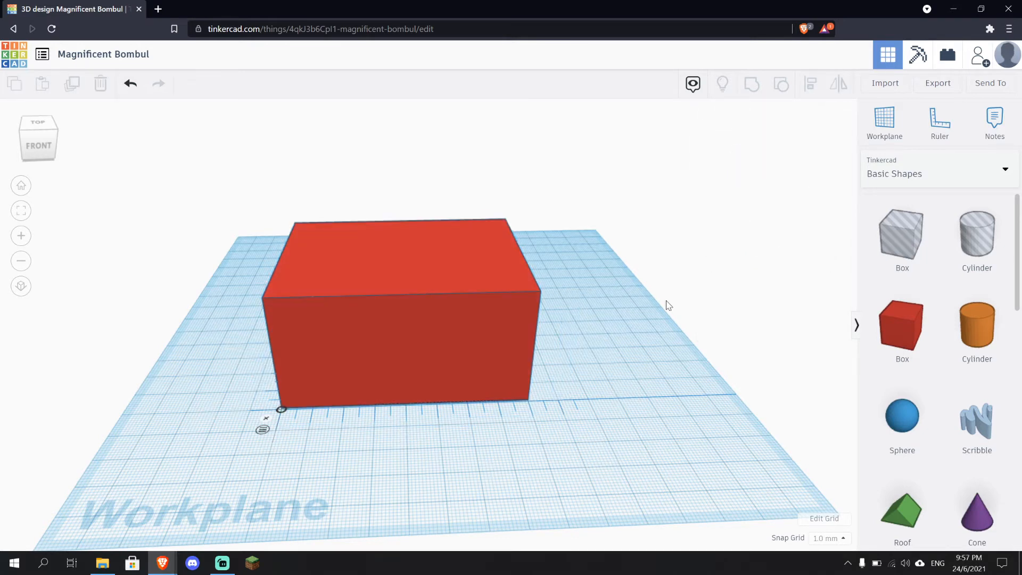
# Add a note on the workplane beside the box's front-left corner using the Notes tool
pyautogui.click(995, 127)
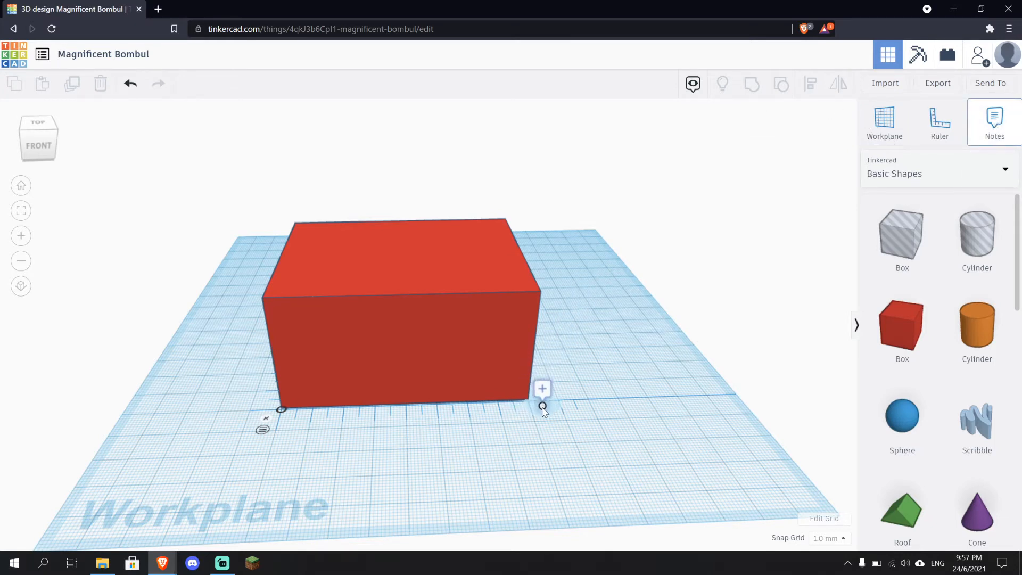
pyautogui.scroll(4, 542, 411)
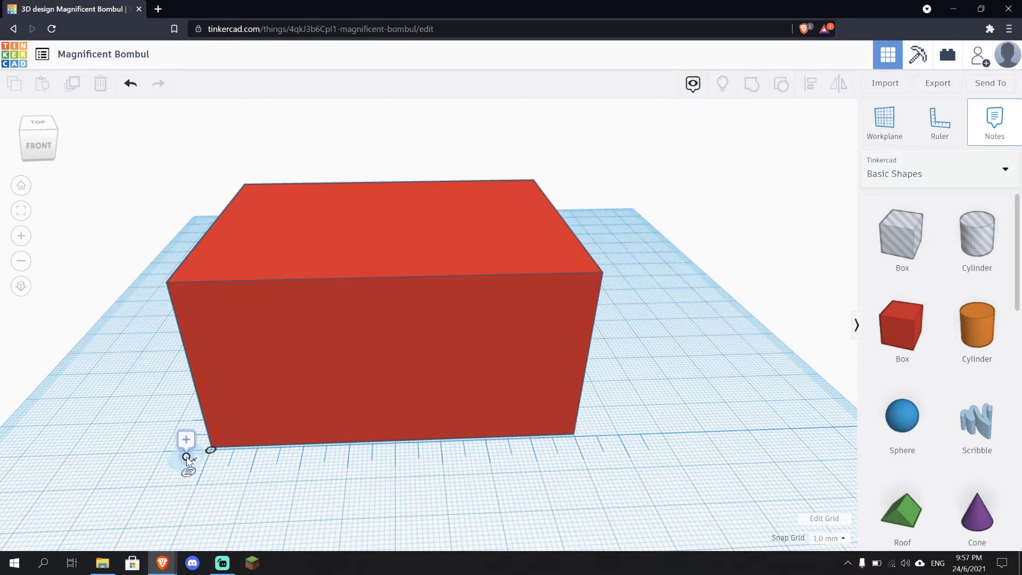
pyautogui.click(183, 462)
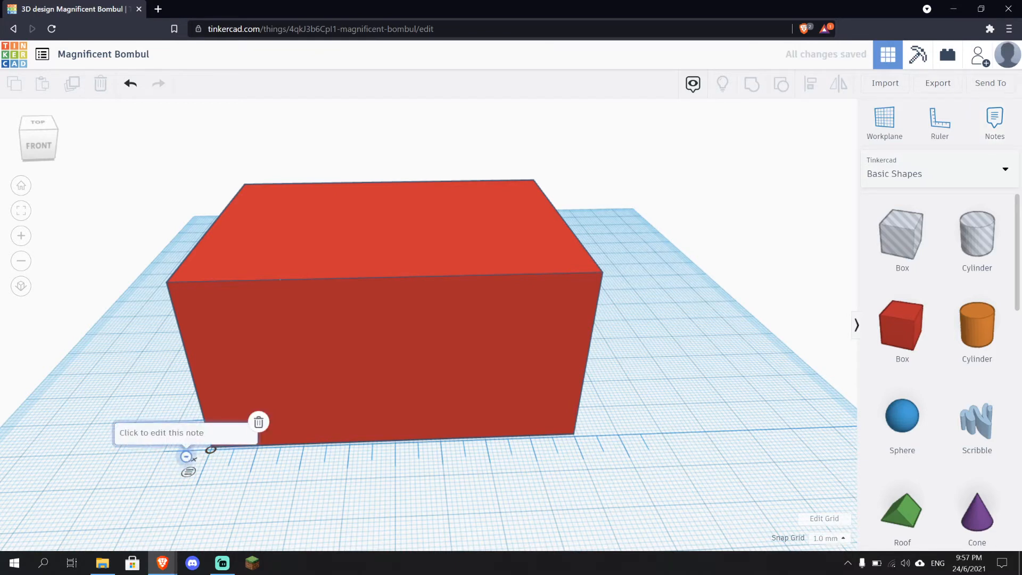
# Enter the note text 'Ini adalah titil mula' and close the note
pyautogui.write('Ini adalah ')
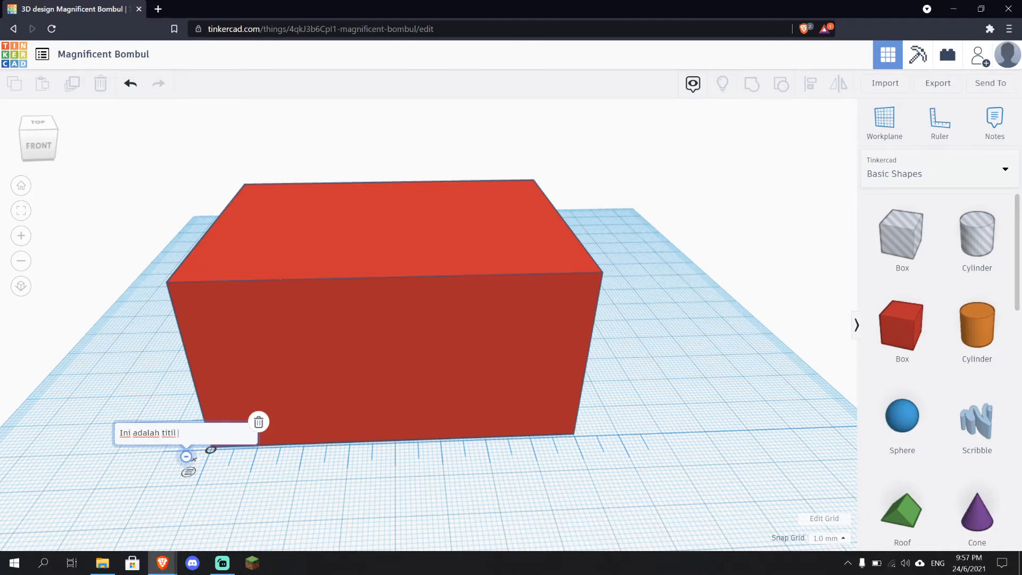
pyautogui.write('titil mula')
pyautogui.press('Return')
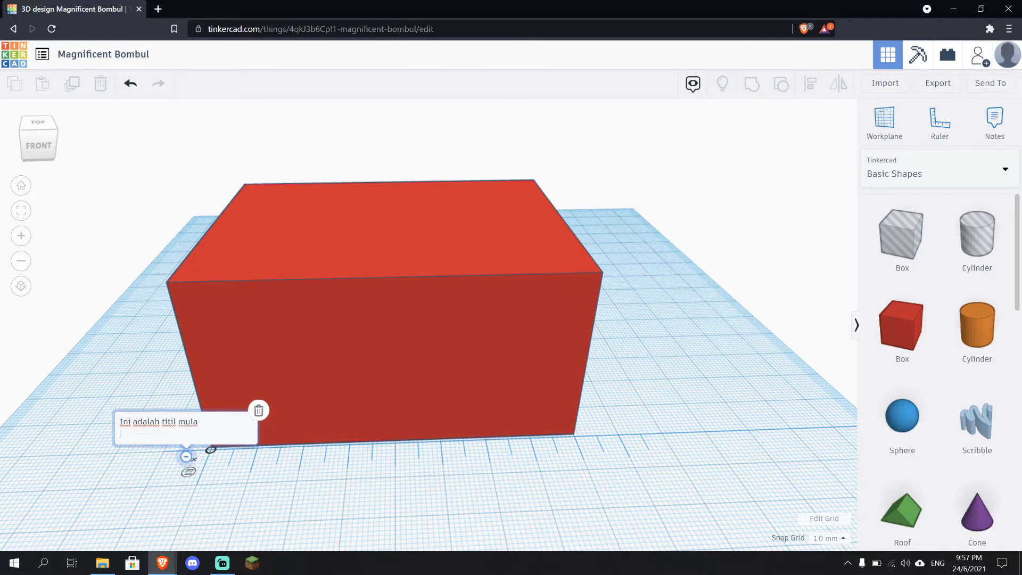
pyautogui.press('BackSpace')
pyautogui.click(280, 523)
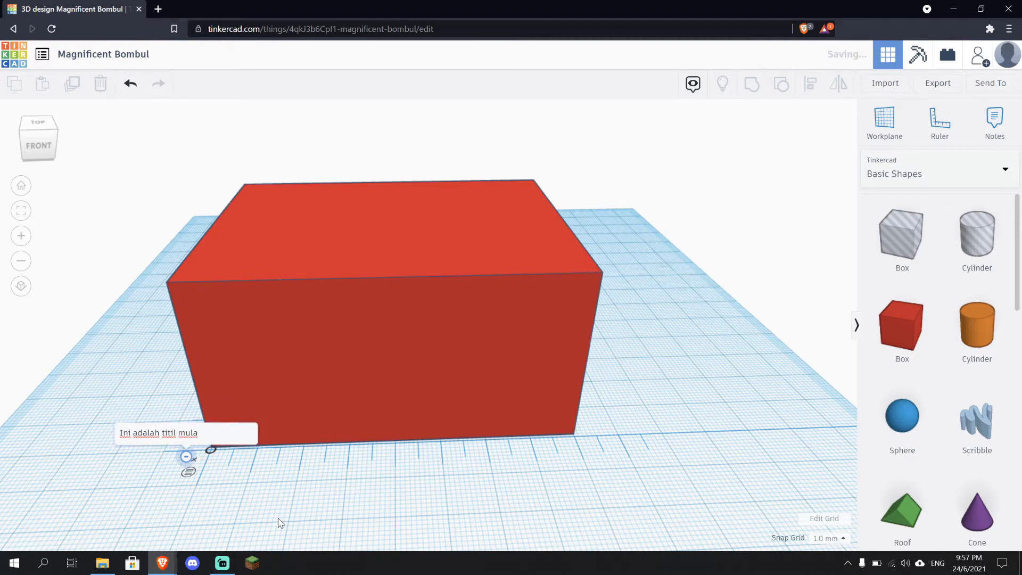
# Correct the note's text to 'Ini adalah titik mula'
pyautogui.scroll(-3, 267, 511)
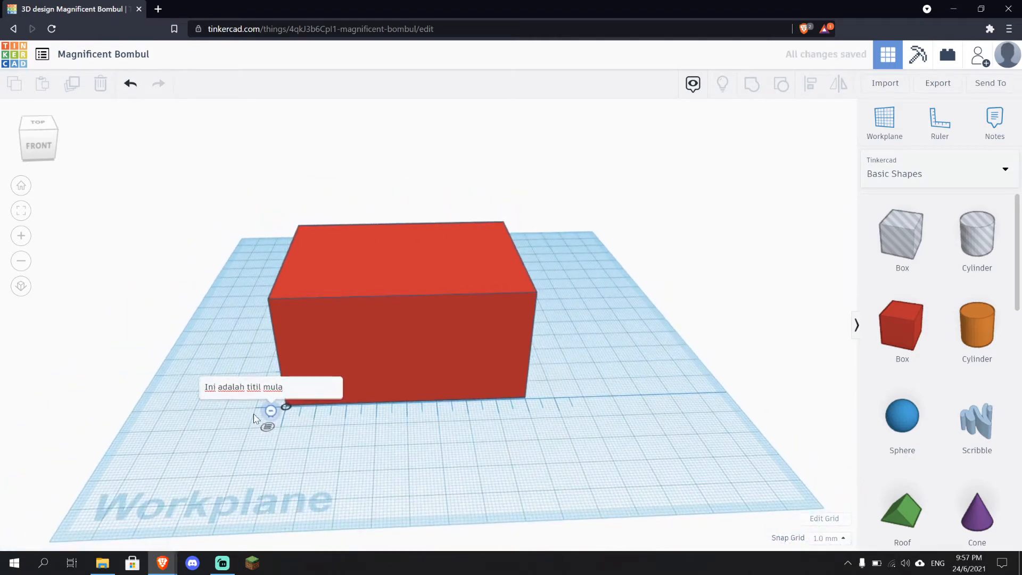
pyautogui.click(256, 374)
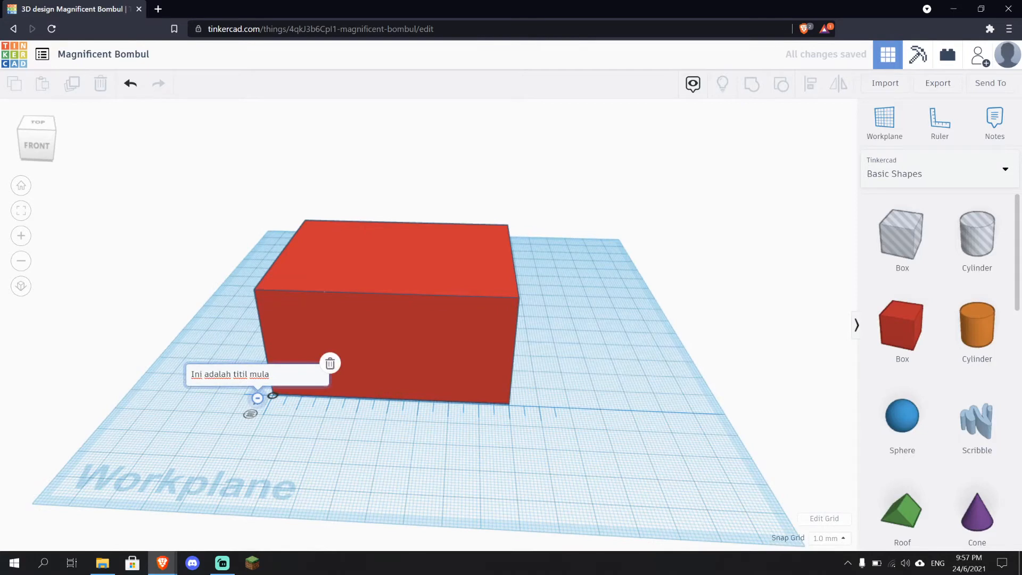
pyautogui.click(392, 454)
pyautogui.moveTo(393, 454); pyautogui.dragTo(427, 500, button='right')
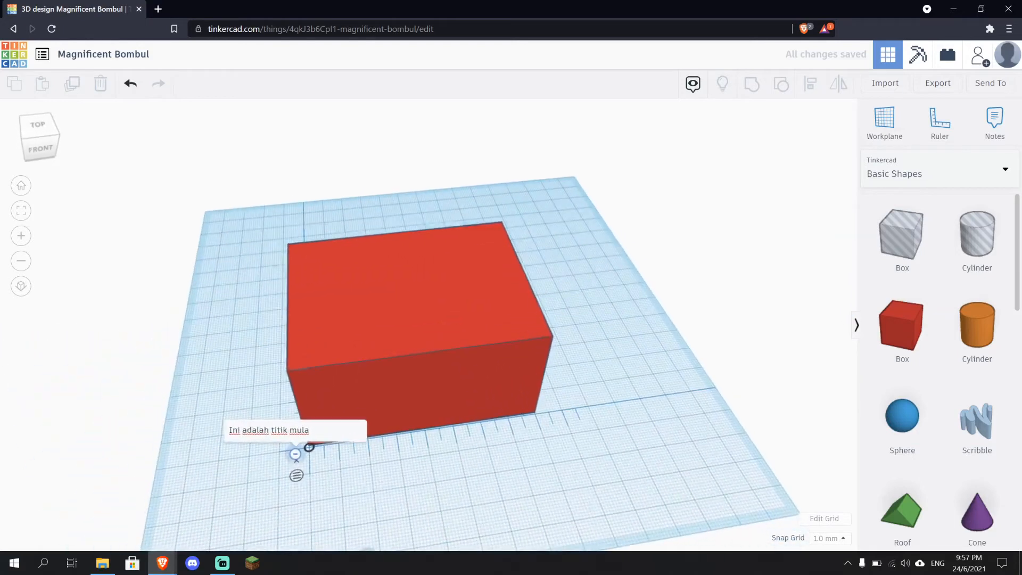
pyautogui.moveTo(365, 488); pyautogui.dragTo(341, 479, button='right')
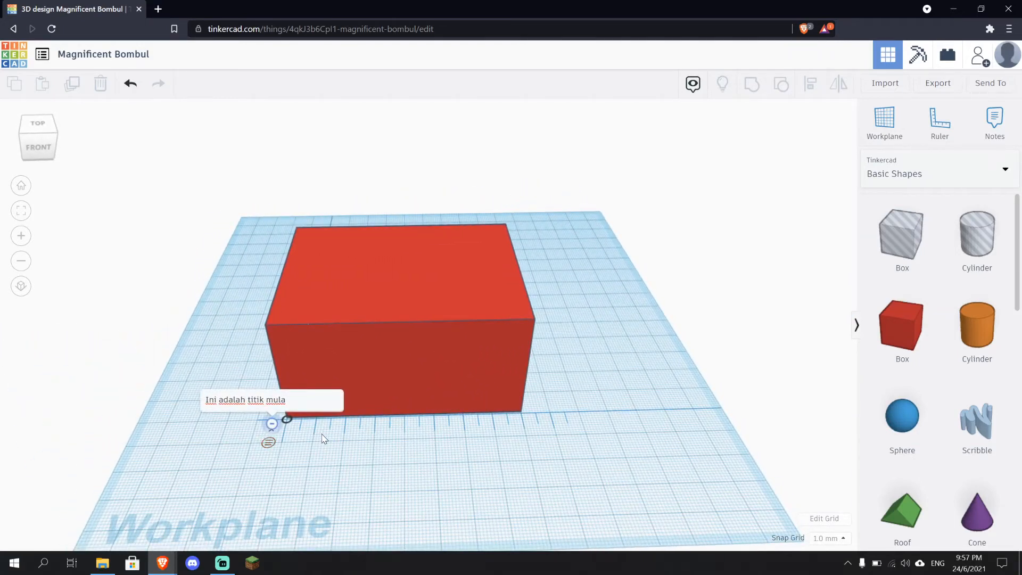
# Hide the notes using the notes visibility toggle
pyautogui.click(693, 85)
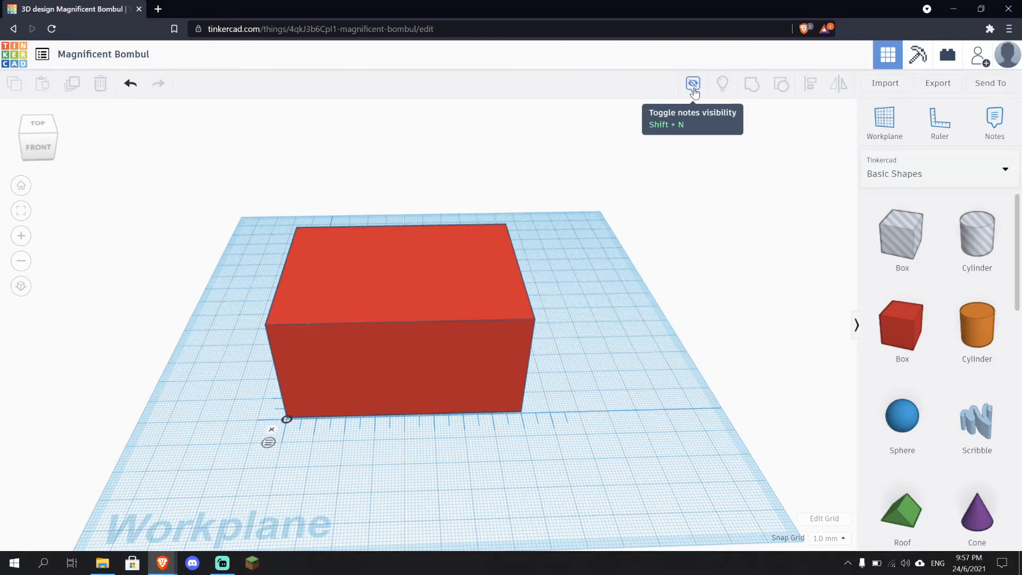
pyautogui.click(693, 84)
pyautogui.click(693, 84)
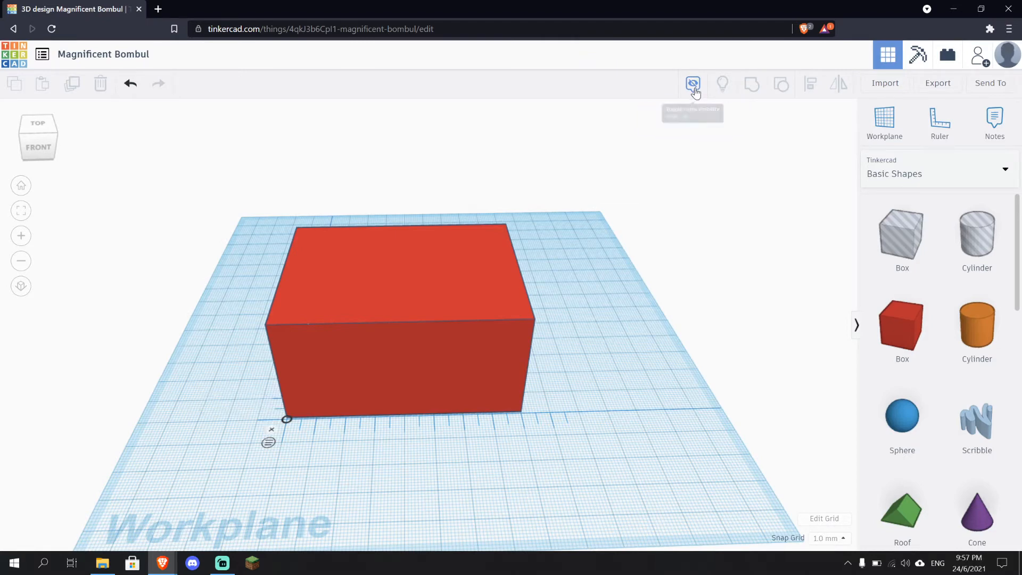
# Orbit and zoom around the box to inspect it from different angles
pyautogui.scroll(1, 287, 477)
pyautogui.moveTo(287, 478); pyautogui.dragTo(349, 469, button='right')
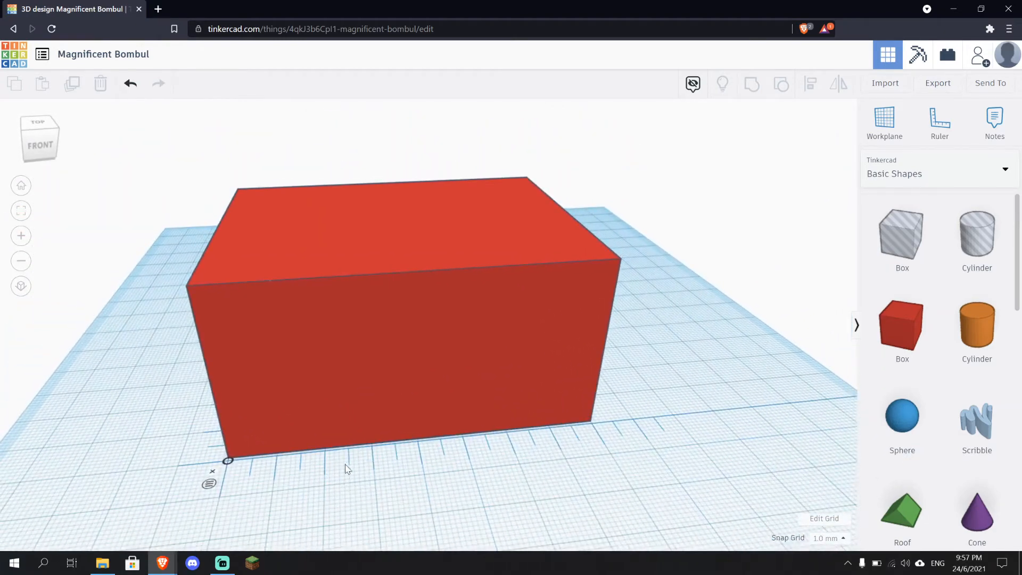
pyautogui.scroll(3, 247, 477)
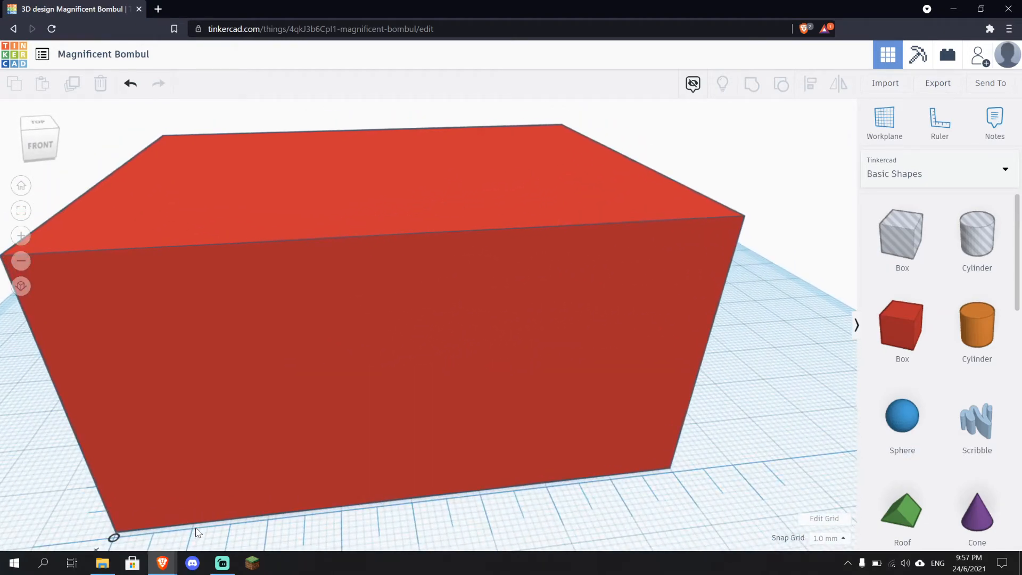
pyautogui.scroll(-5, 197, 532)
pyautogui.click(280, 432)
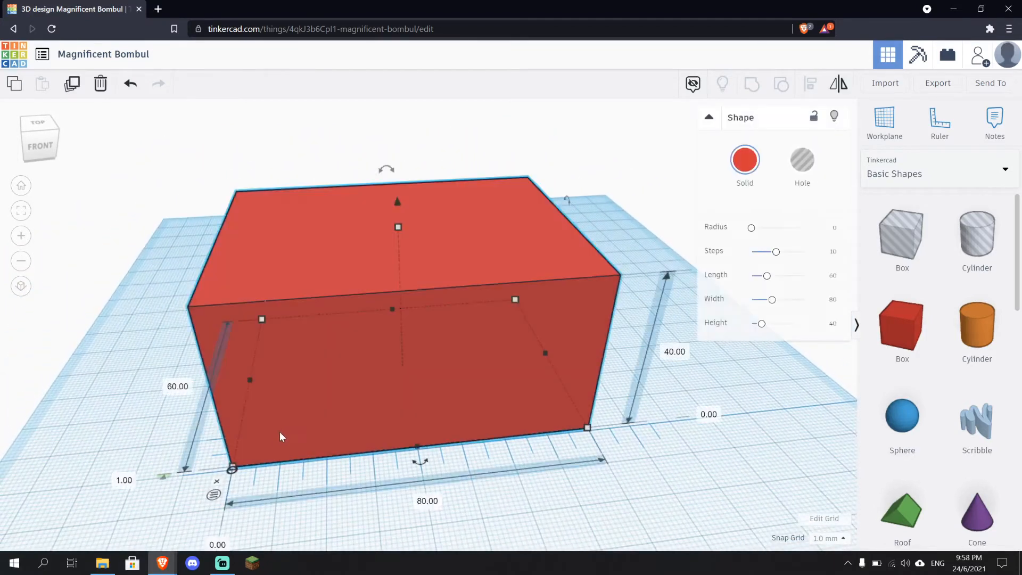
pyautogui.moveTo(282, 427); pyautogui.dragTo(282, 432)
pyautogui.click(665, 525)
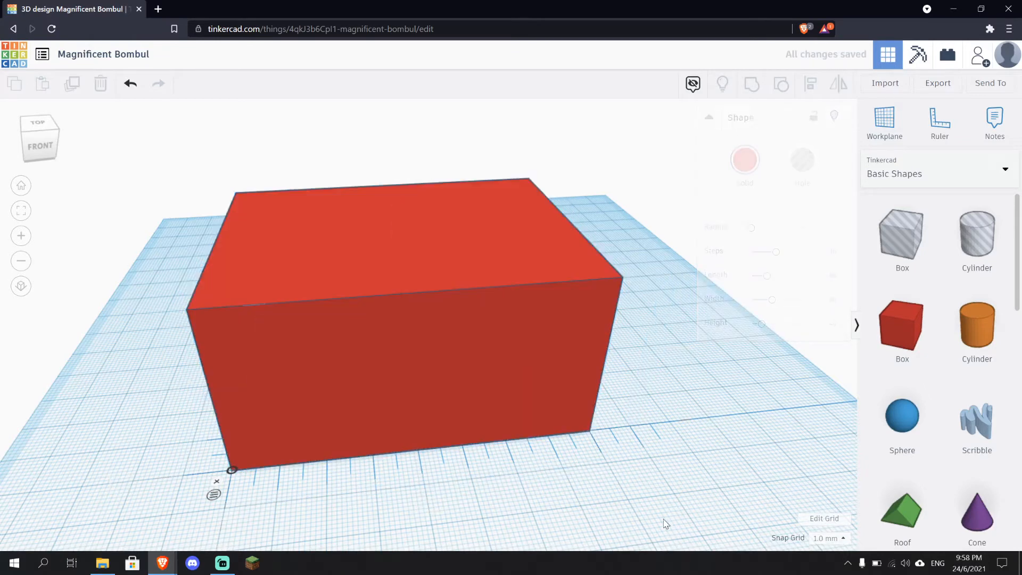
pyautogui.scroll(3, 296, 502)
pyautogui.scroll(-2, 320, 497)
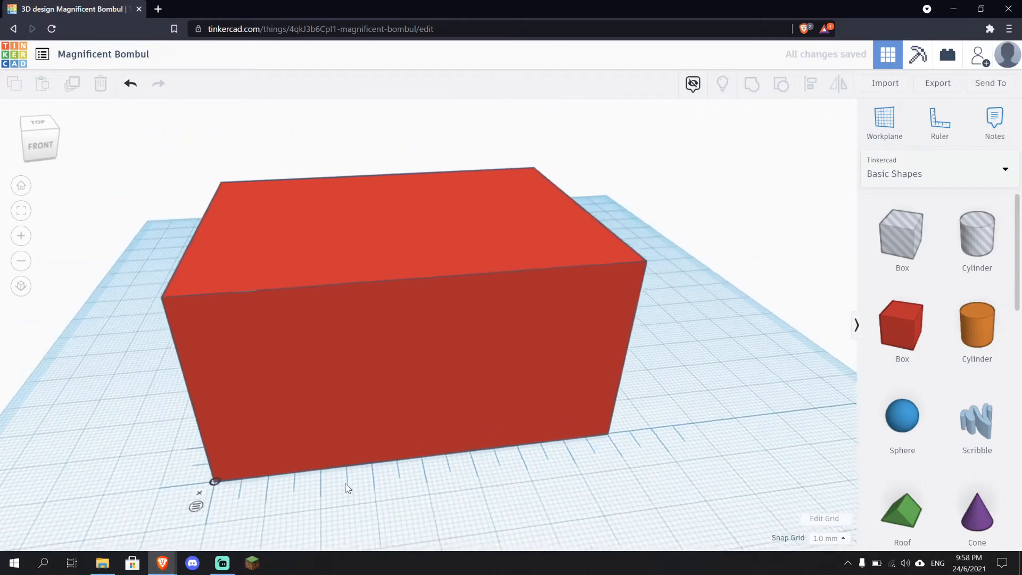
pyautogui.moveTo(347, 488); pyautogui.dragTo(429, 486, button='right')
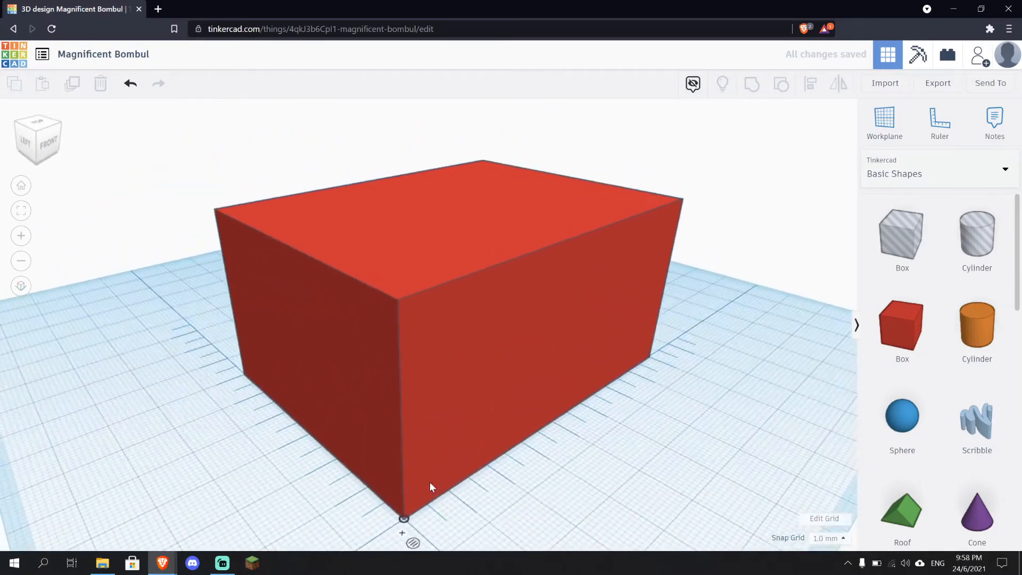
# View the design from the top, then return to a perspective view of the workplane
pyautogui.click(44, 120)
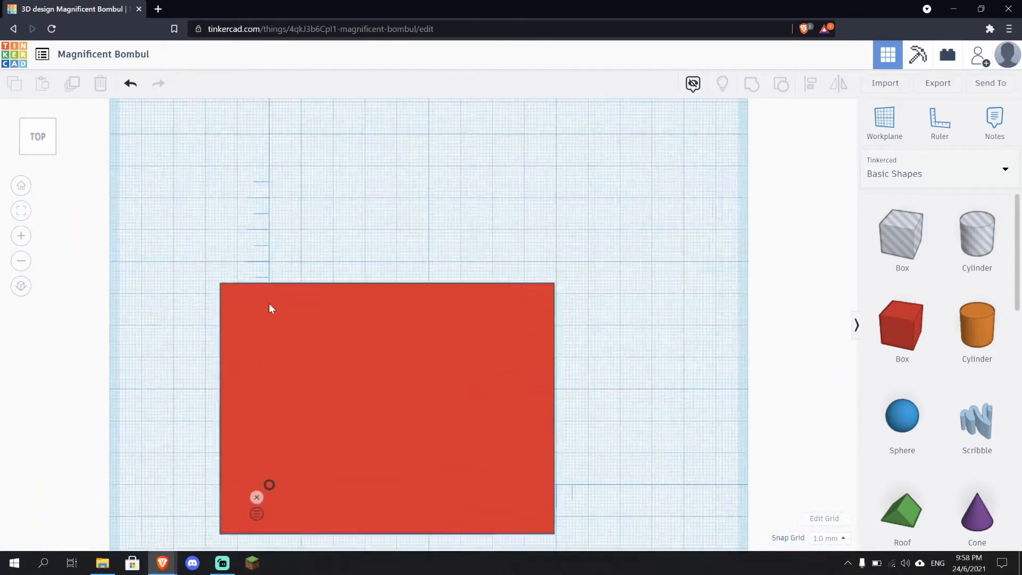
pyautogui.scroll(-5, 270, 307)
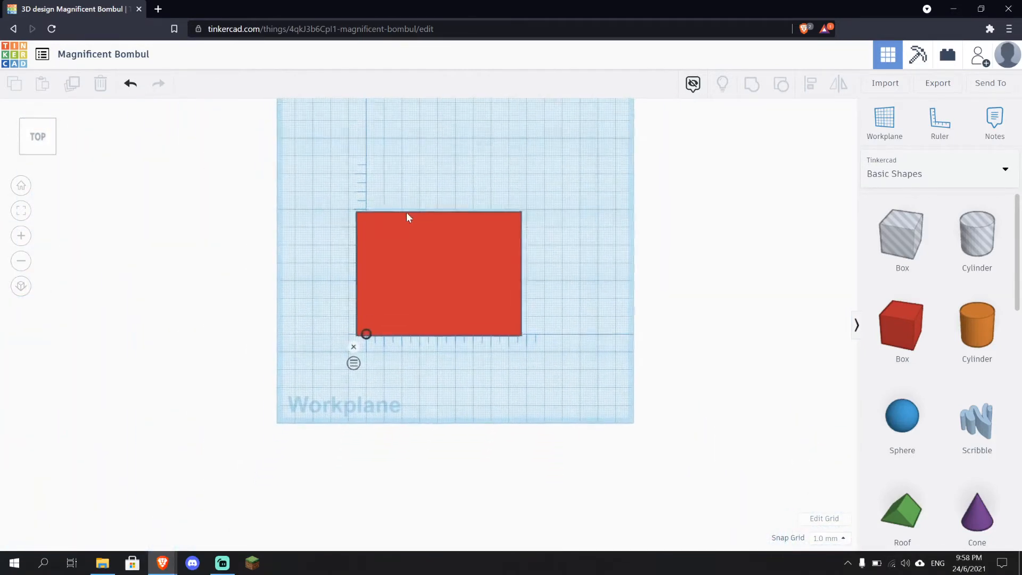
pyautogui.moveTo(433, 406); pyautogui.dragTo(491, 314, button='right')
pyautogui.scroll(6, 490, 314)
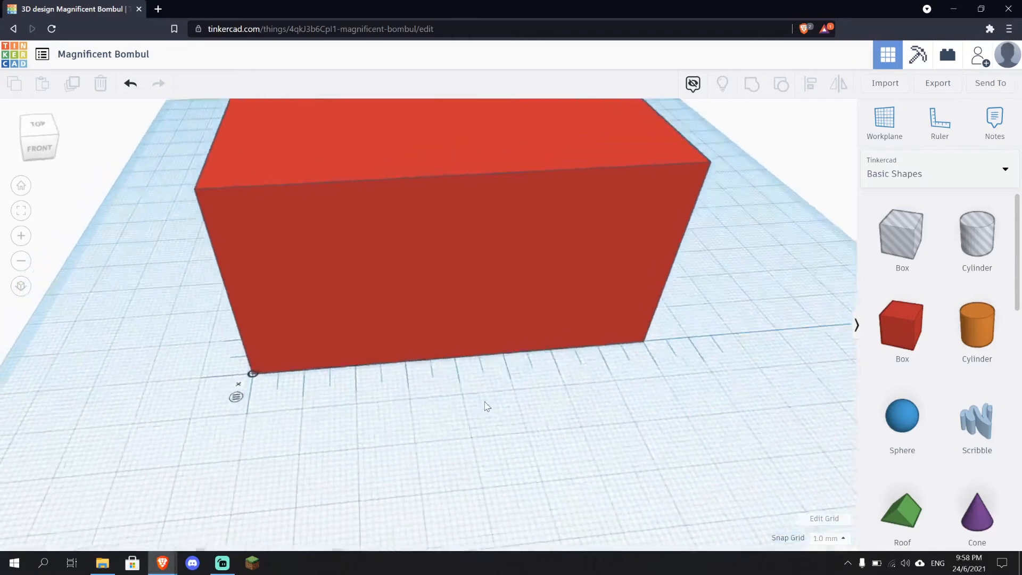
pyautogui.scroll(-6, 485, 406)
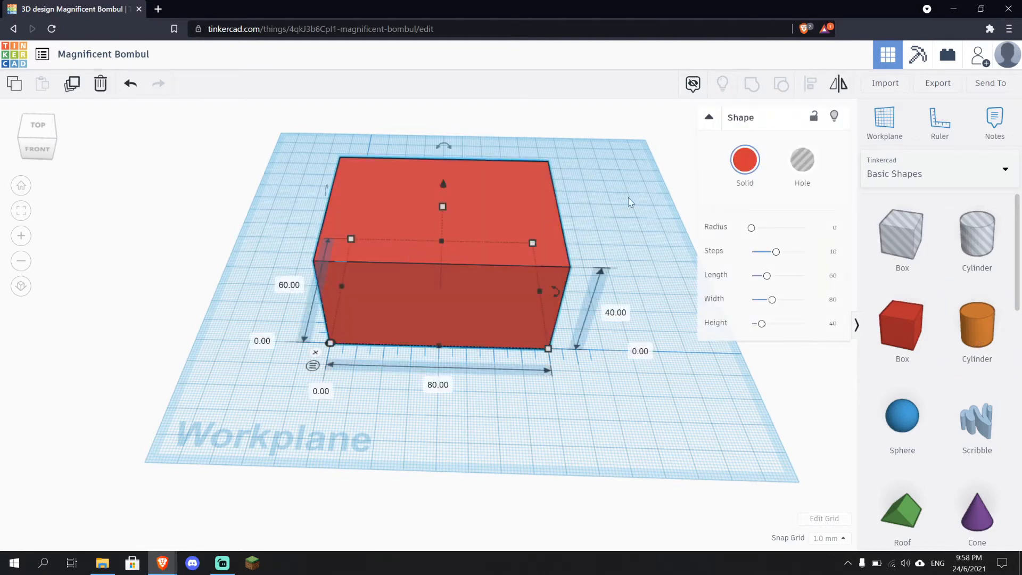
# Change the box's color to orange and deselect it
pyautogui.click(745, 166)
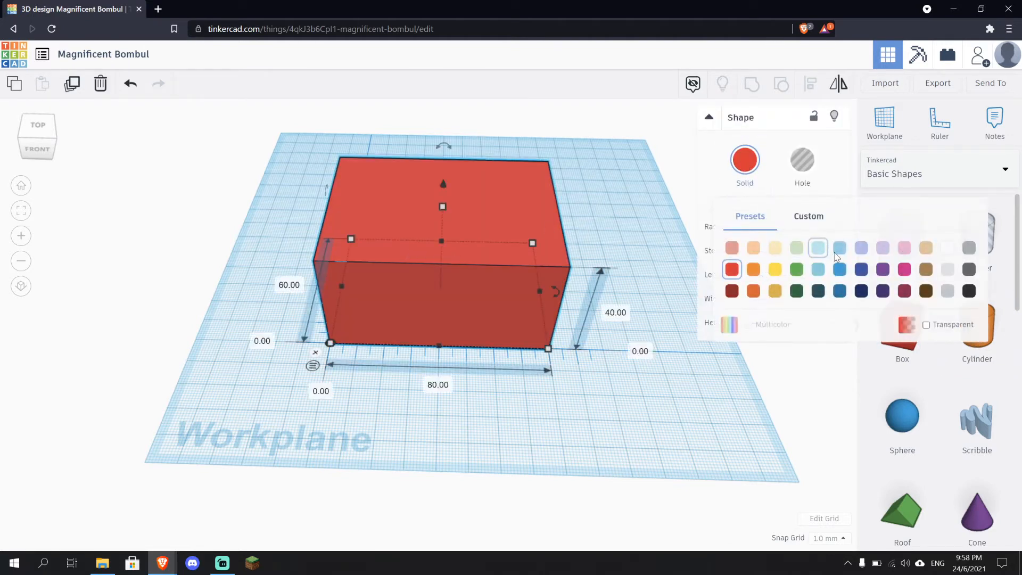
pyautogui.click(753, 269)
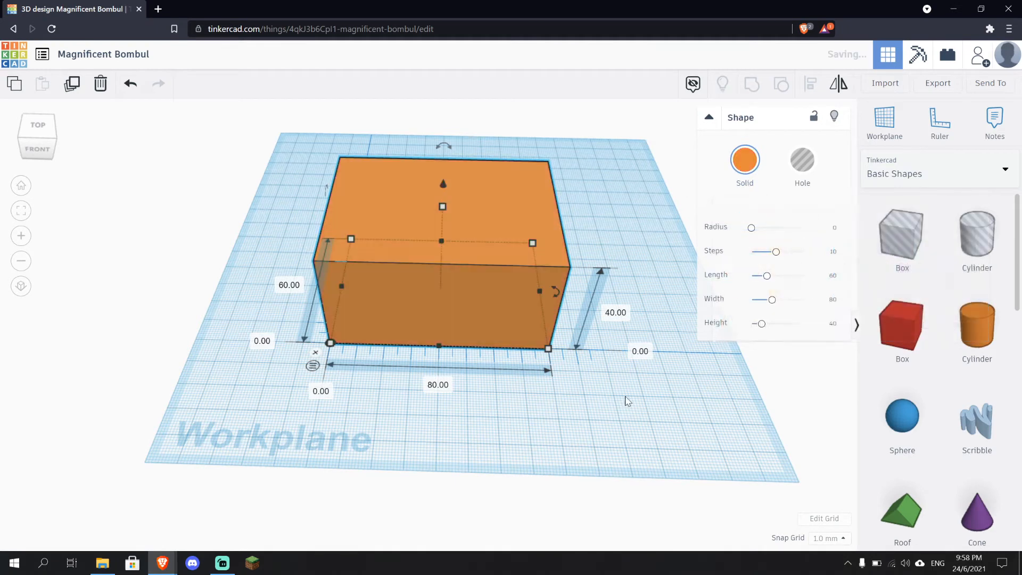
pyautogui.click(590, 433)
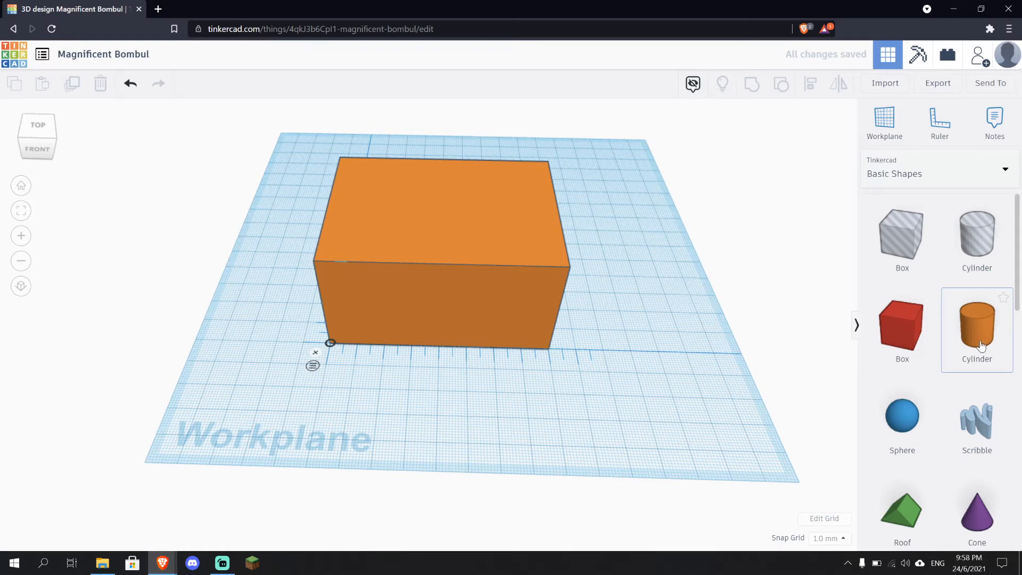
# Place a cylinder in front of the box and set its height to 40 mm
pyautogui.moveTo(981, 345); pyautogui.dragTo(407, 385)
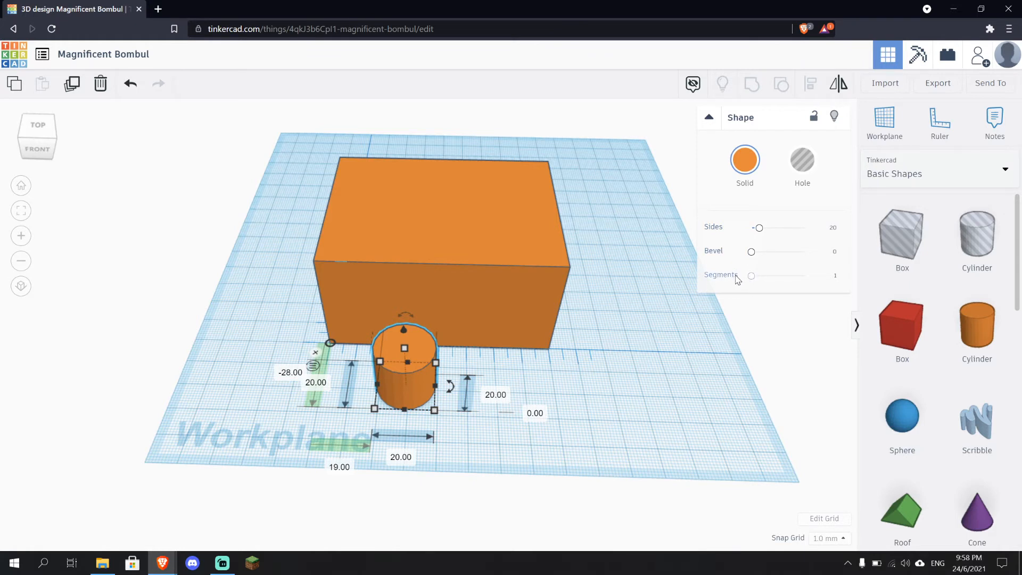
pyautogui.click(497, 396)
pyautogui.moveTo(454, 429); pyautogui.dragTo(487, 367, button='right')
pyautogui.click(507, 330)
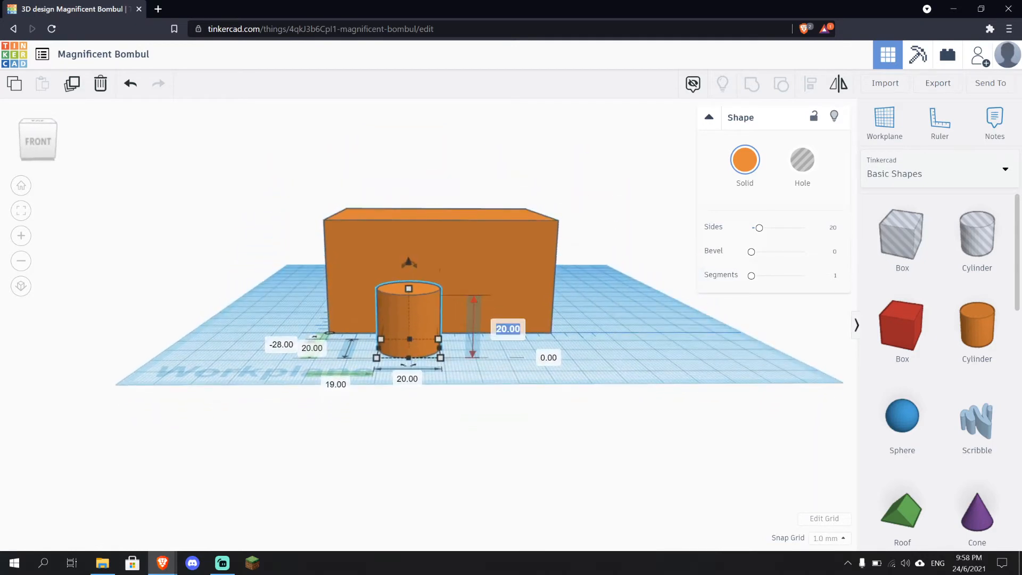
pyautogui.write('40')
pyautogui.press('Return')
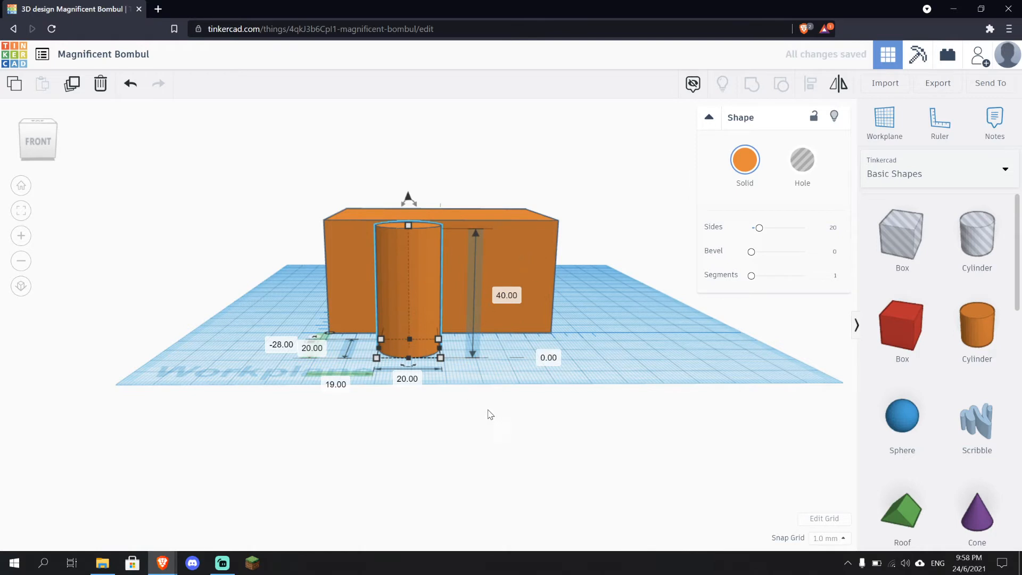
# Set the cylinder's width and length to 5 mm
pyautogui.moveTo(501, 376); pyautogui.dragTo(502, 420, button='right')
pyautogui.click(412, 446)
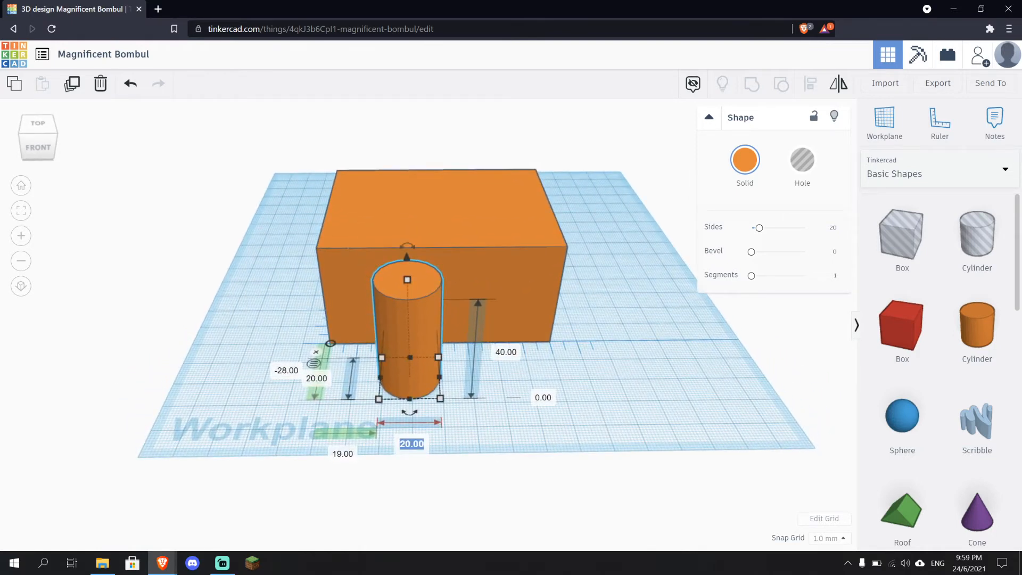
pyautogui.write('5')
pyautogui.press('Return')
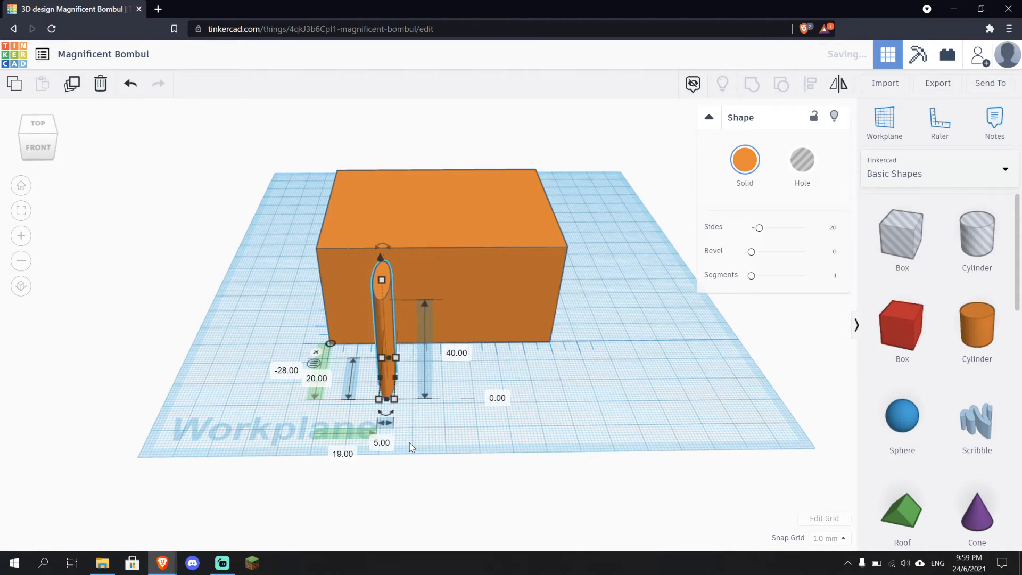
pyautogui.click(321, 383)
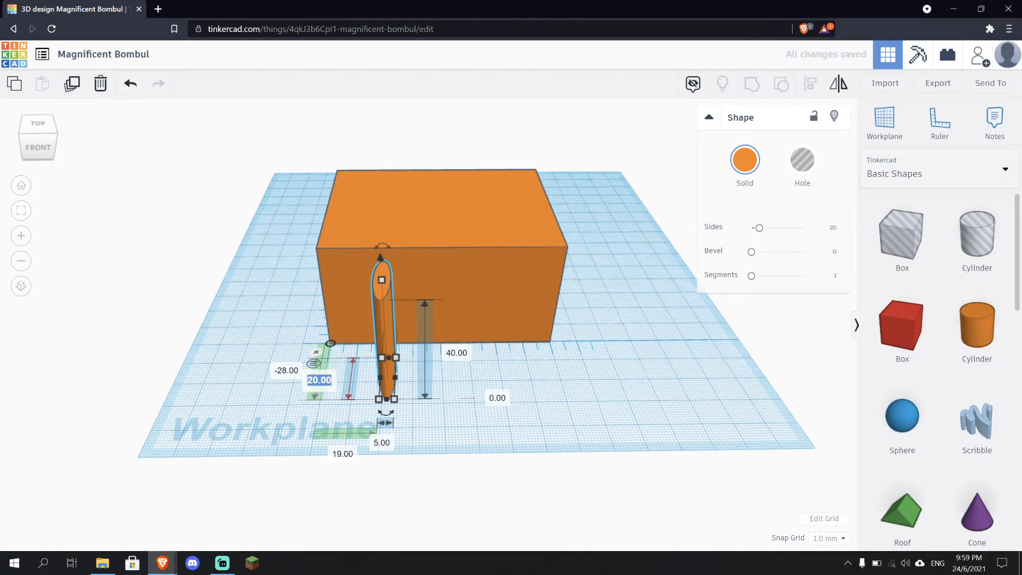
pyautogui.write('5')
pyautogui.press('Return')
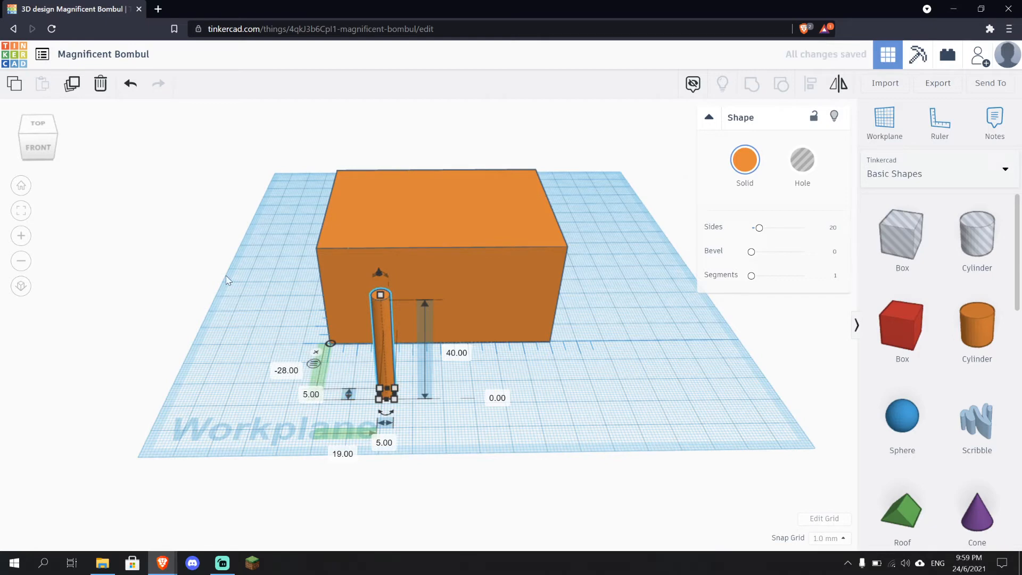
# Move the cylinder closer to the box's front face
pyautogui.click(418, 422)
pyautogui.moveTo(420, 414)
pyautogui.mouseDown(button='right')
pyautogui.moveTo(376, 365)
pyautogui.moveTo(359, 414)
pyautogui.moveTo(625, 472)
pyautogui.moveTo(405, 415)
pyautogui.moveTo(422, 425)
pyautogui.moveTo(417, 395)
pyautogui.mouseUp(button='right')
pyautogui.scroll(5, 418, 392)
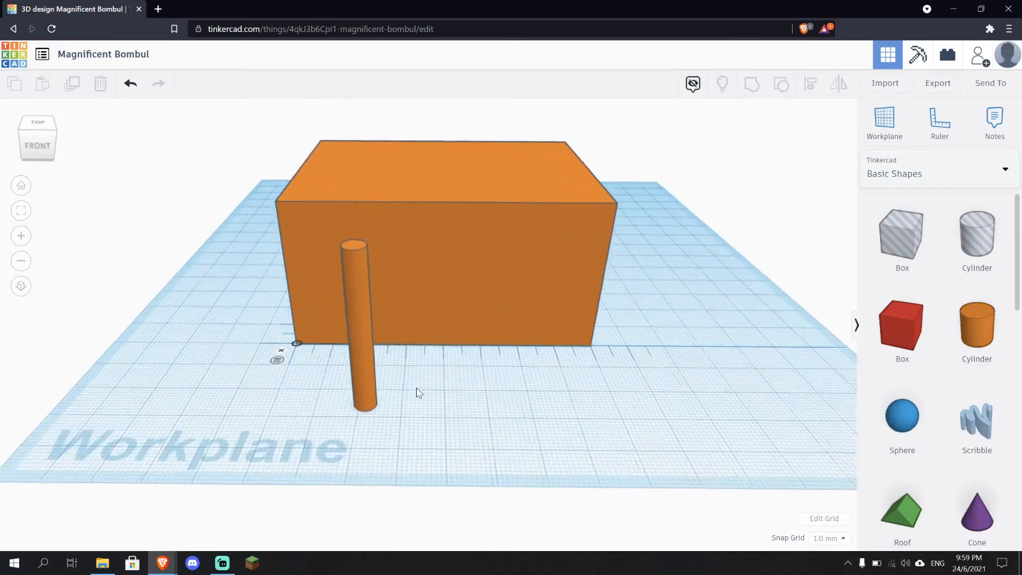
pyautogui.moveTo(381, 403); pyautogui.dragTo(413, 390)
pyautogui.moveTo(440, 443); pyautogui.dragTo(442, 508, button='right')
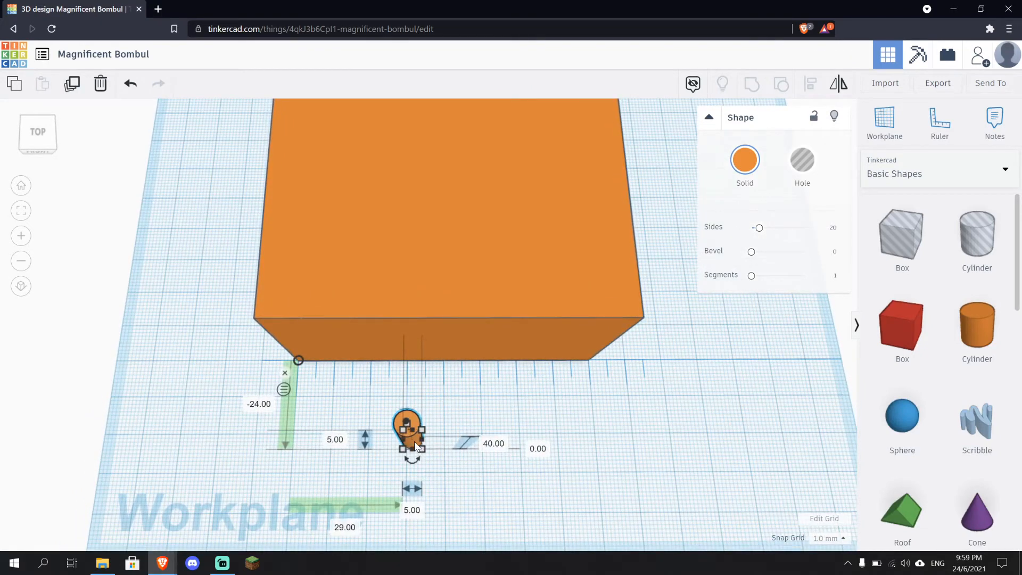
pyautogui.moveTo(406, 425); pyautogui.dragTo(424, 405, button='right')
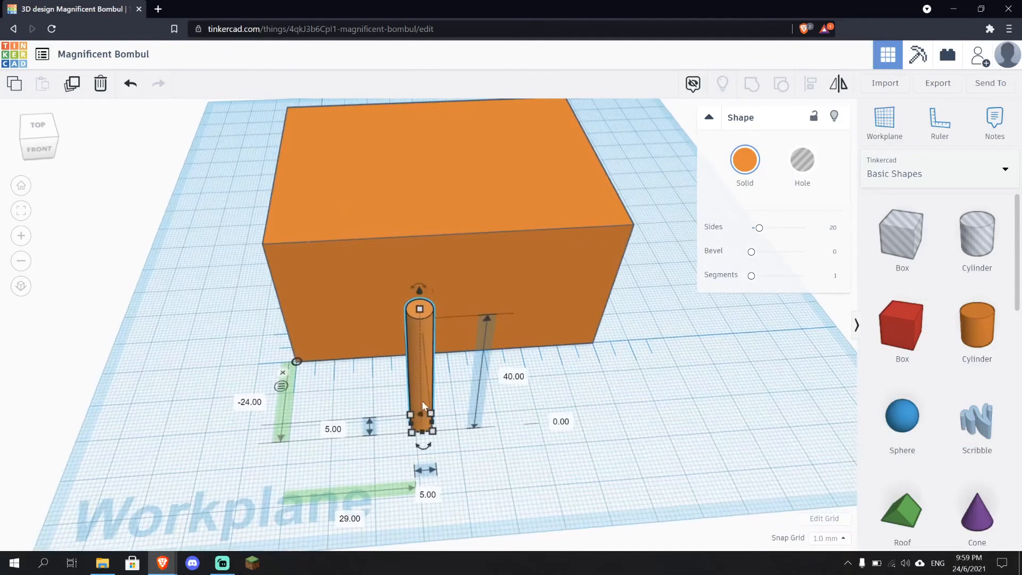
pyautogui.moveTo(422, 400); pyautogui.dragTo(413, 367)
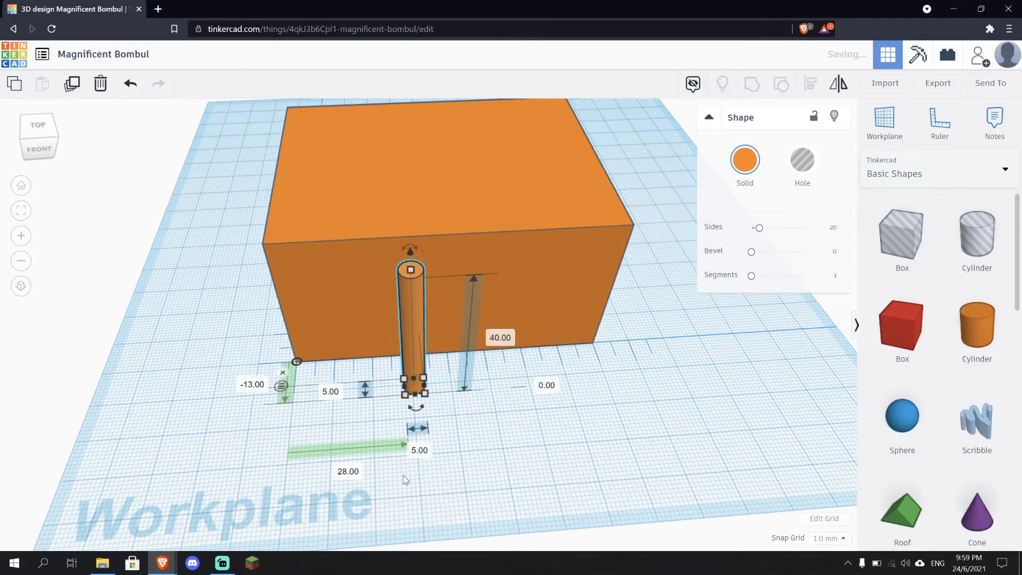
# Set the cylinder's length and width to 4 mm
pyautogui.click(330, 391)
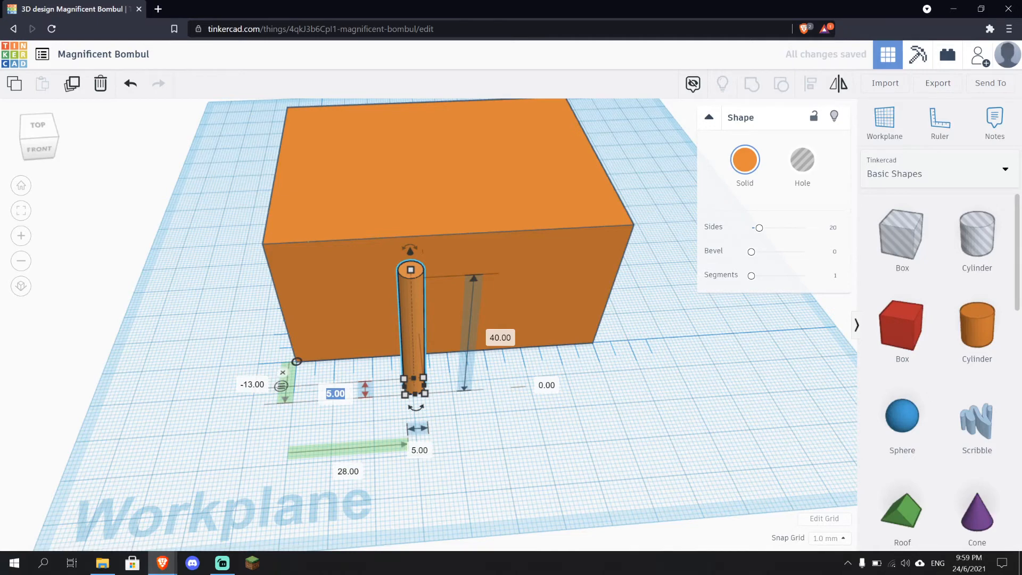
pyautogui.click(429, 451)
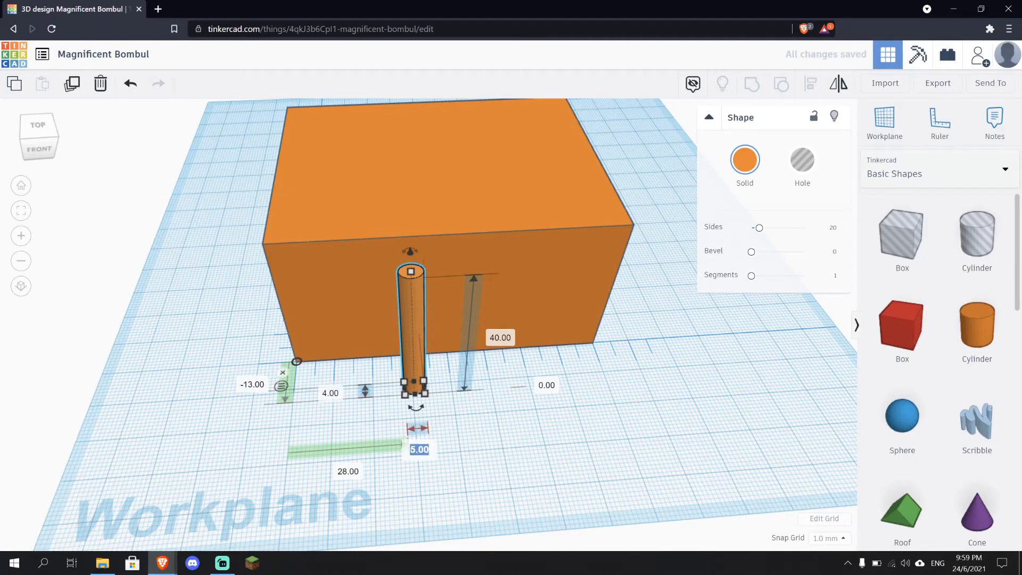
pyautogui.write('4')
pyautogui.press('Return')
pyautogui.moveTo(410, 349); pyautogui.dragTo(419, 343)
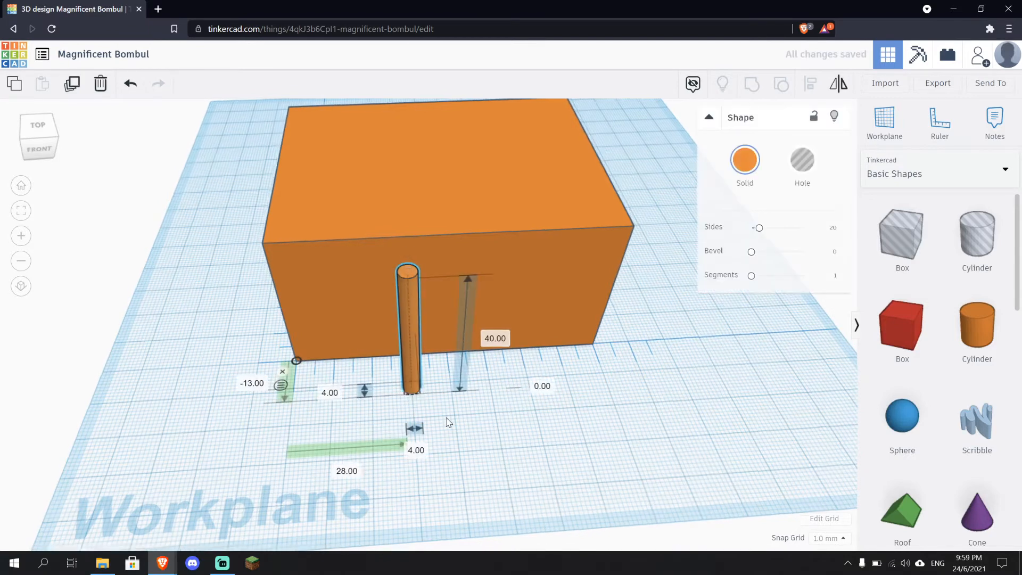
# Move the cylinder about 1 mm closer to the box's front face
pyautogui.click(497, 461)
pyautogui.moveTo(497, 461); pyautogui.dragTo(286, 429, button='right')
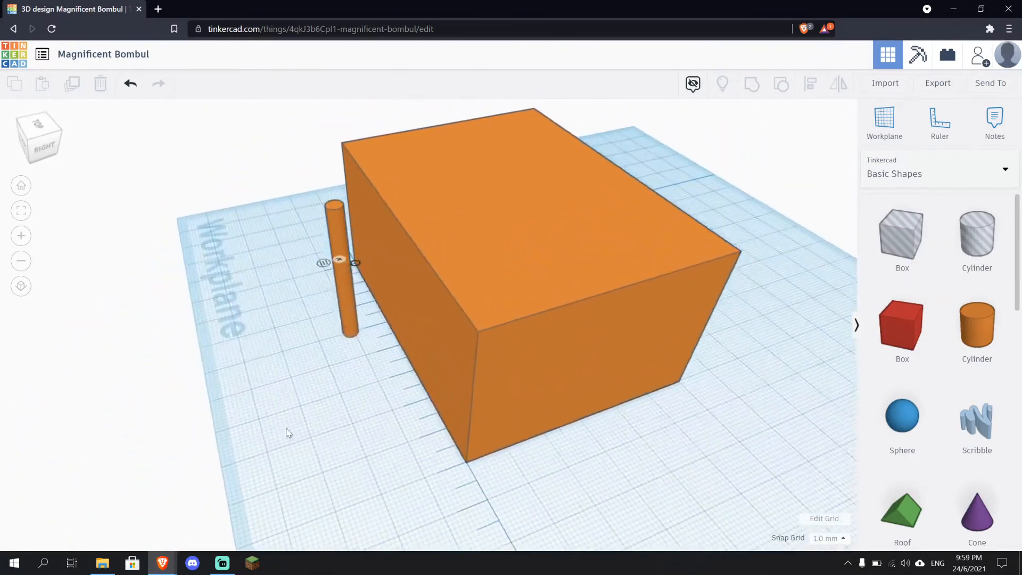
pyautogui.scroll(5, 335, 305)
pyautogui.click(286, 327)
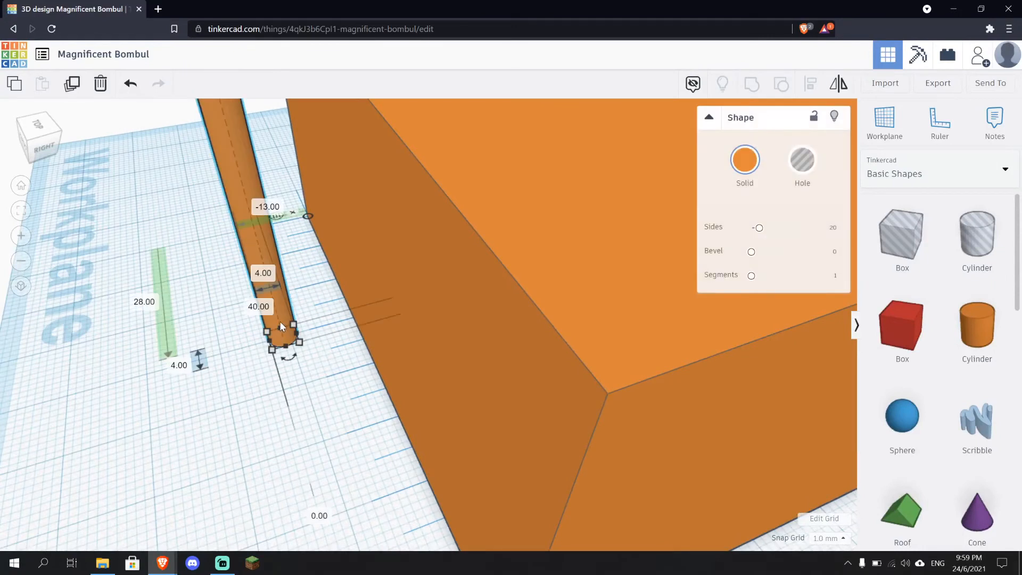
pyautogui.moveTo(280, 318); pyautogui.dragTo(289, 317)
pyautogui.click(278, 345)
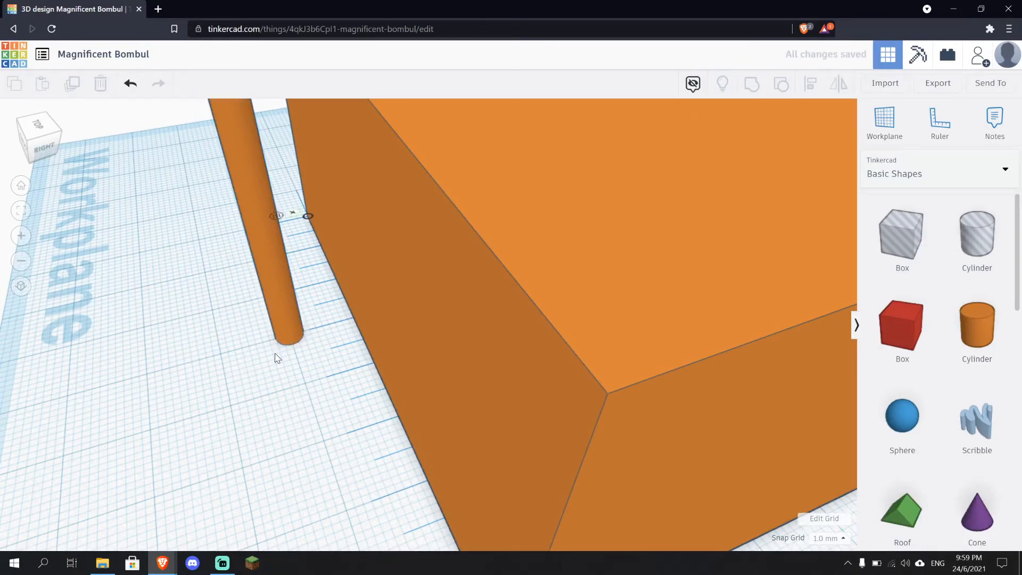
# Try mirroring the cylinder across its width, then undo the mirror
pyautogui.moveTo(275, 353); pyautogui.dragTo(459, 416, button='right')
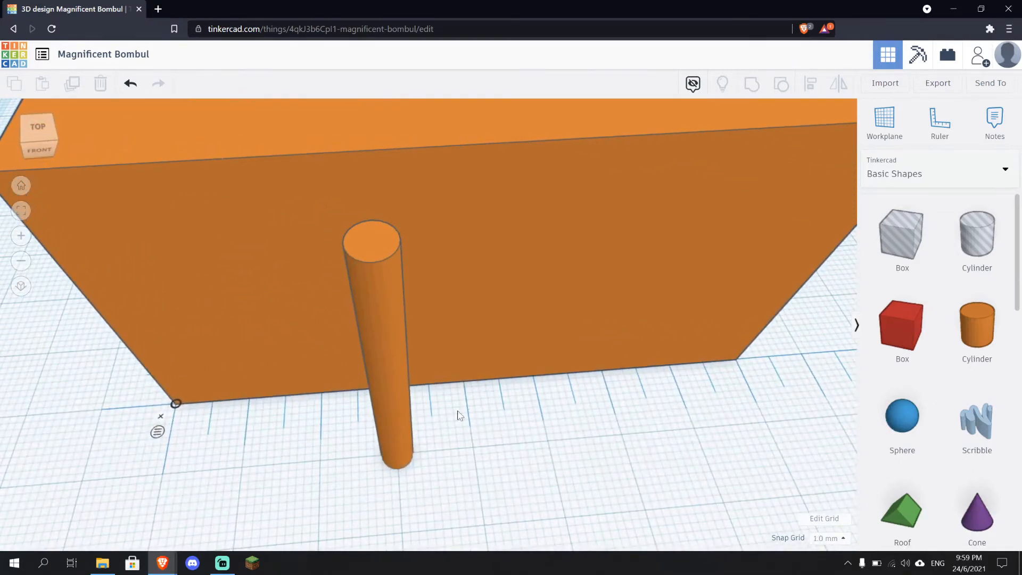
pyautogui.scroll(-3, 397, 458)
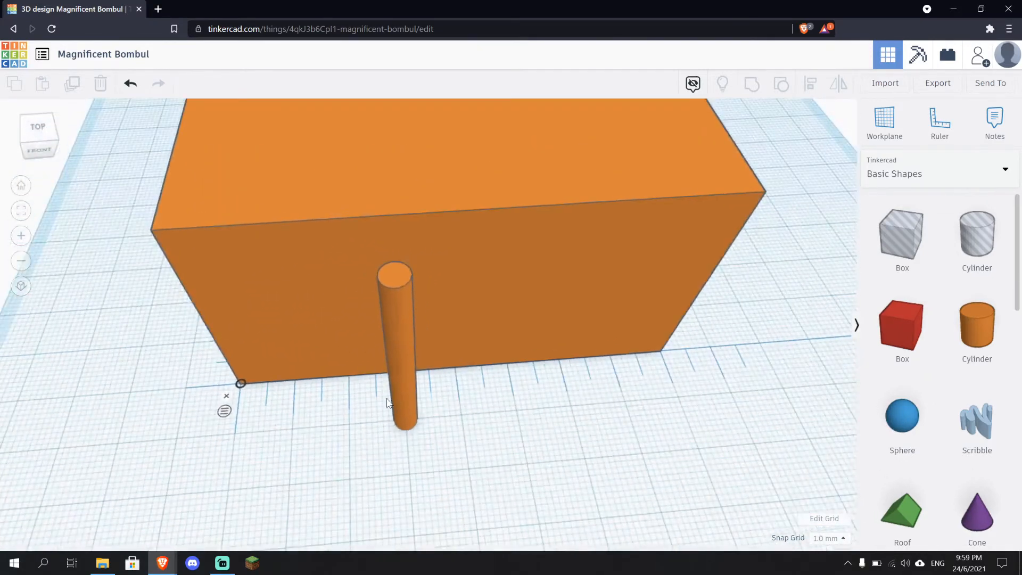
pyautogui.click(390, 352)
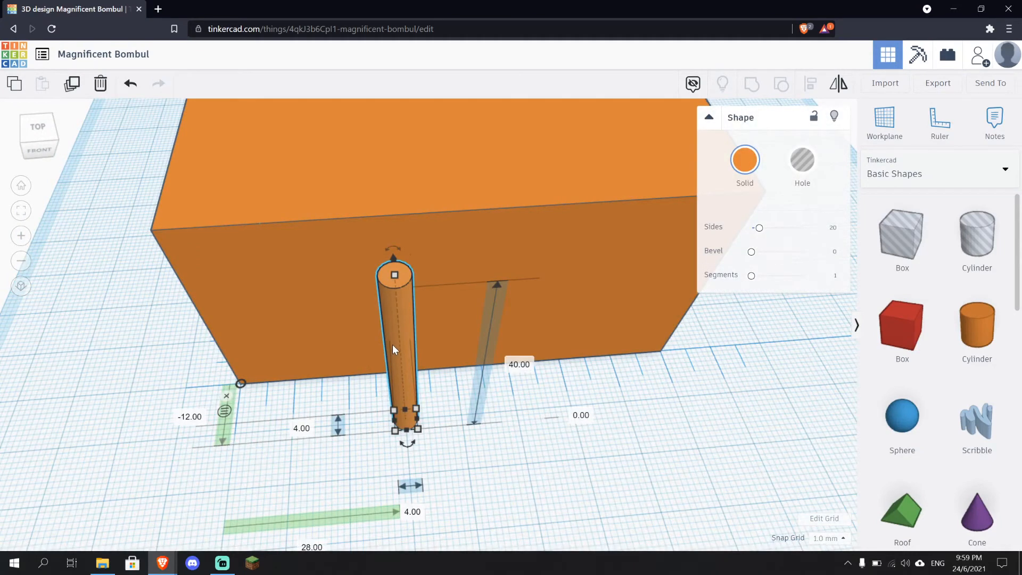
pyautogui.click(840, 88)
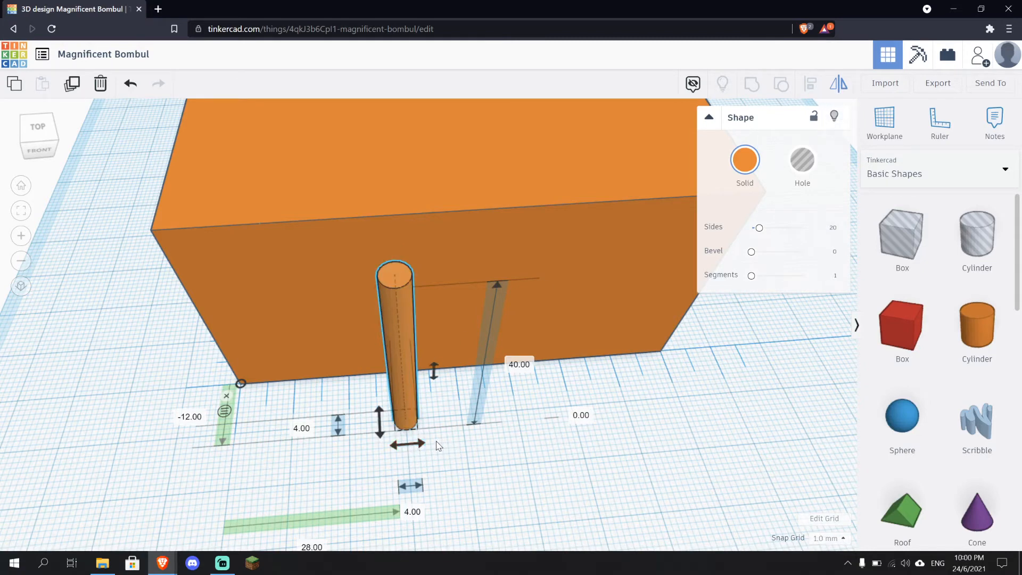
pyautogui.click(412, 446)
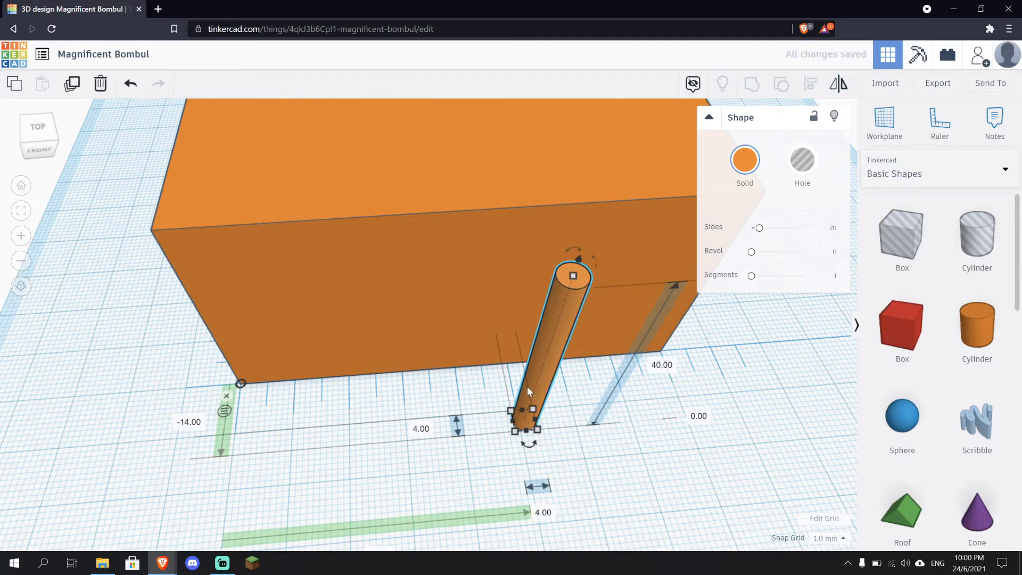
pyautogui.hotkey('ctrl', 'z')
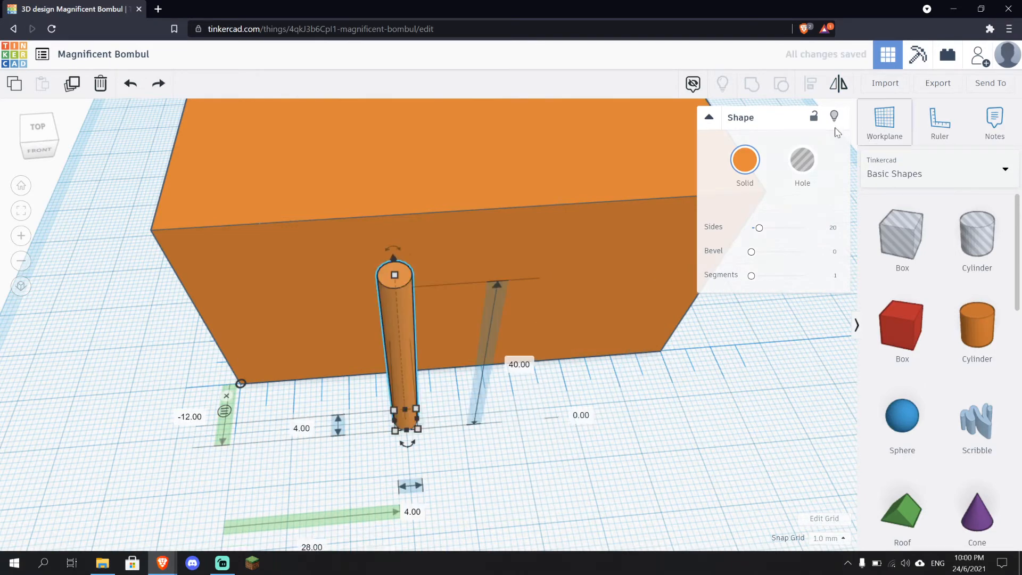
# Duplicate the cylinder with copy and paste
pyautogui.click(521, 414)
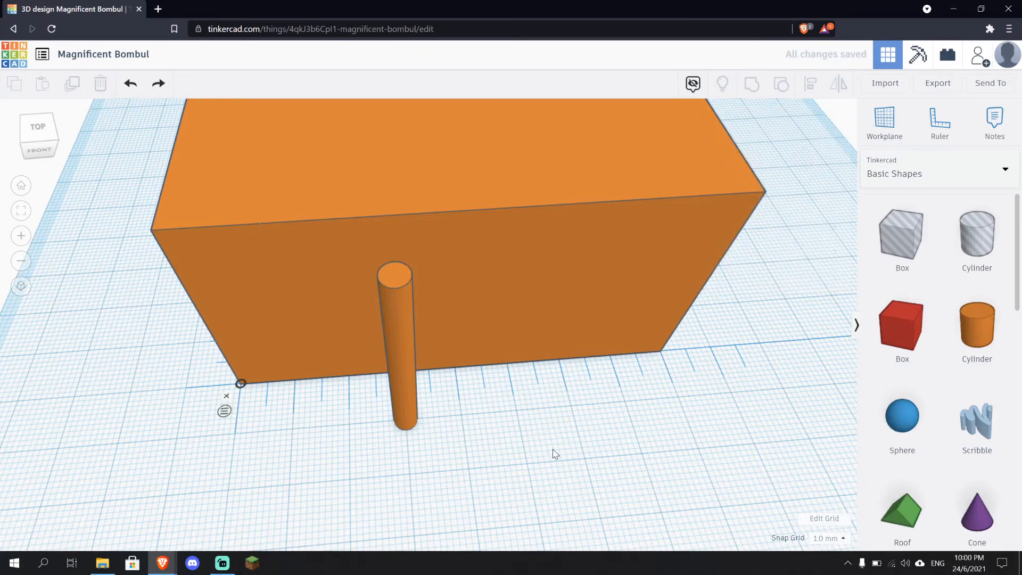
pyautogui.moveTo(552, 452); pyautogui.dragTo(472, 441, button='right')
pyautogui.click(347, 382)
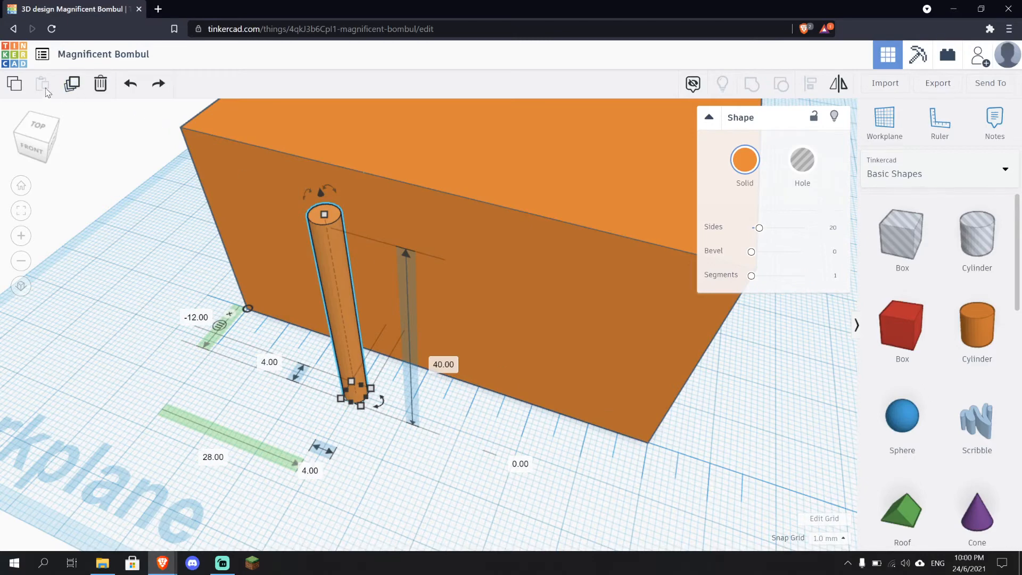
pyautogui.click(14, 83)
pyautogui.click(45, 85)
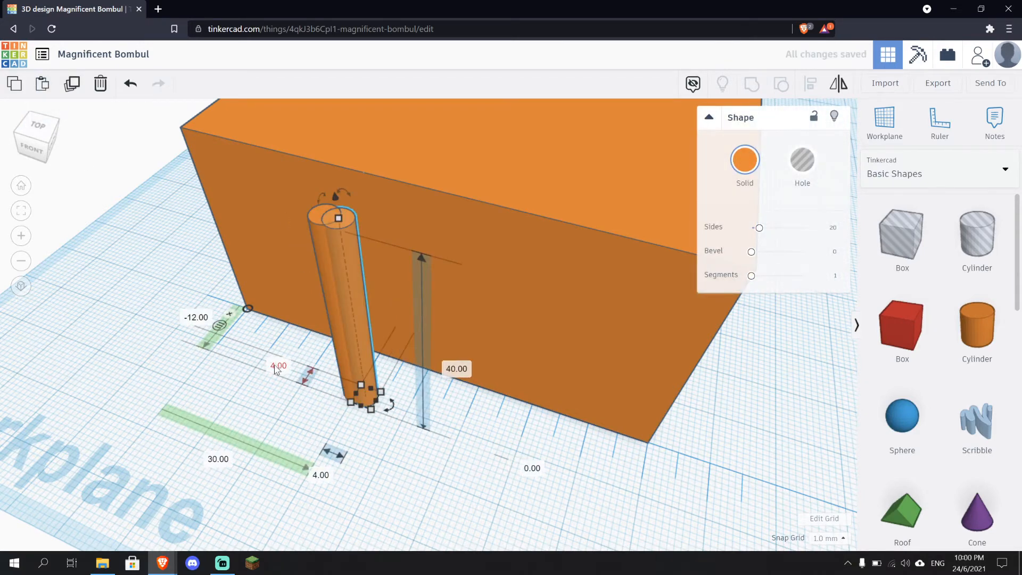
# Move the duplicate cylinder right along the box's front face until it stands 20 mm from the original
pyautogui.moveTo(272, 383); pyautogui.dragTo(391, 360, button='right')
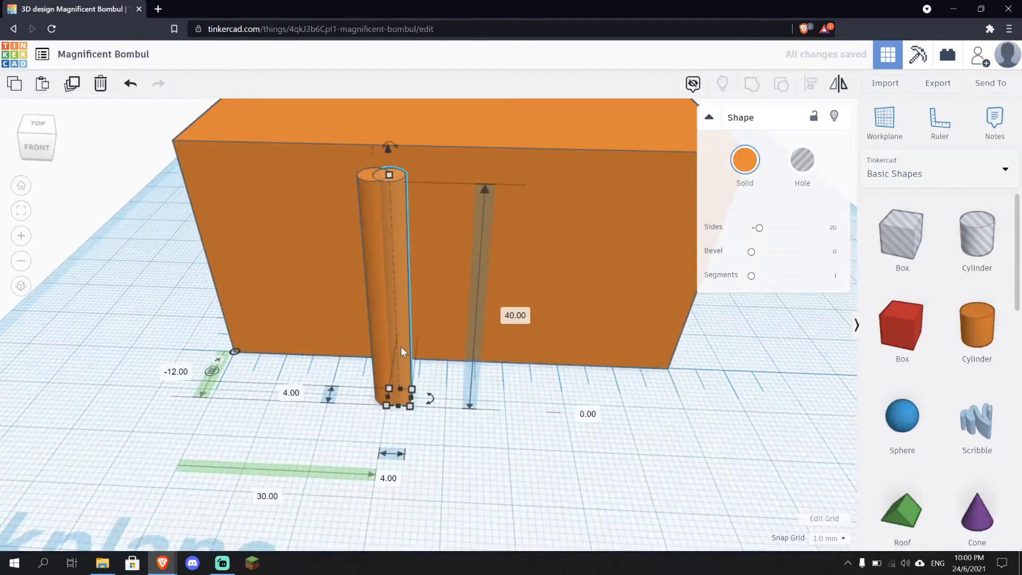
pyautogui.press('Right')
pyautogui.press('Right')
pyautogui.press('Right')
pyautogui.press('Right')
pyautogui.press('Right')
pyautogui.press('Right')
pyautogui.press('Right')
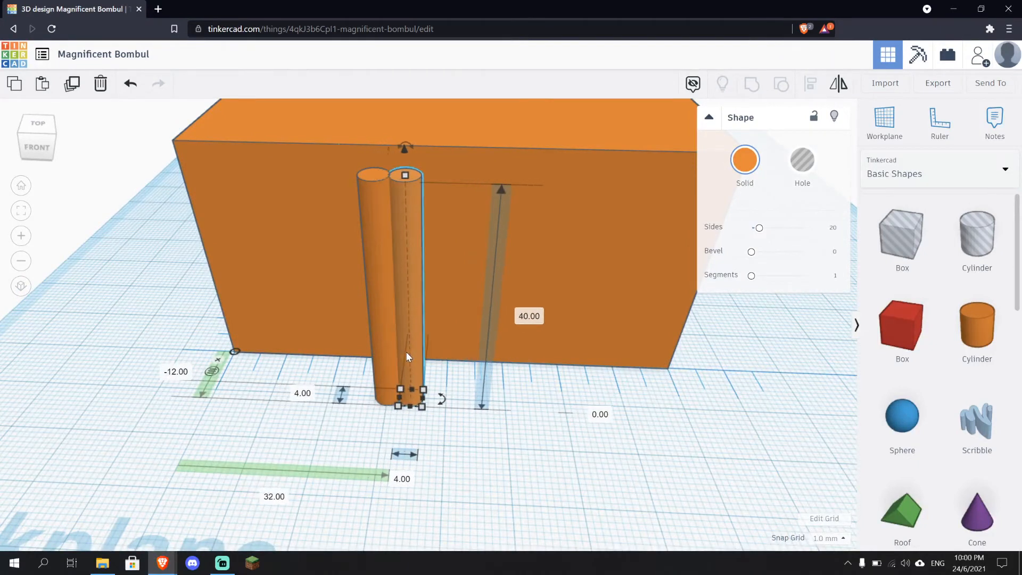
pyautogui.press('Right')
pyautogui.press('Right')
pyautogui.press('Right')
pyautogui.press('Right')
pyautogui.press('Right')
pyautogui.press('Right')
pyautogui.press('Right')
pyautogui.press('Right')
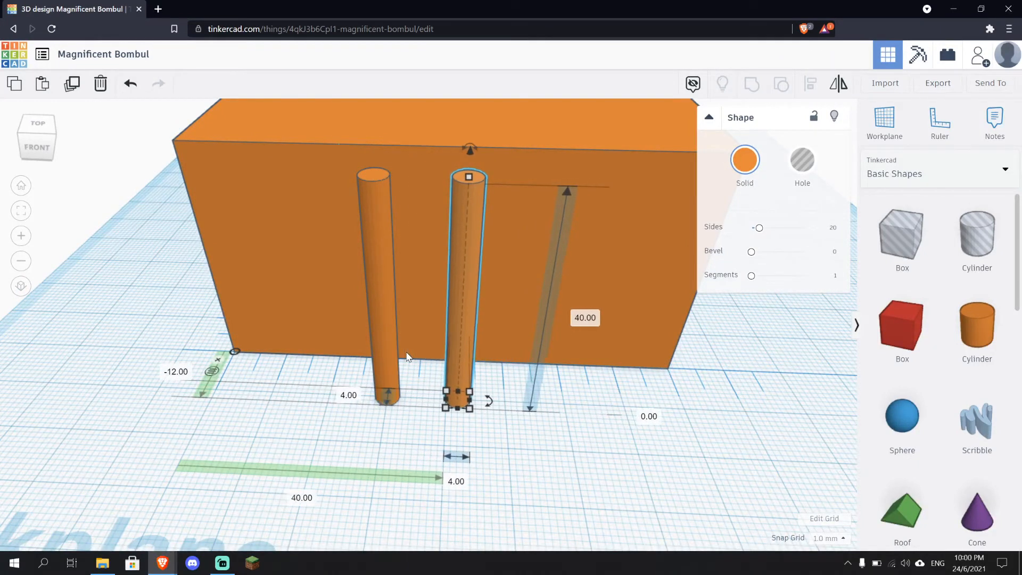
pyautogui.press('Right')
pyautogui.press('Right')
pyautogui.press('Right')
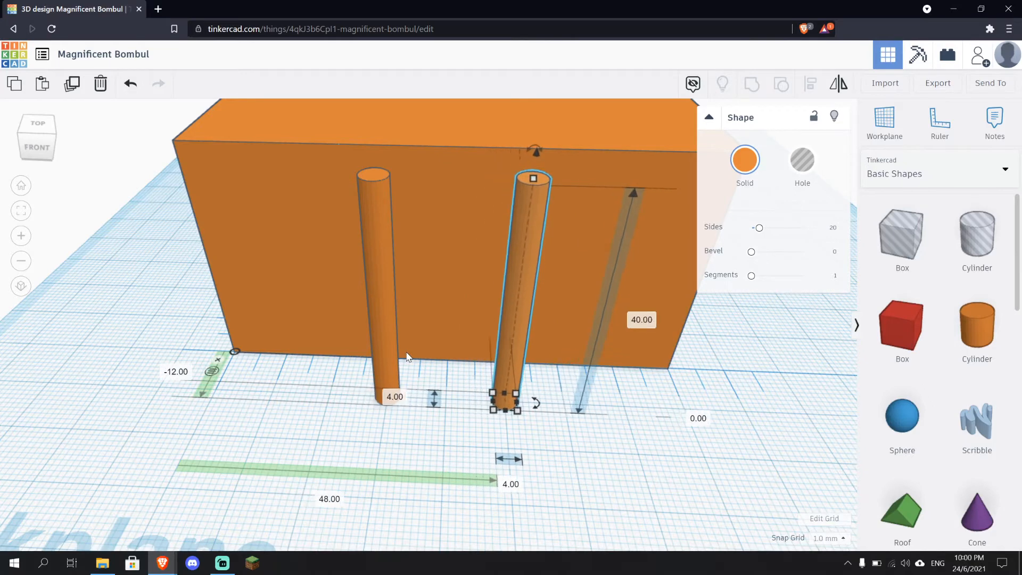
pyautogui.press('Left')
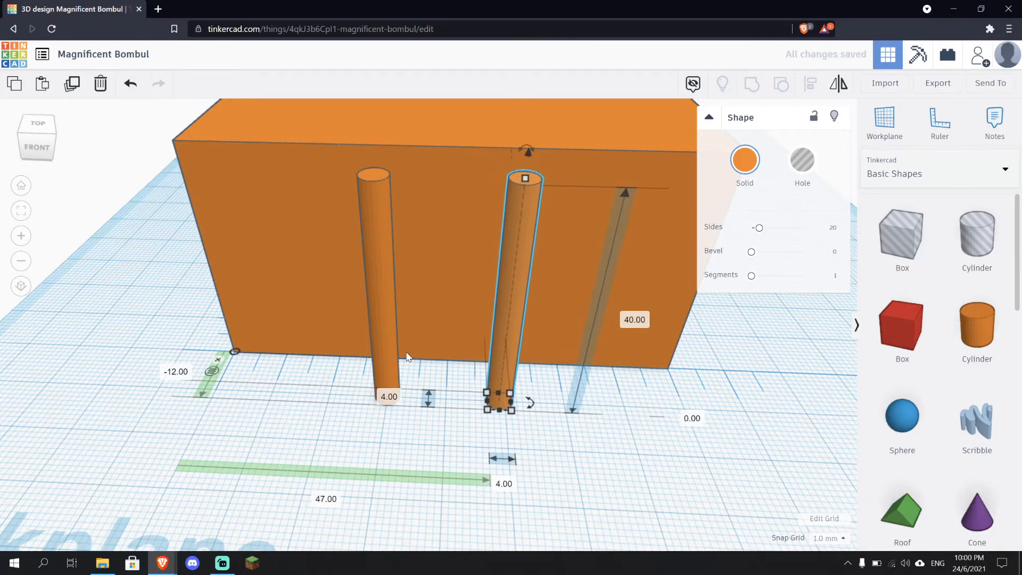
pyautogui.press('Right')
pyautogui.moveTo(644, 461); pyautogui.dragTo(546, 441, button='right')
pyautogui.click(632, 465)
# Browse the Basic Shapes library for the next shape to add
pyautogui.scroll(-3, 609, 455)
pyautogui.scroll(-6, 925, 439)
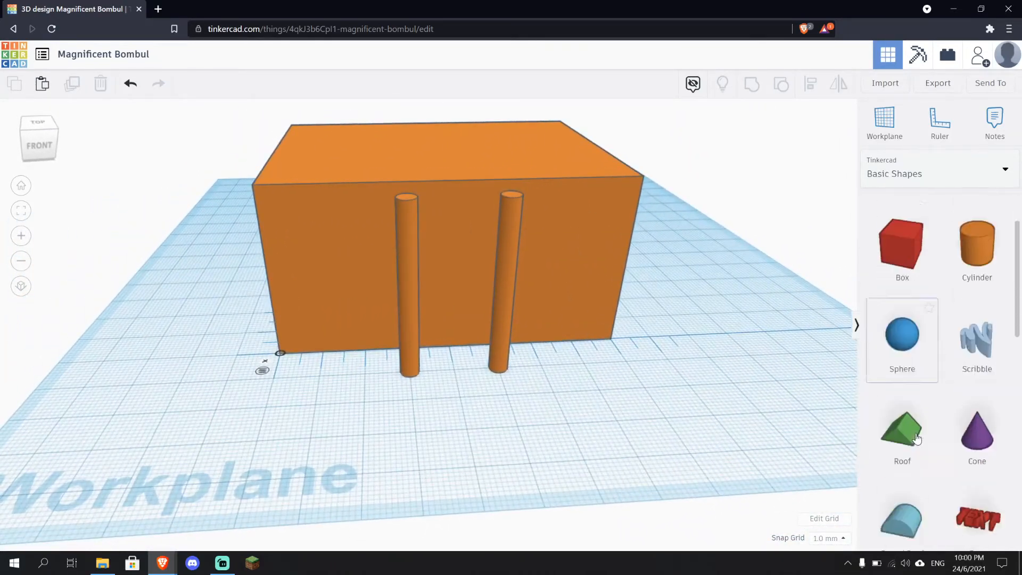
pyautogui.scroll(6, 925, 439)
pyautogui.scroll(-8, 925, 440)
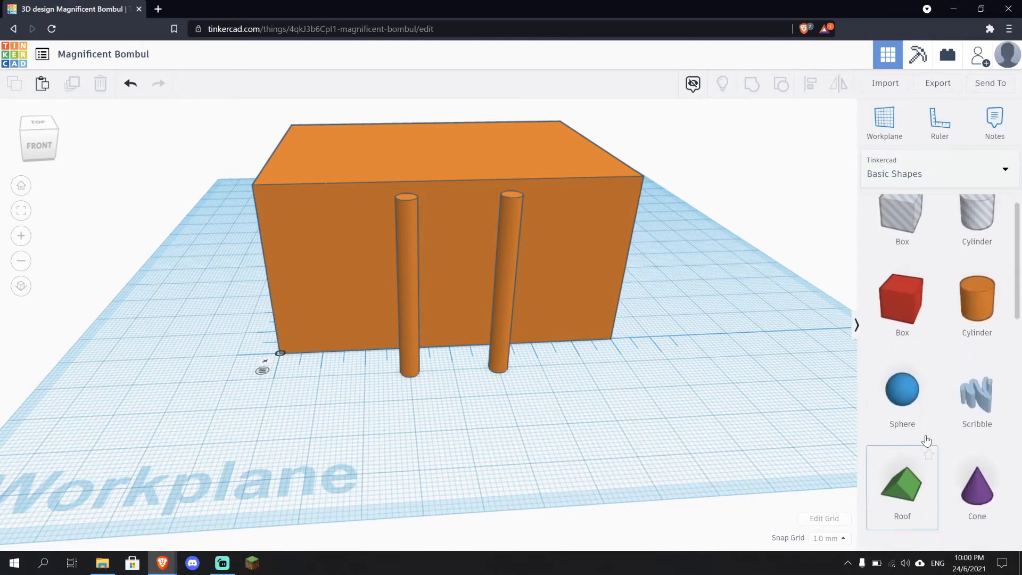
pyautogui.scroll(-5, 926, 440)
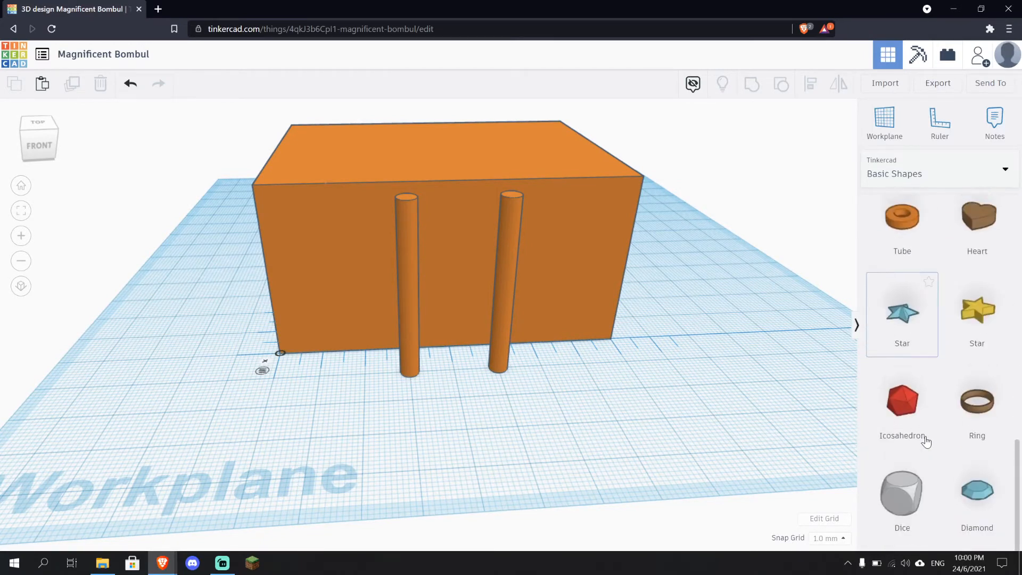
pyautogui.scroll(8, 928, 440)
pyautogui.scroll(5, 928, 440)
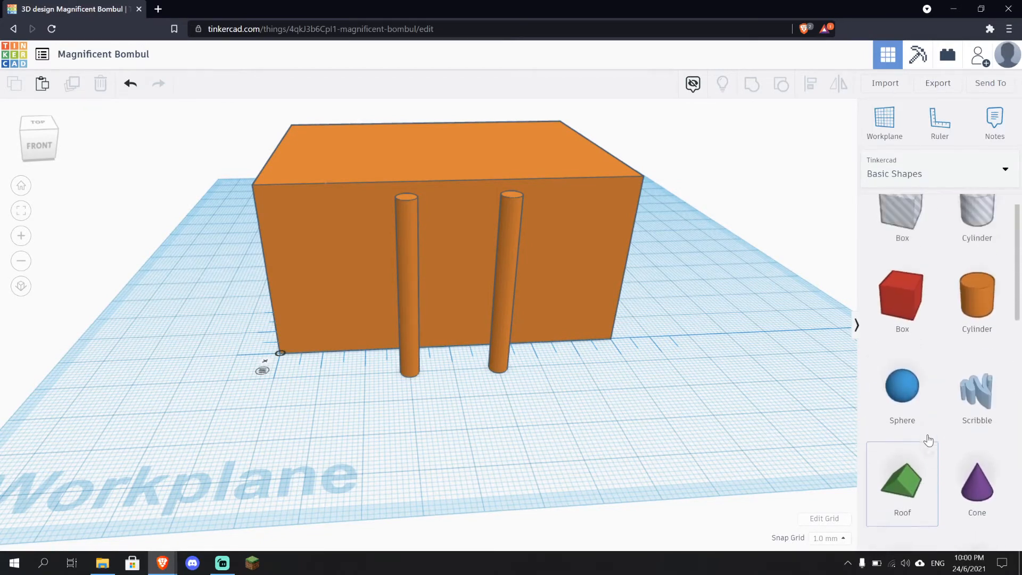
pyautogui.scroll(-5, 906, 335)
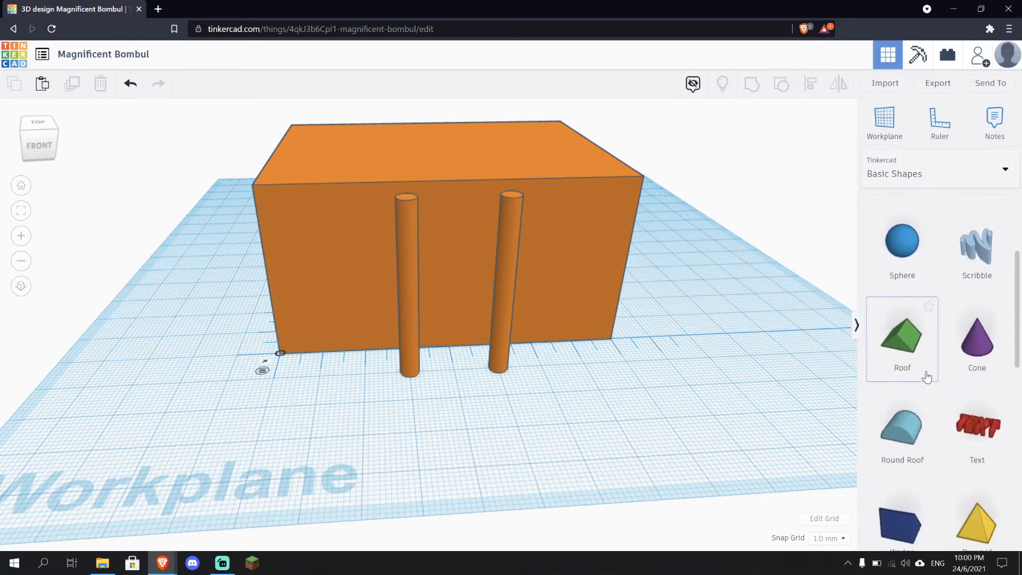
pyautogui.scroll(1, 927, 379)
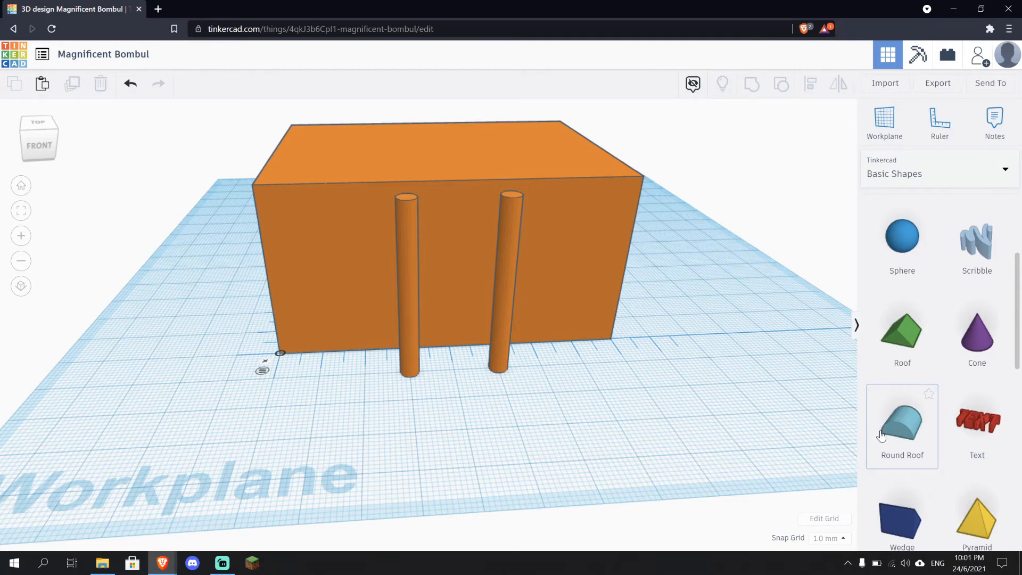
pyautogui.scroll(4, 925, 445)
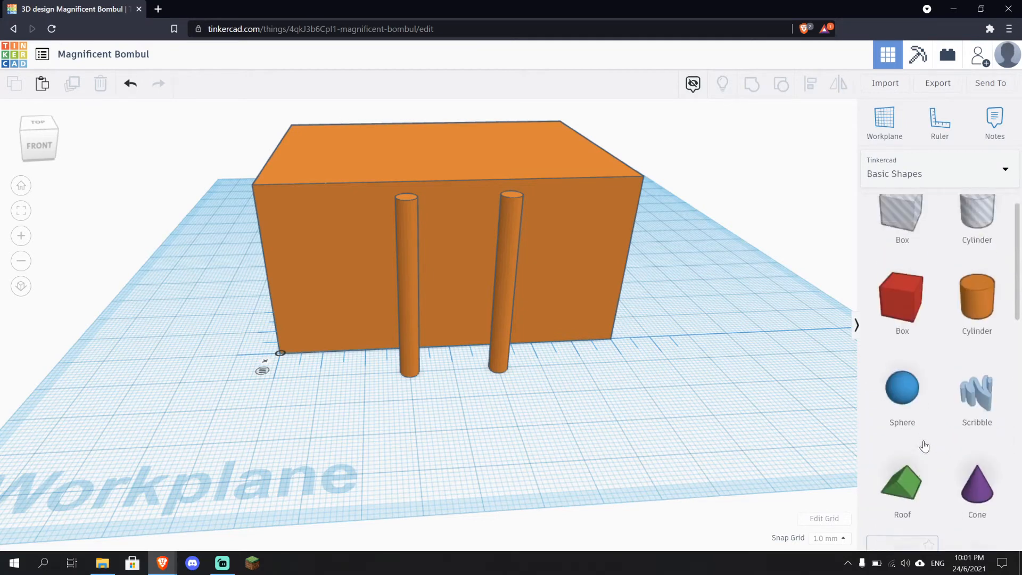
pyautogui.scroll(-6, 902, 332)
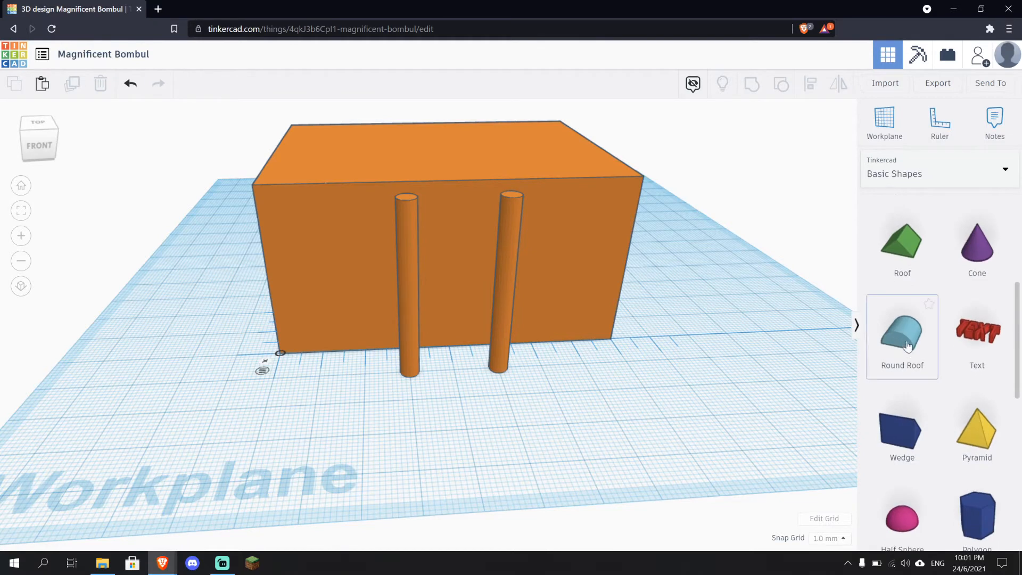
pyautogui.scroll(4, 910, 335)
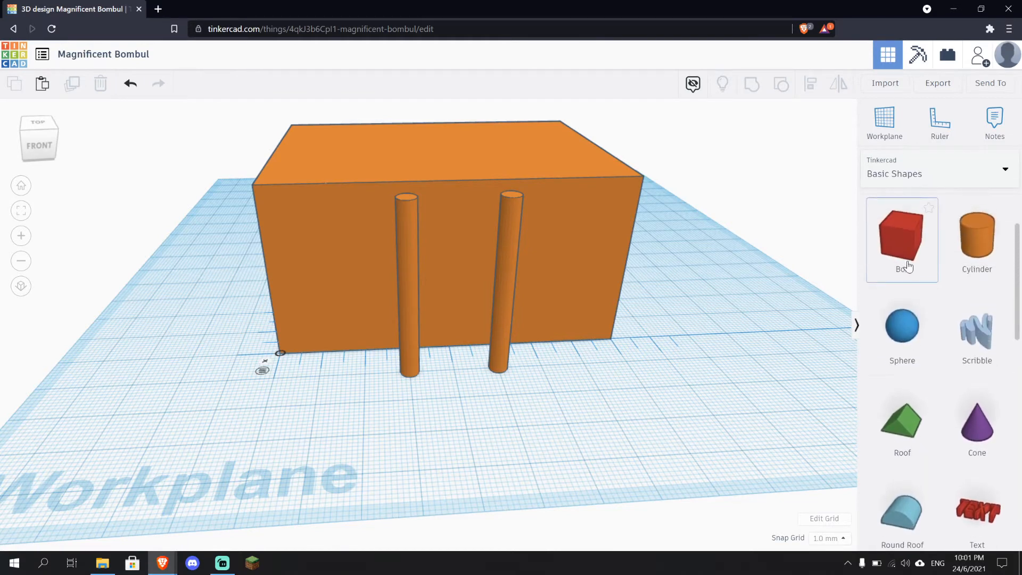
# Place a box on the workplane in front of the two cylinders and set its width to 10 mm
pyautogui.moveTo(899, 257); pyautogui.dragTo(519, 427)
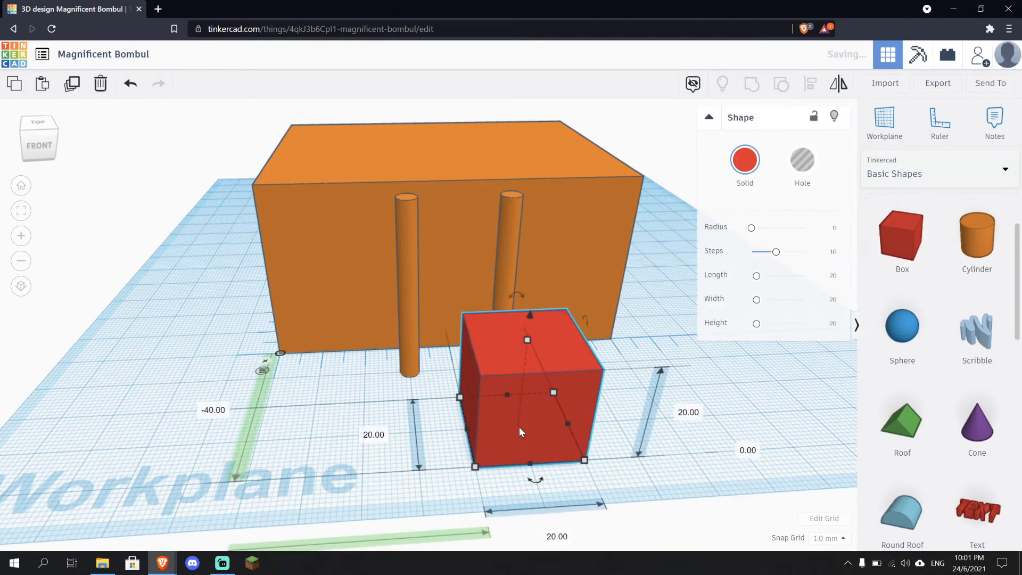
pyautogui.moveTo(620, 459); pyautogui.dragTo(566, 392, button='right')
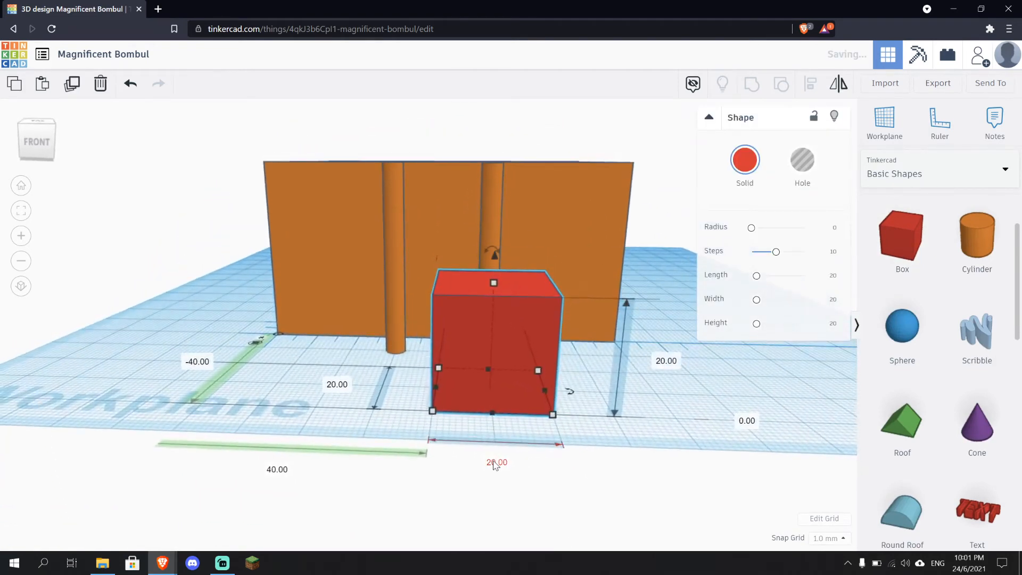
pyautogui.write('10')
pyautogui.press('Return')
# Set the new box's depth to 2 mm to make a thin upright panel
pyautogui.moveTo(525, 415); pyautogui.dragTo(466, 431, button='right')
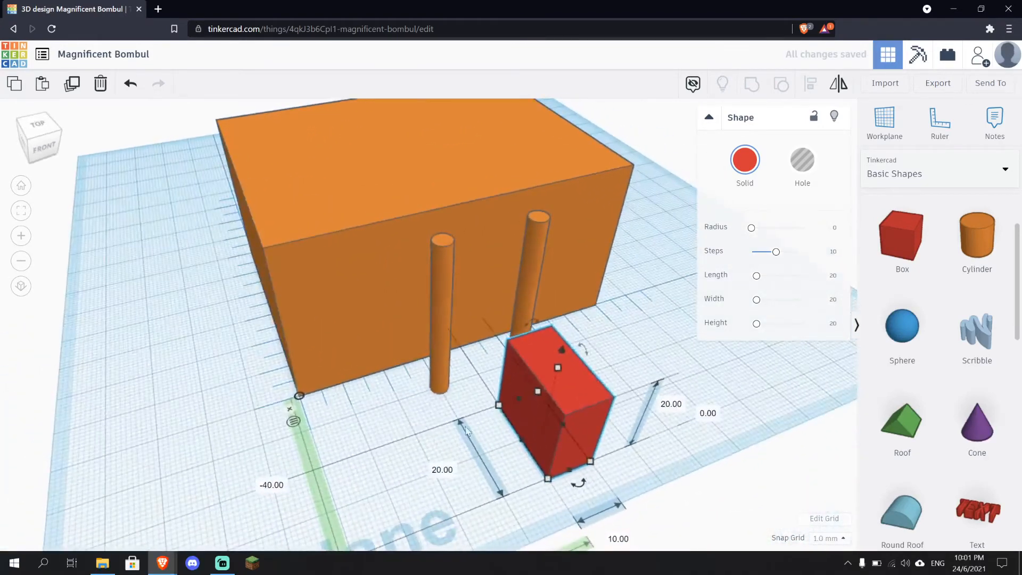
pyautogui.click(446, 470)
pyautogui.write('2')
pyautogui.press('Return')
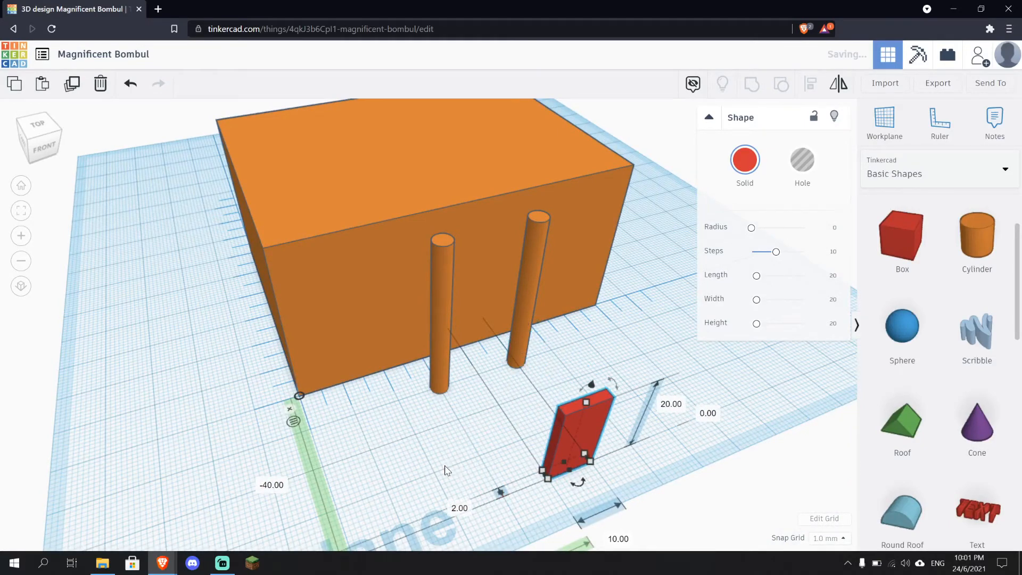
pyautogui.moveTo(673, 480); pyautogui.dragTo(389, 452, button='right')
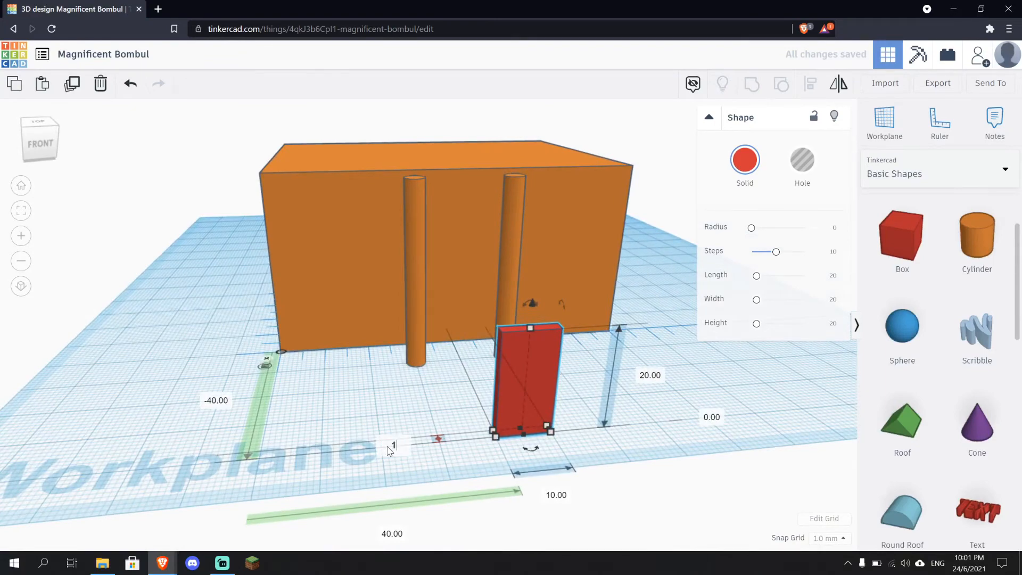
pyautogui.press('Return')
pyautogui.moveTo(569, 430); pyautogui.dragTo(608, 439, button='right')
pyautogui.scroll(-5, 603, 463)
pyautogui.click(660, 440)
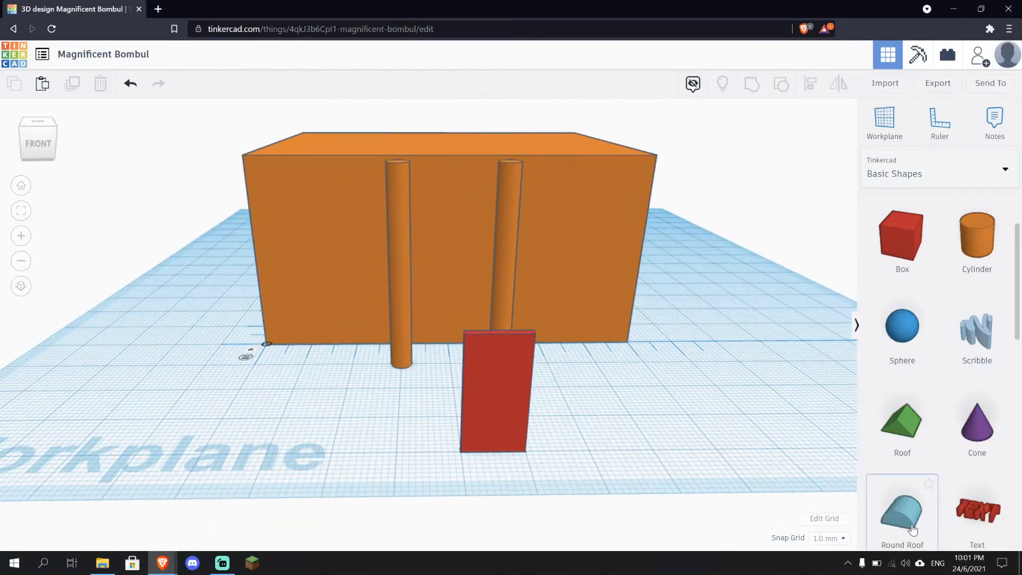
# Place a Round Roof shape on the workplane to the right of the thin red panel
pyautogui.moveTo(911, 527); pyautogui.dragTo(606, 422)
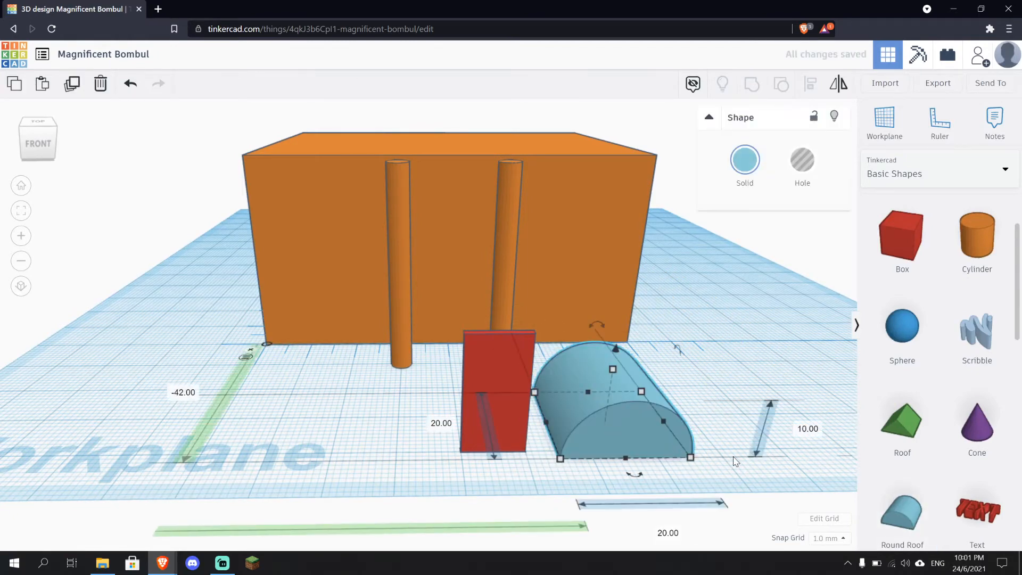
pyautogui.moveTo(606, 422); pyautogui.dragTo(714, 458, button='right')
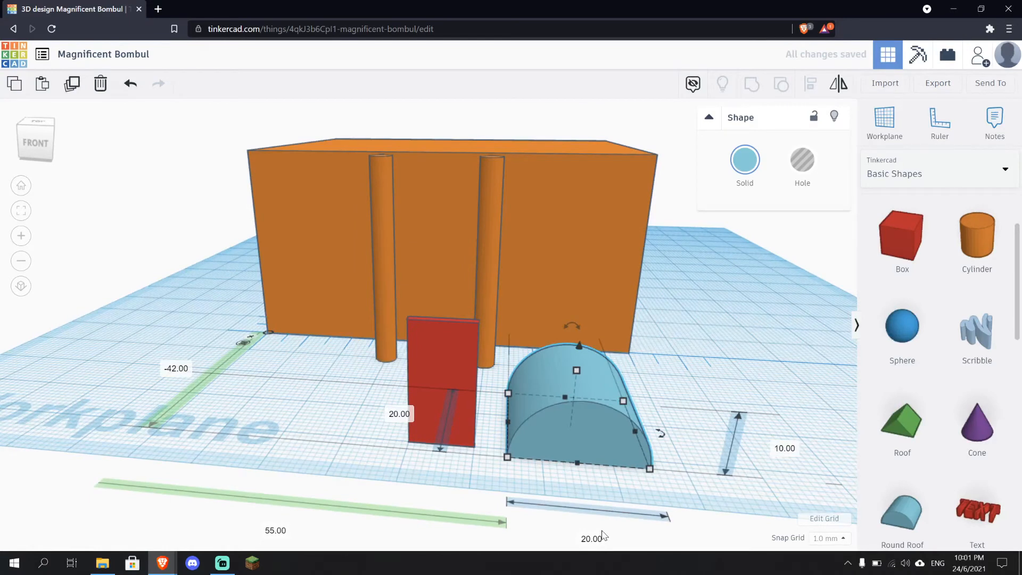
# Resize the round roof to 10 mm long, 5 mm high and 1 mm wide
pyautogui.click(601, 535)
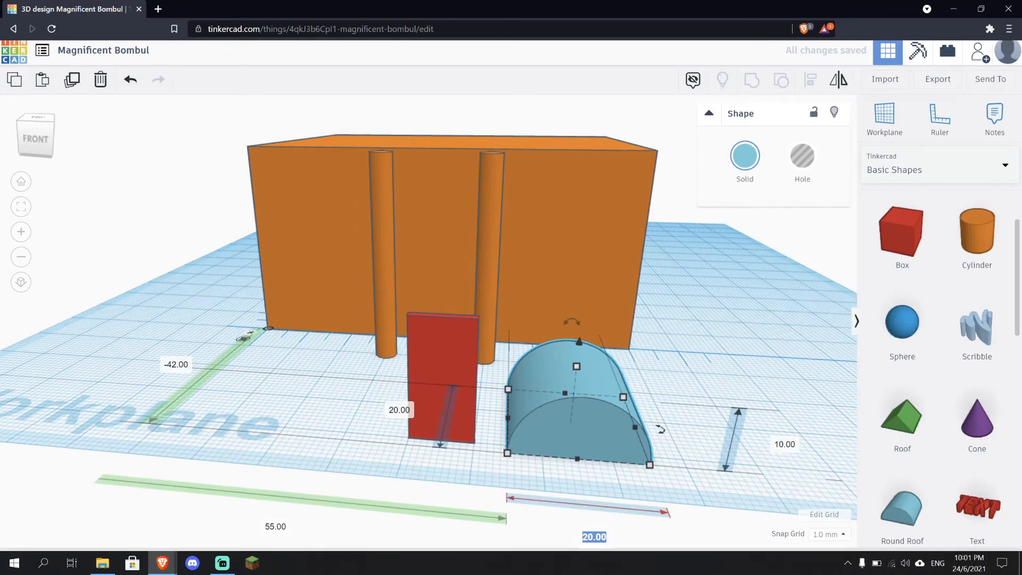
pyautogui.press('Return')
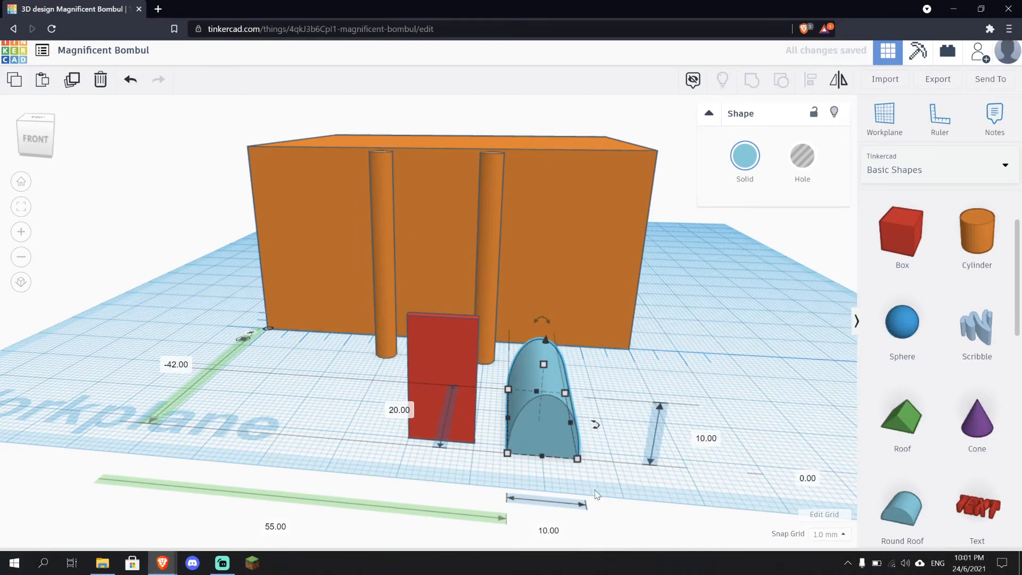
pyautogui.click(706, 436)
pyautogui.write('5')
pyautogui.press('Return')
pyautogui.click(450, 408)
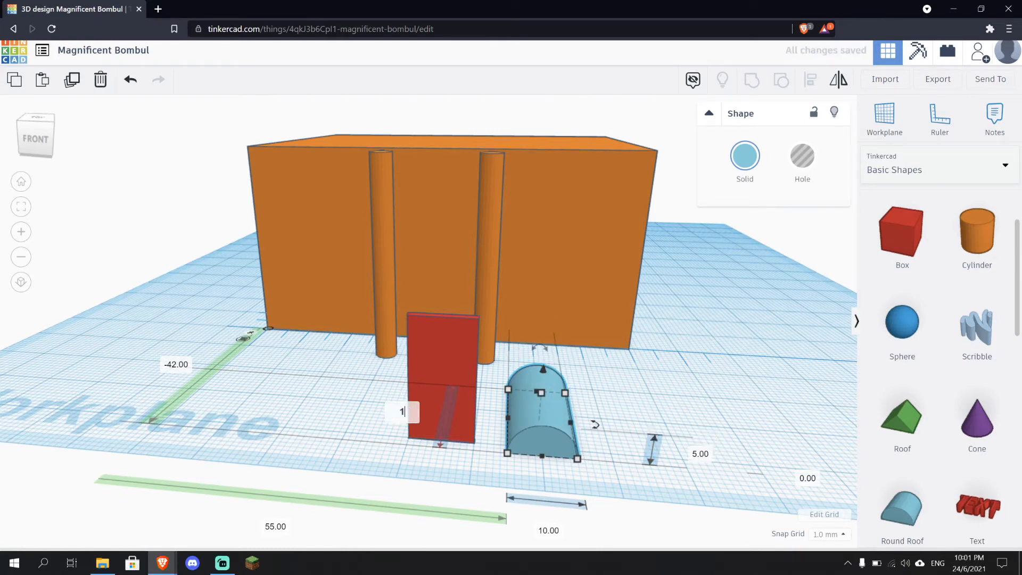
pyautogui.press('Return')
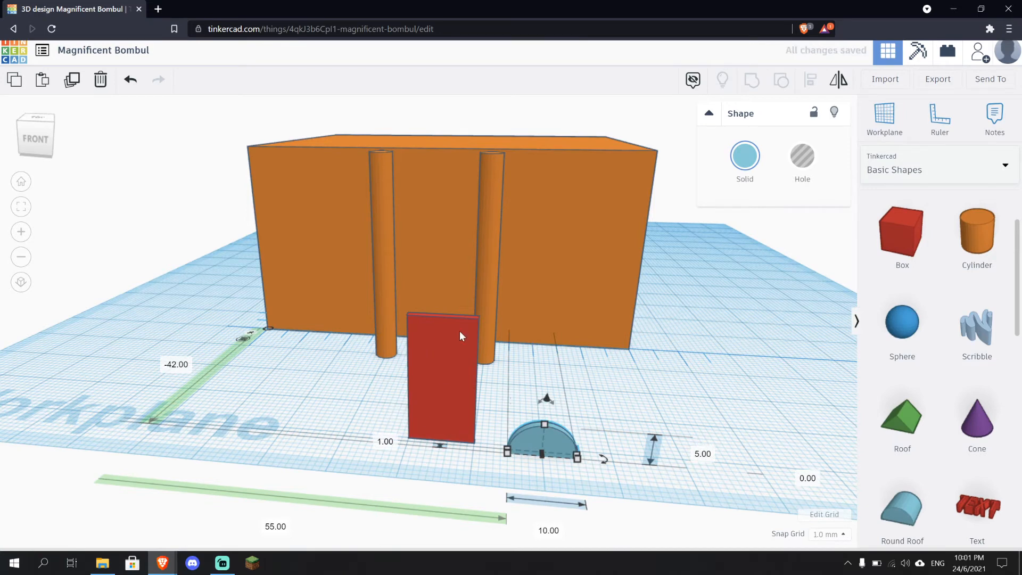
# Raise the round roof 20 mm above the workplane
pyautogui.moveTo(519, 477); pyautogui.dragTo(645, 455, button='right')
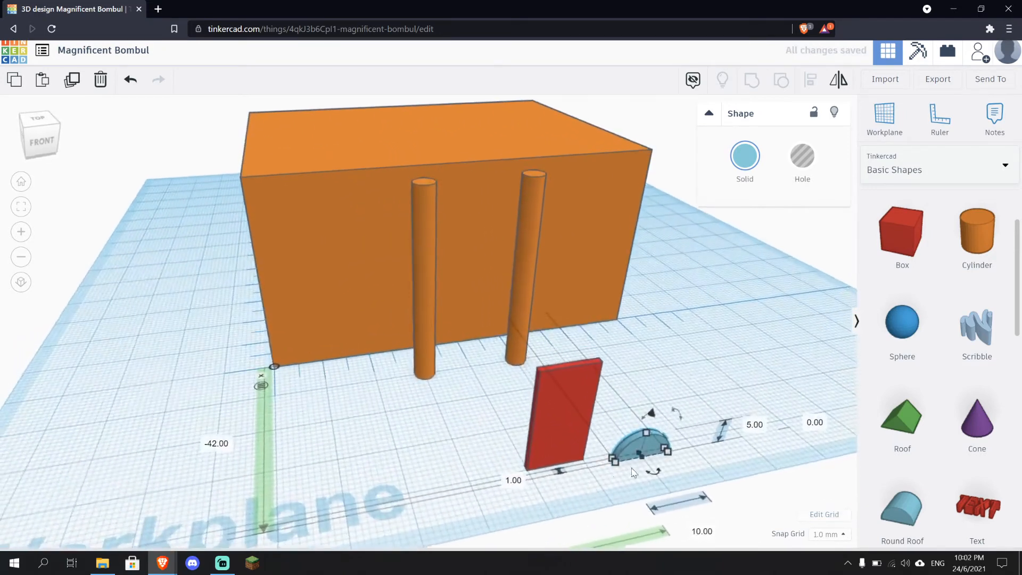
pyautogui.moveTo(650, 444); pyautogui.dragTo(658, 305)
pyautogui.moveTo(685, 407); pyautogui.dragTo(616, 393, button='right')
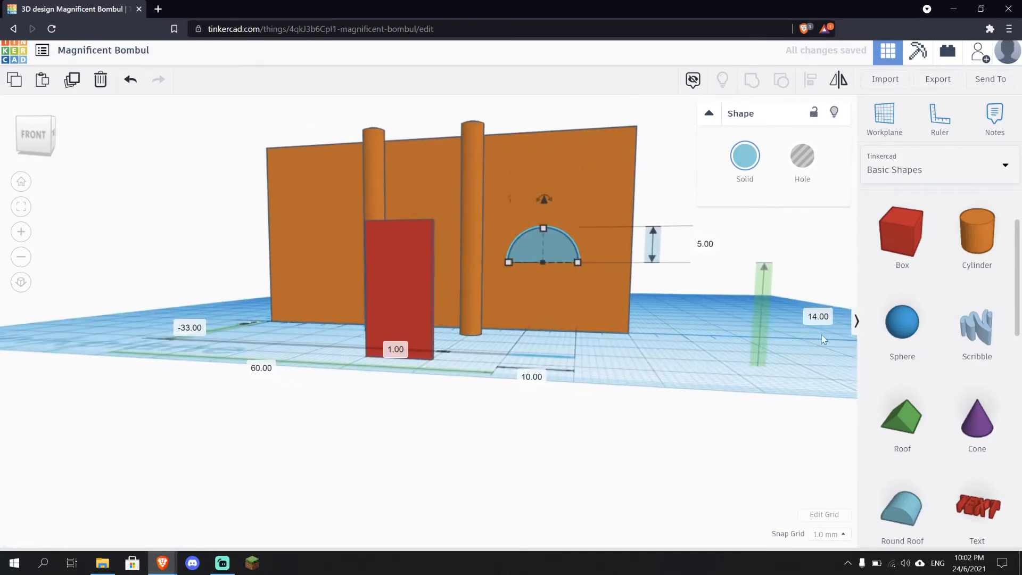
pyautogui.moveTo(543, 198); pyautogui.dragTo(547, 157)
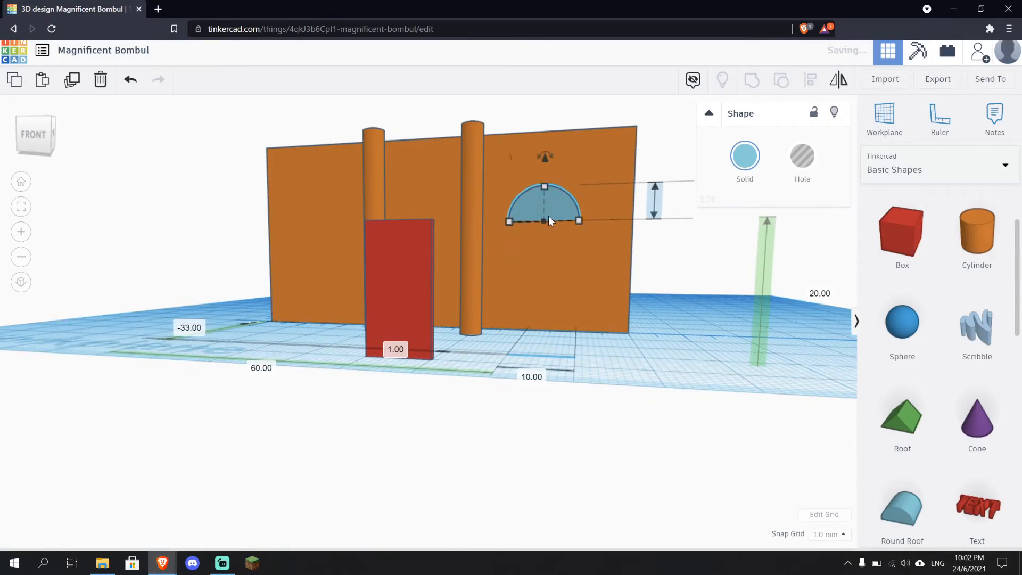
pyautogui.moveTo(549, 215); pyautogui.dragTo(606, 335, button='right')
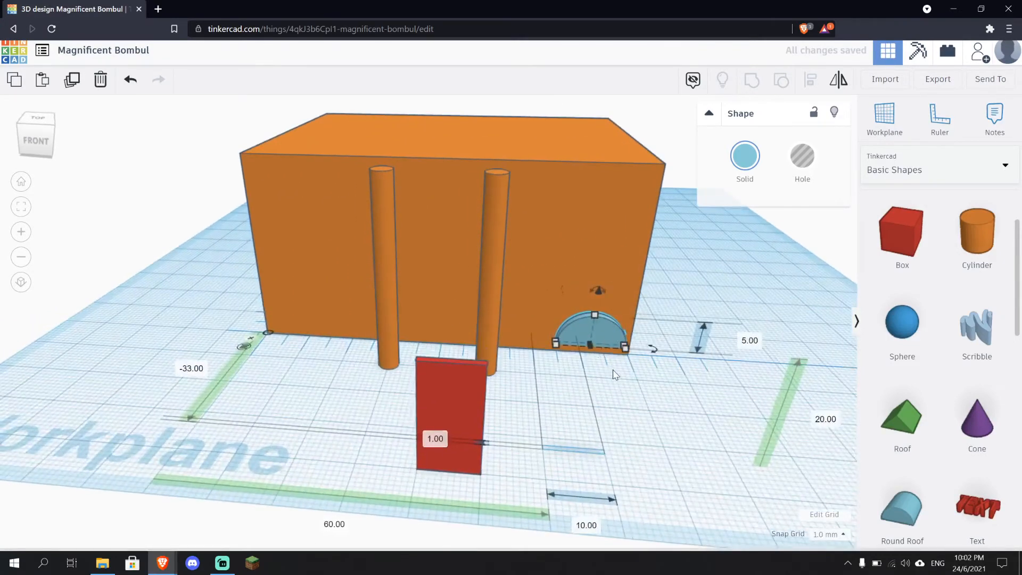
# Move the round roof onto the top edge of the thin red panel
pyautogui.scroll(5, 575, 391)
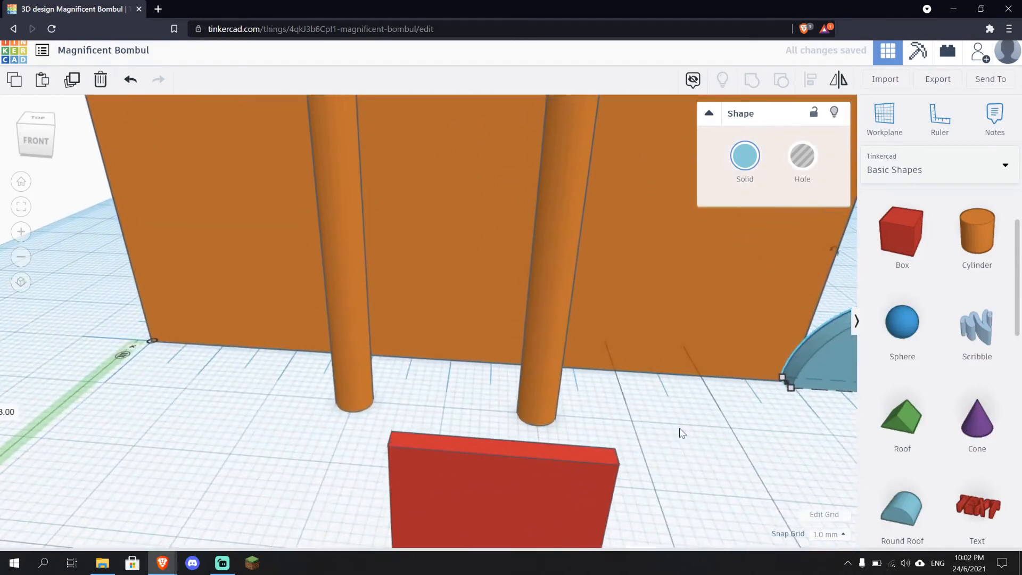
pyautogui.moveTo(683, 433); pyautogui.dragTo(541, 424, button='middle')
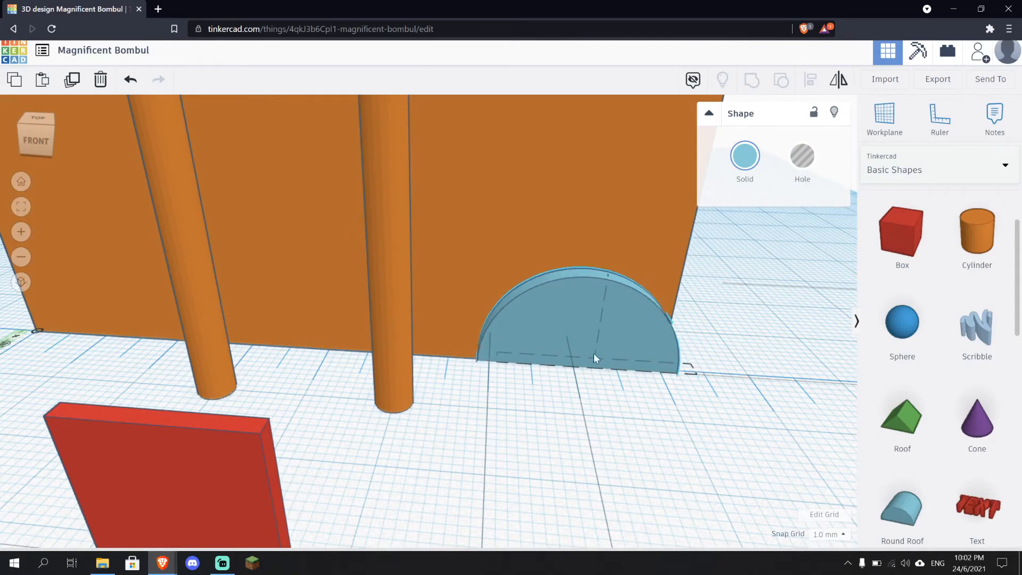
pyautogui.moveTo(594, 353); pyautogui.dragTo(200, 403)
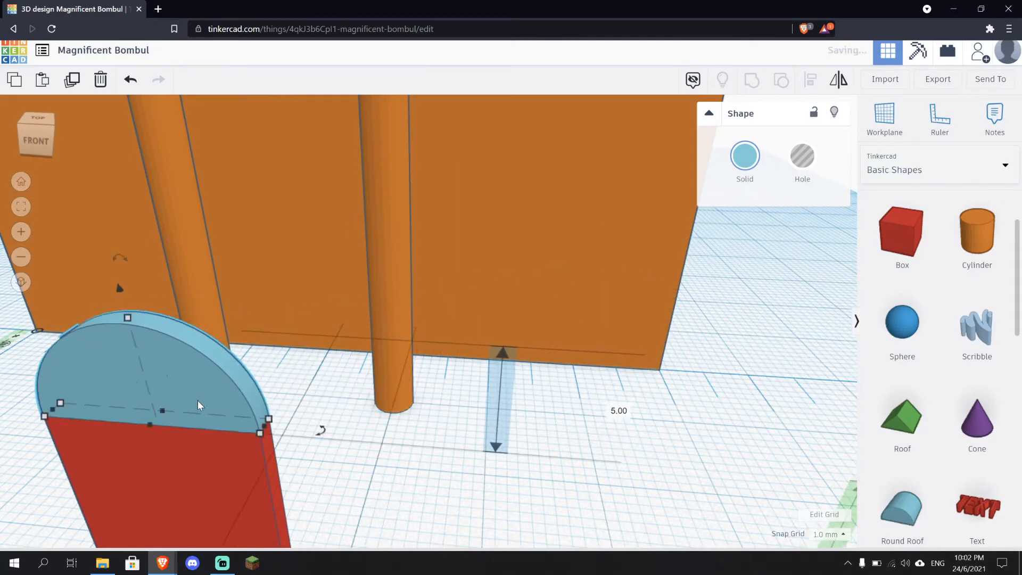
pyautogui.scroll(-3, 496, 450)
pyautogui.scroll(-5, 458, 469)
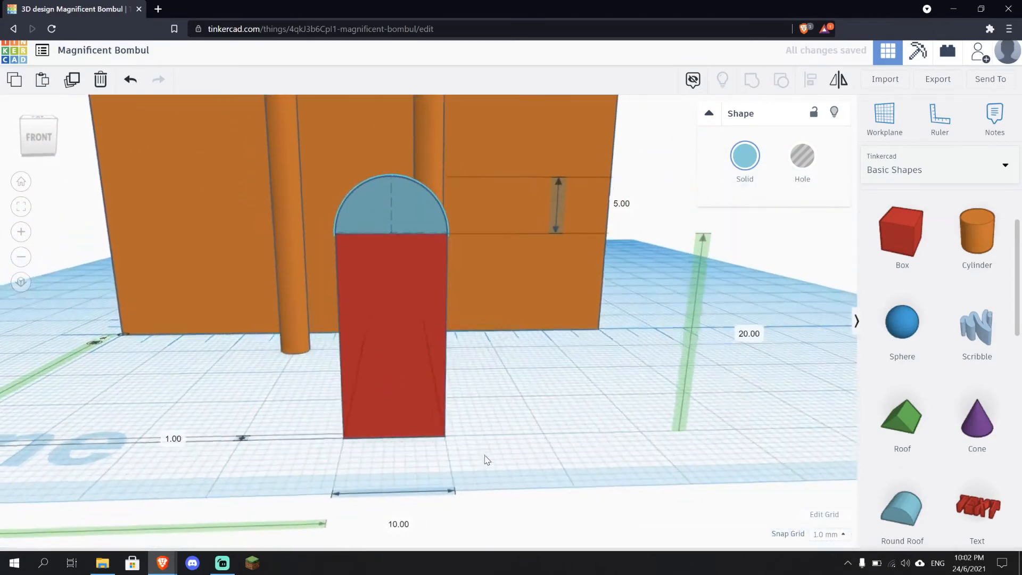
pyautogui.scroll(5, 486, 439)
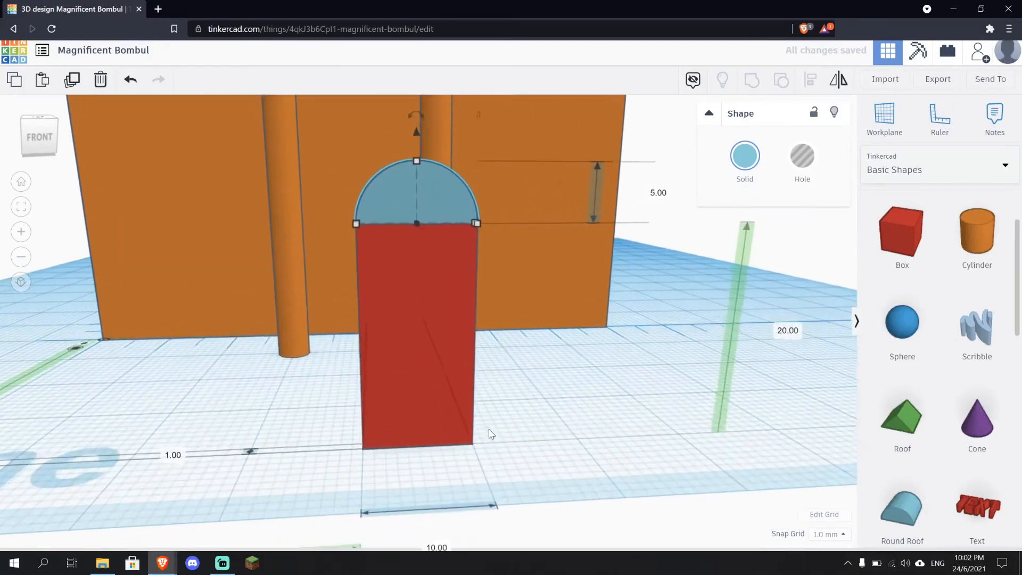
pyautogui.click(493, 435)
pyautogui.moveTo(546, 447)
pyautogui.mouseDown(button='right')
pyautogui.moveTo(634, 459)
pyautogui.moveTo(557, 456)
pyautogui.mouseUp(button='right')
pyautogui.scroll(-3, 554, 454)
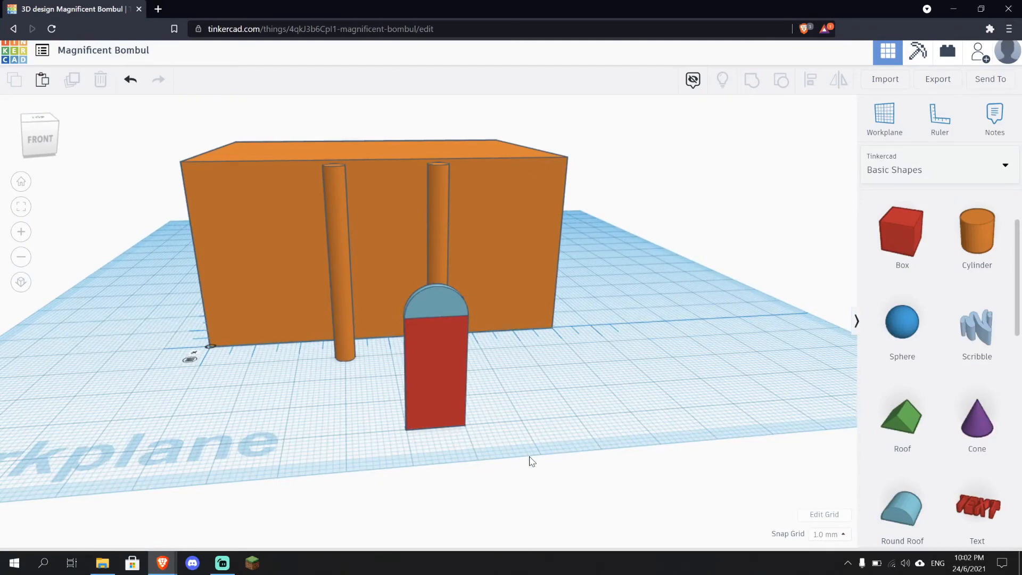
# Select the red panel and the round roof together and group them
pyautogui.moveTo(467, 420); pyautogui.dragTo(492, 434, button='right')
pyautogui.scroll(5, 492, 434)
pyautogui.scroll(-1, 568, 477)
pyautogui.scroll(-2, 572, 483)
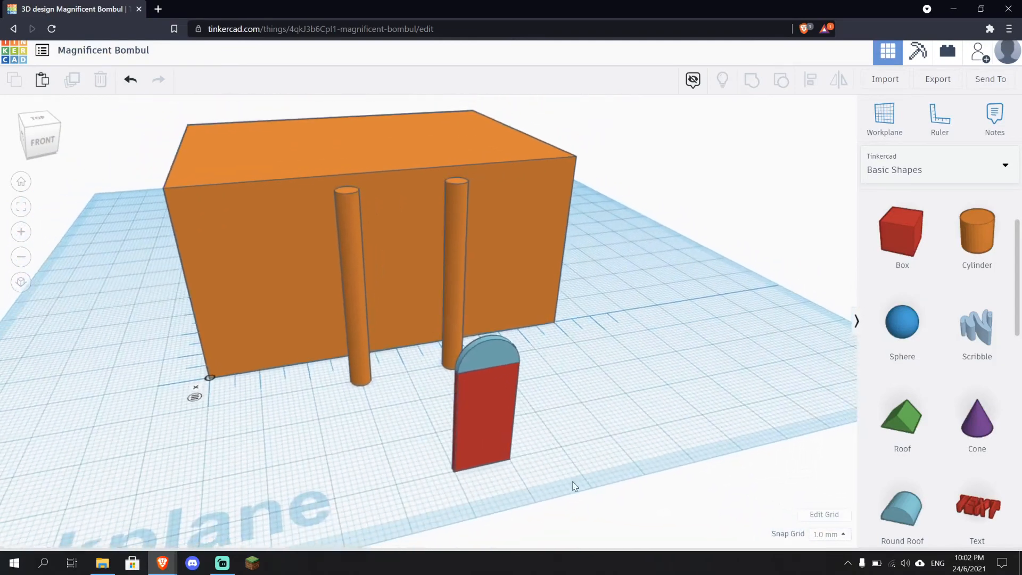
pyautogui.moveTo(500, 436); pyautogui.dragTo(432, 325)
pyautogui.click(612, 435)
pyautogui.moveTo(613, 435); pyautogui.dragTo(604, 468, button='right')
pyautogui.scroll(-2, 585, 476)
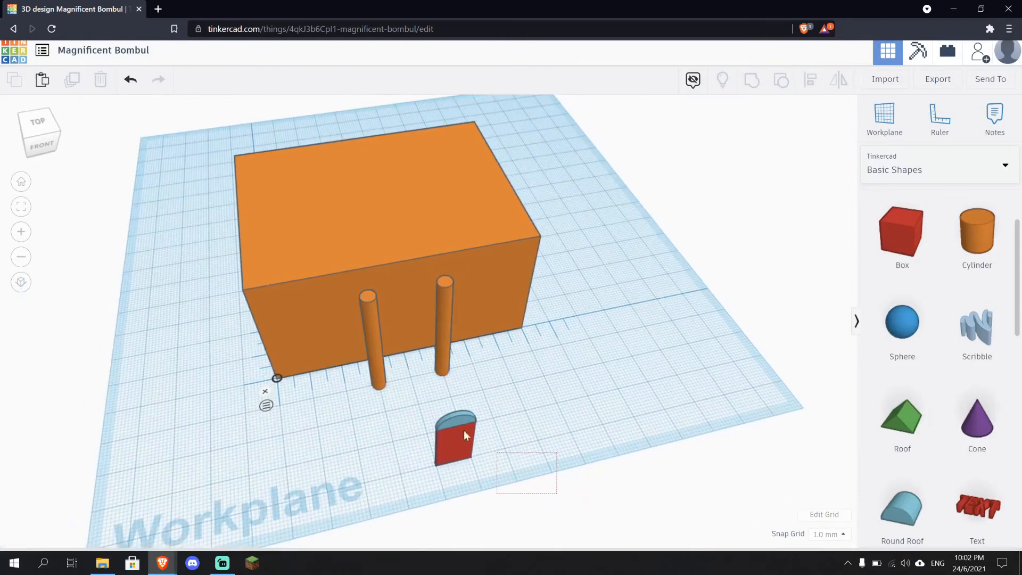
pyautogui.moveTo(464, 430); pyautogui.dragTo(415, 406)
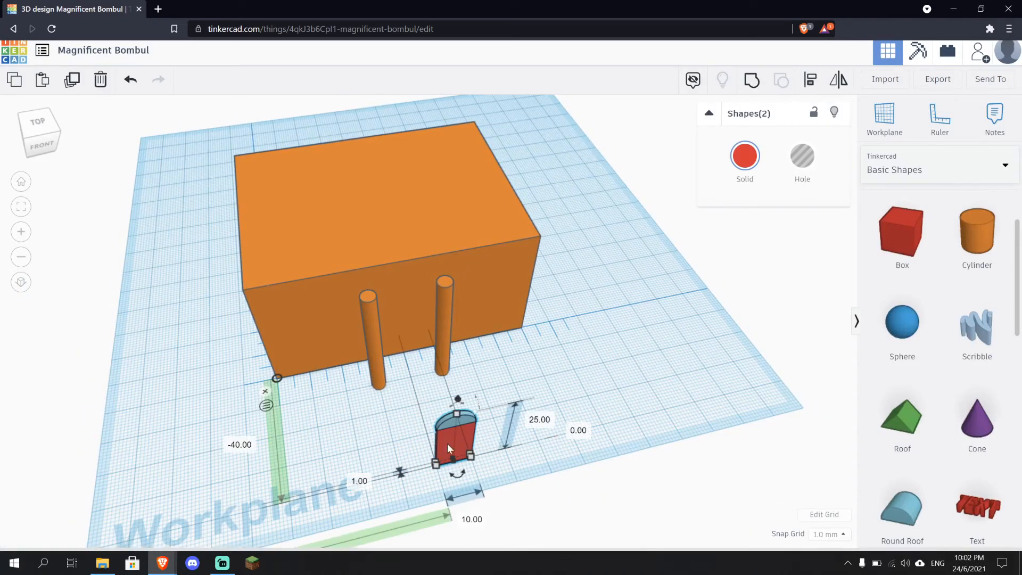
pyautogui.scroll(4, 456, 444)
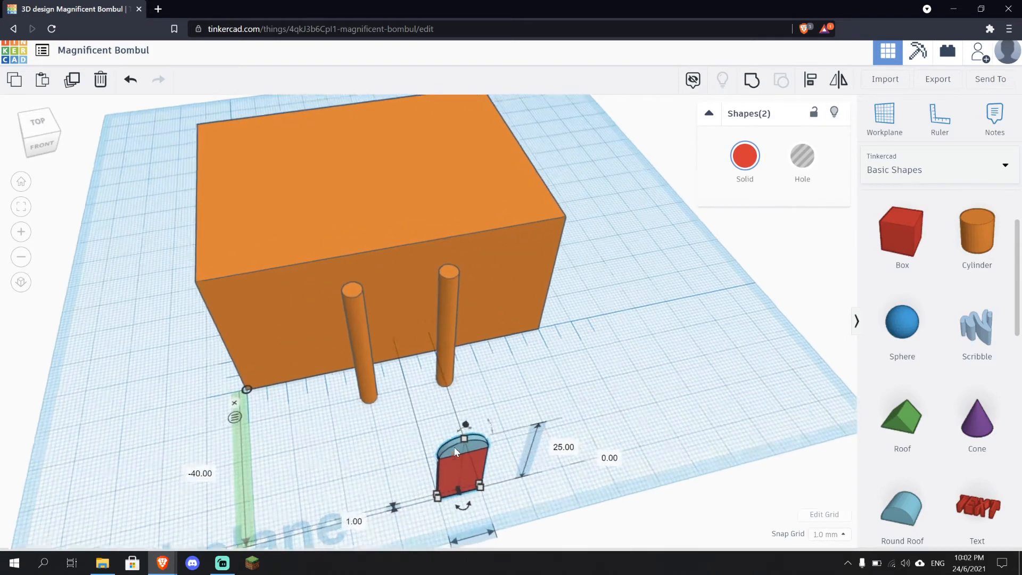
pyautogui.scroll(-3, 456, 450)
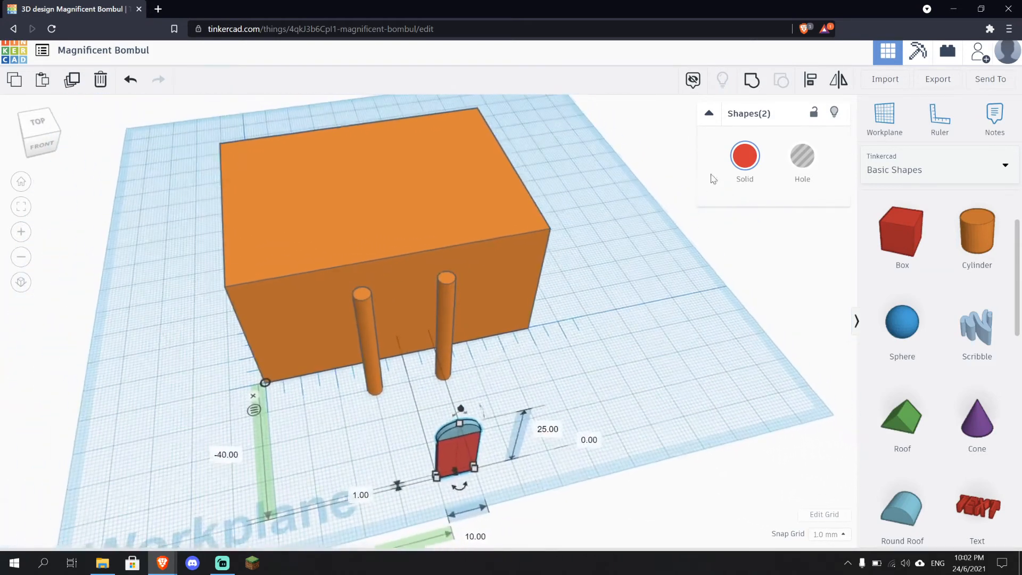
pyautogui.click(752, 80)
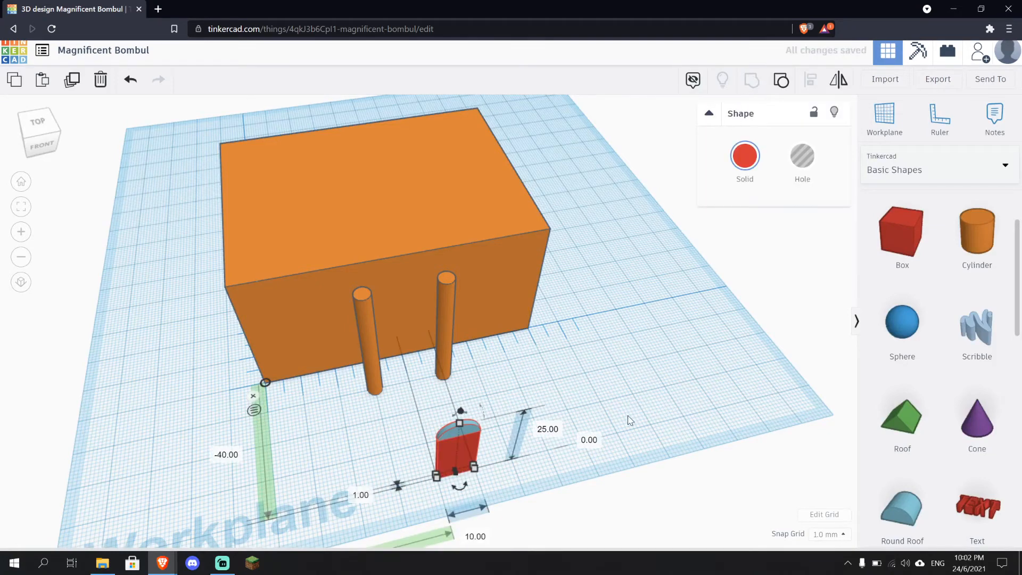
# Open the grouped shape's colour choices, then undo the grouping
pyautogui.moveTo(614, 434); pyautogui.dragTo(526, 398, button='right')
pyautogui.scroll(4, 524, 399)
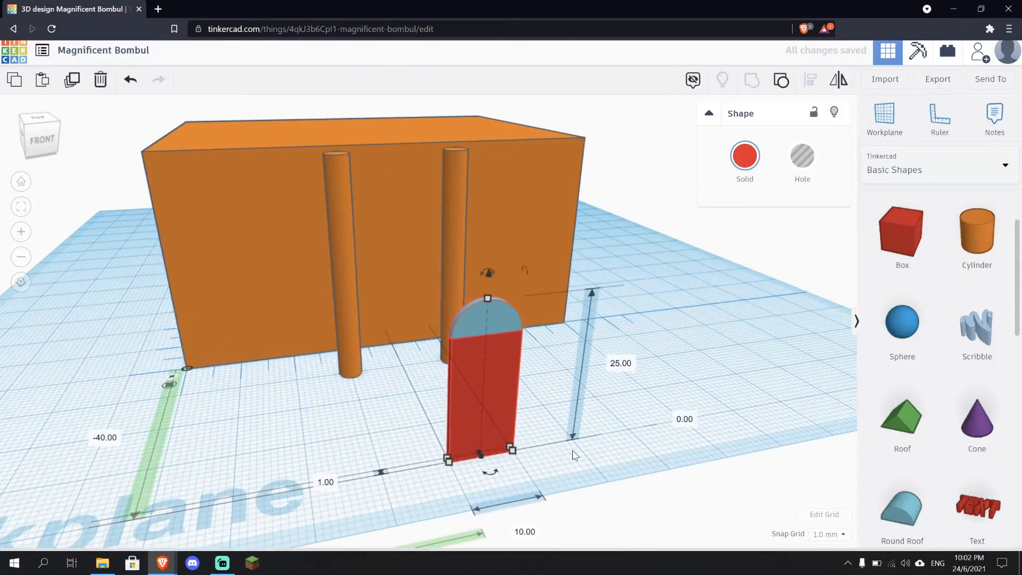
pyautogui.click(745, 156)
pyautogui.click(775, 271)
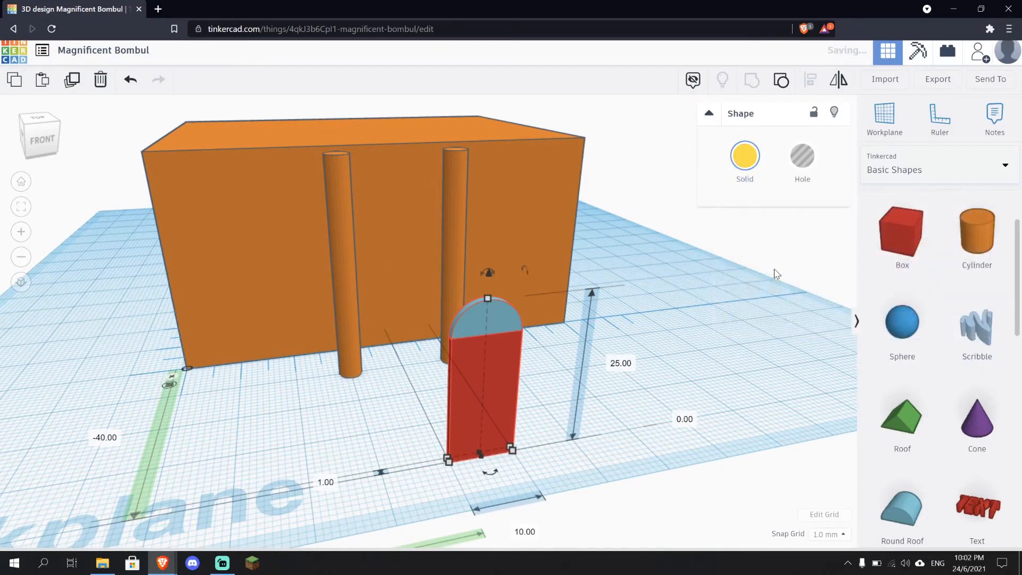
pyautogui.click(703, 432)
pyautogui.click(469, 338)
pyautogui.click(130, 80)
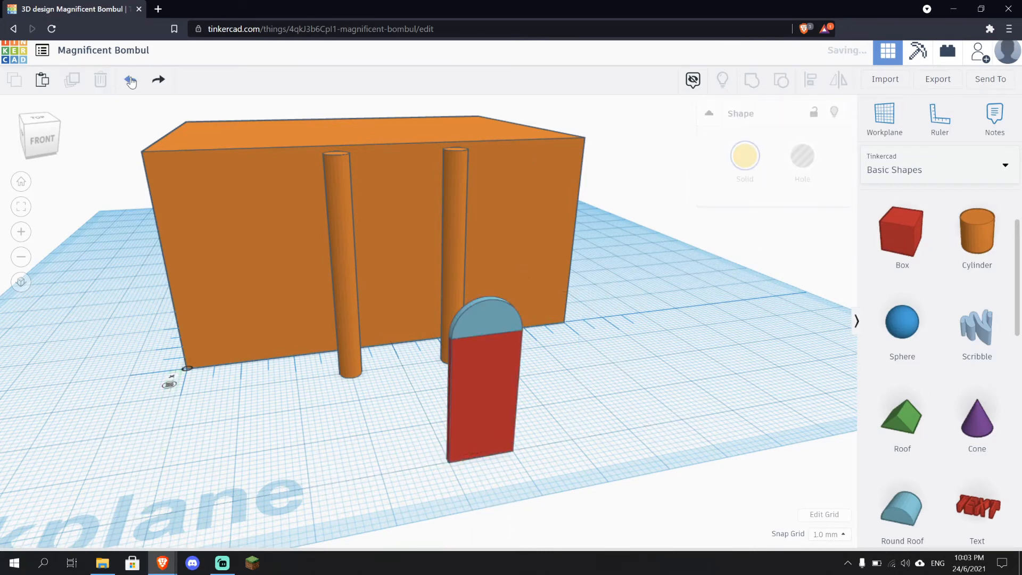
# Select the red panel and round roof and group them again
pyautogui.click(508, 408)
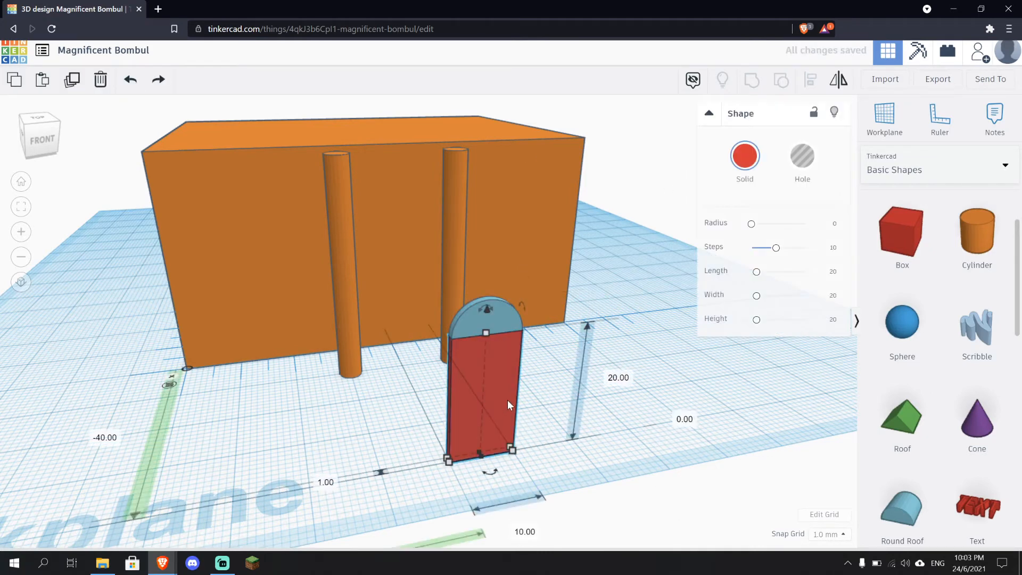
pyautogui.keyDown('shift'); pyautogui.click(512, 321); pyautogui.keyUp('shift')
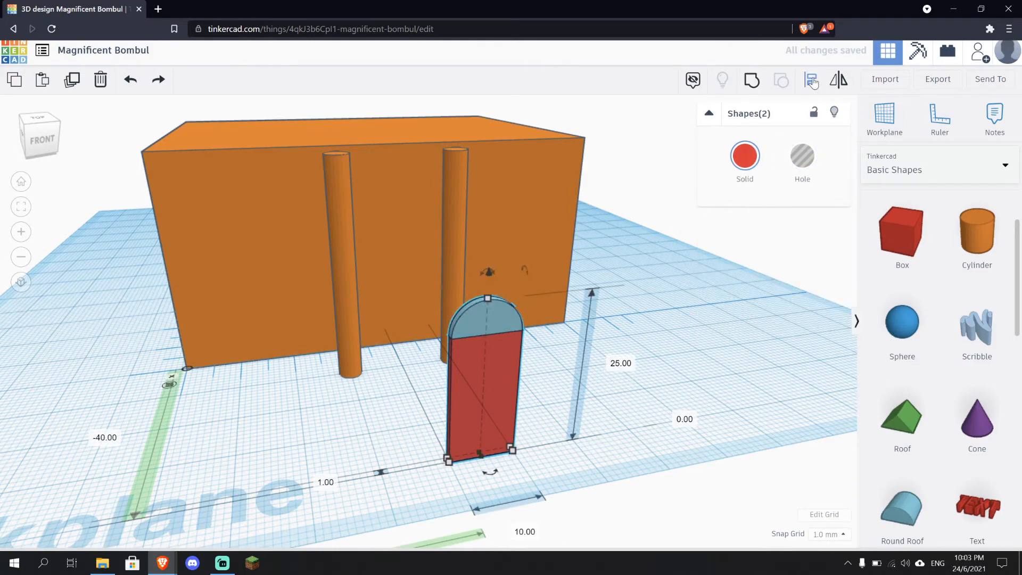
pyautogui.click(757, 87)
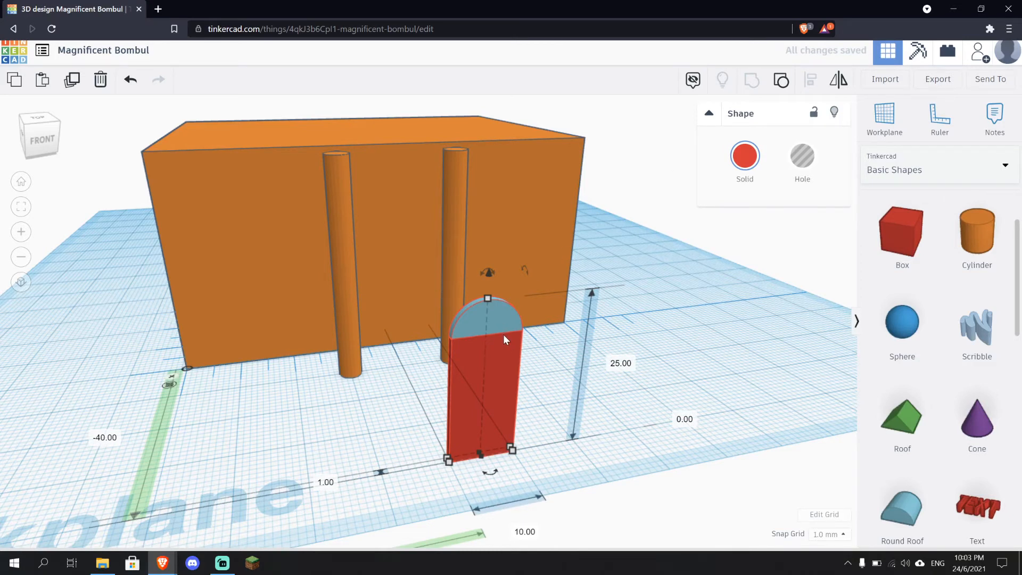
pyautogui.click(809, 354)
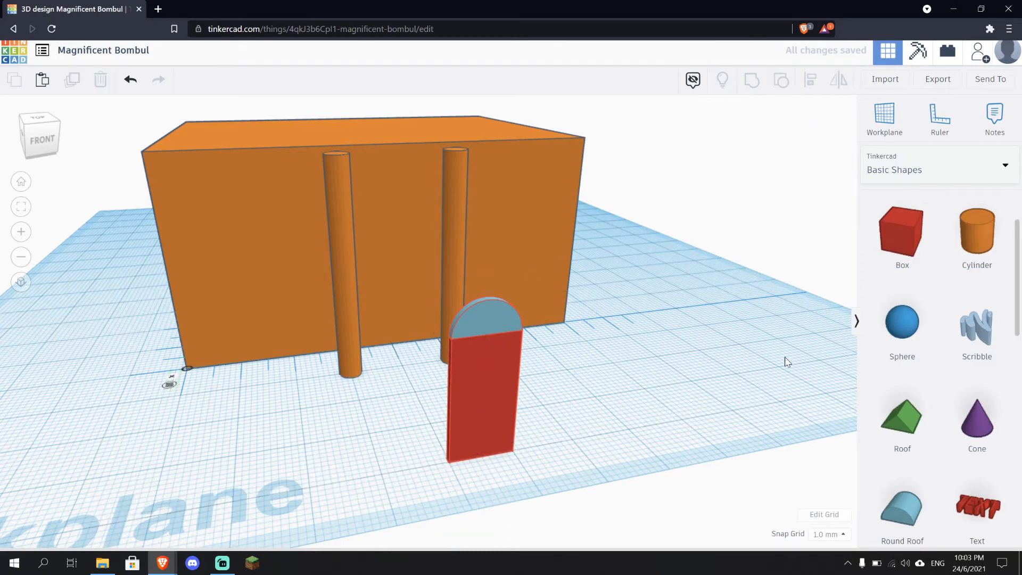
pyautogui.click(454, 367)
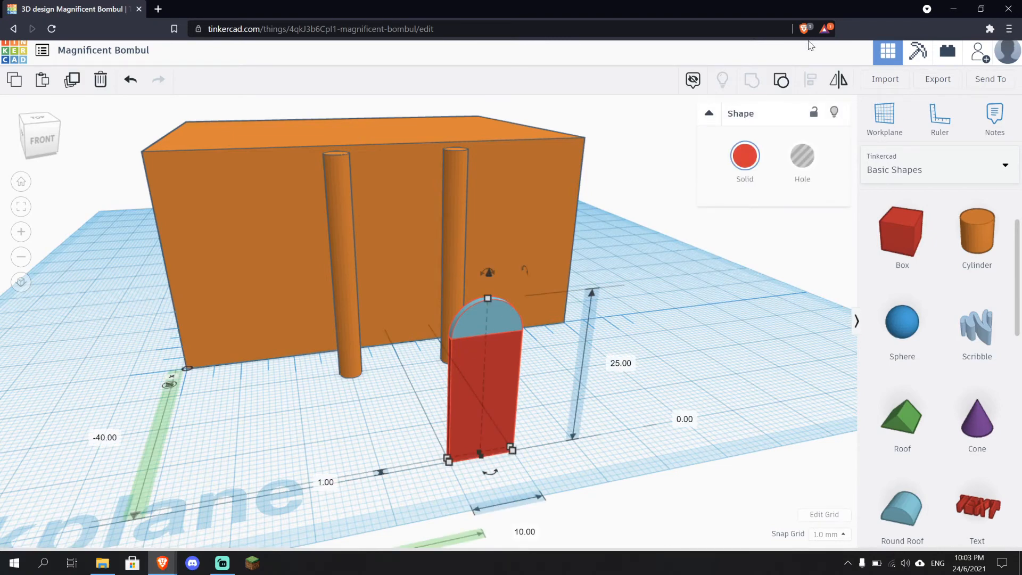
# Ungroup the door shape and try moving the panel aside, undoing the move
pyautogui.click(784, 79)
pyautogui.click(758, 369)
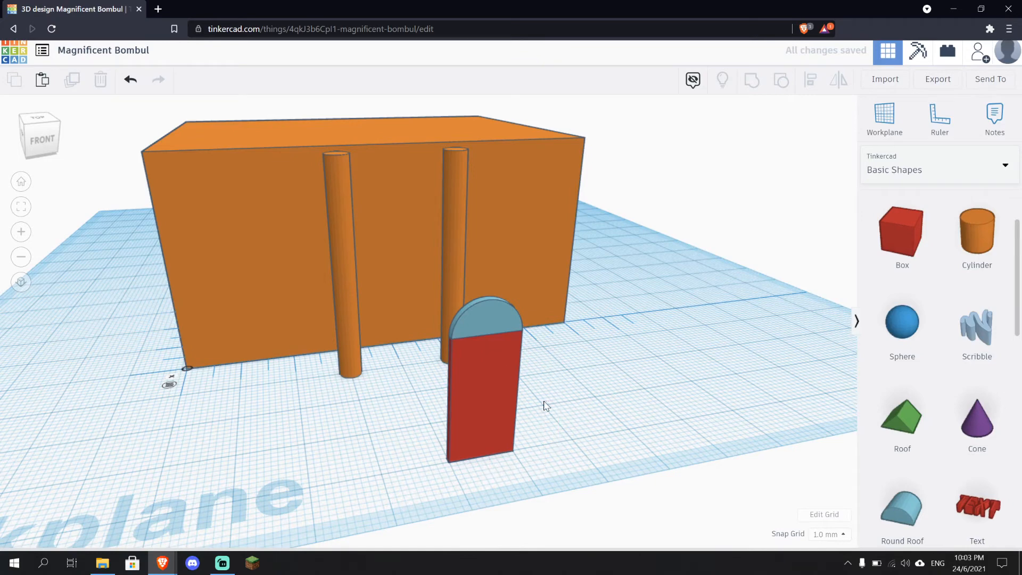
pyautogui.moveTo(545, 415); pyautogui.dragTo(549, 428, button='right')
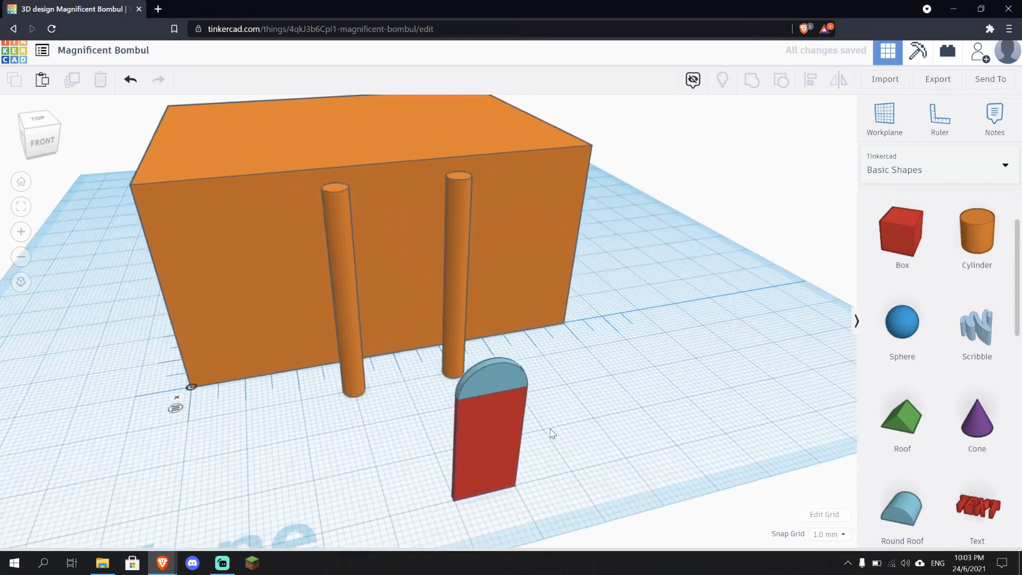
pyautogui.moveTo(493, 424); pyautogui.dragTo(575, 419)
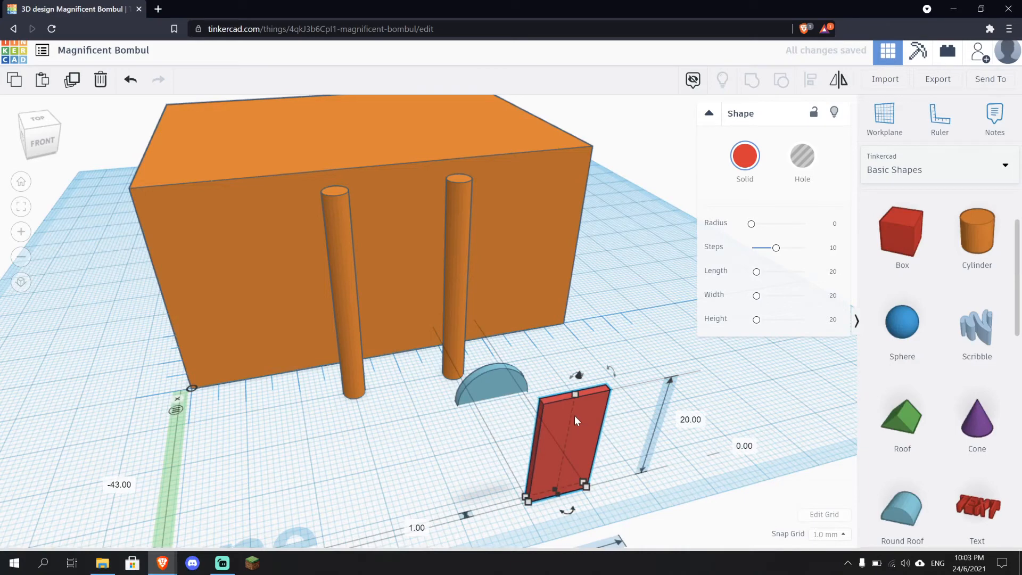
pyautogui.hotkey('ctrl', 'z')
pyautogui.click(655, 365)
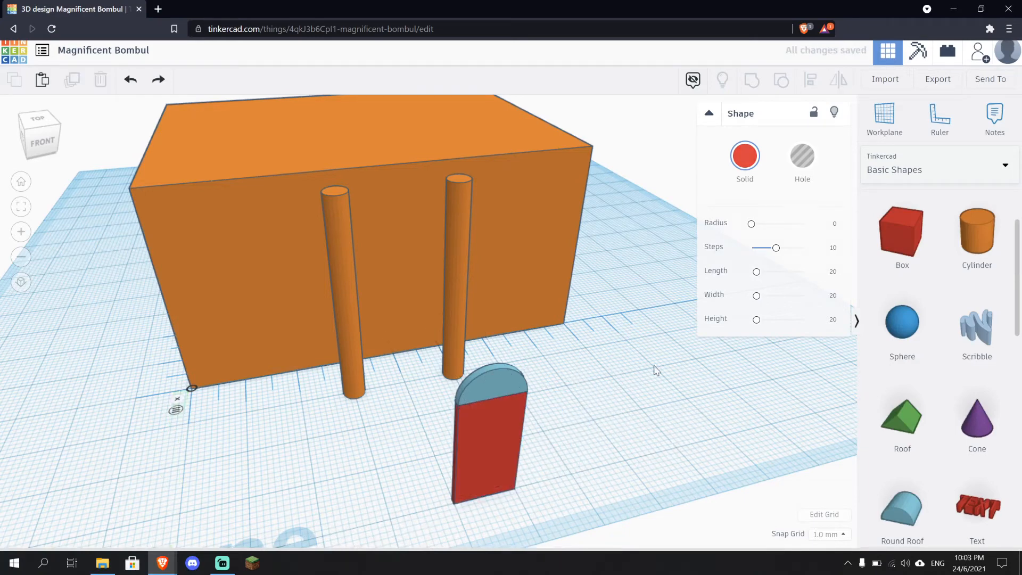
# Group the red panel and the round roof into a single red arched door shape
pyautogui.click(504, 461)
pyautogui.click(750, 82)
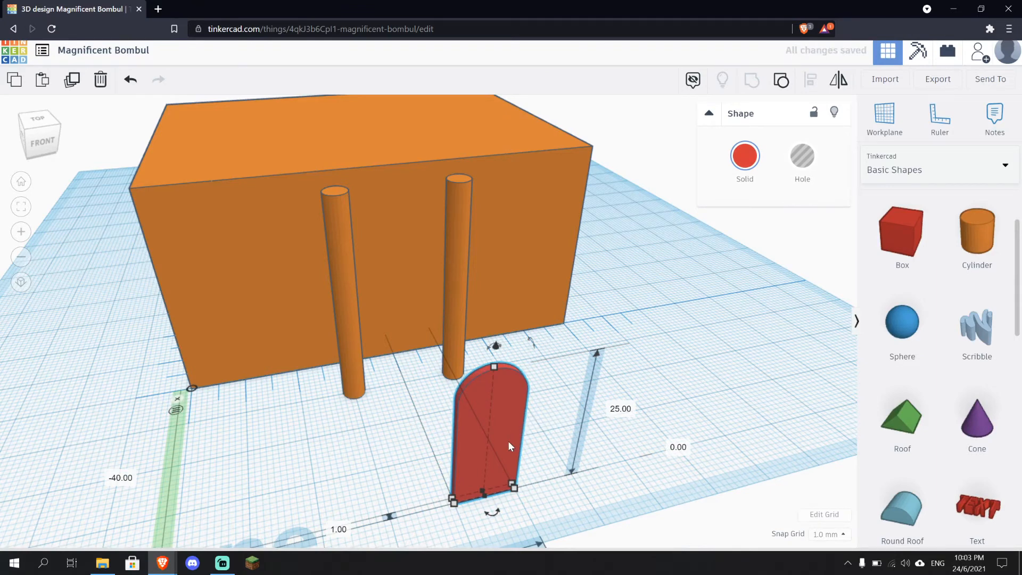
pyautogui.moveTo(508, 441)
pyautogui.mouseDown()
pyautogui.moveTo(590, 423)
pyautogui.moveTo(561, 432)
pyautogui.moveTo(513, 425)
pyautogui.mouseUp()
pyautogui.click(772, 370)
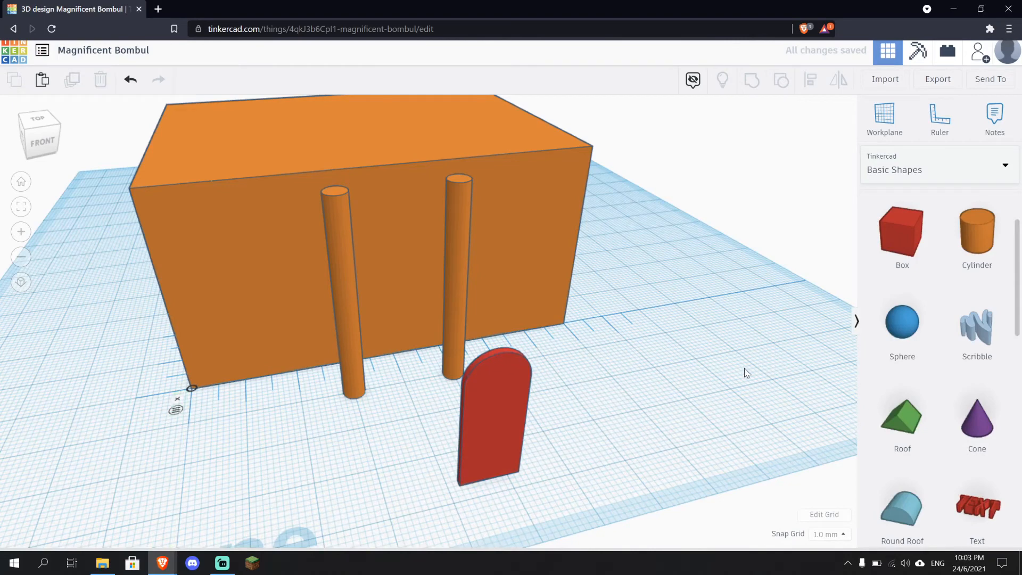
pyautogui.moveTo(744, 368)
pyautogui.mouseDown(button='right')
pyautogui.moveTo(666, 349)
pyautogui.moveTo(733, 356)
pyautogui.mouseUp(button='right')
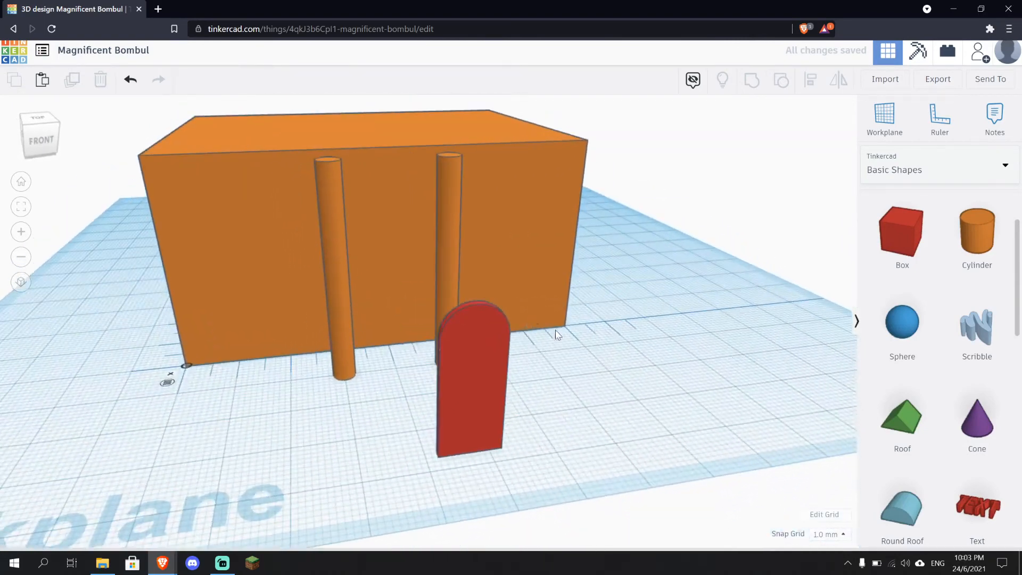
# Move the arched door in between the two cylinders and nudge it toward the box's front face
pyautogui.moveTo(636, 367); pyautogui.dragTo(571, 377, button='right')
pyautogui.moveTo(489, 395); pyautogui.dragTo(426, 340)
pyautogui.moveTo(500, 434); pyautogui.dragTo(353, 404, button='right')
pyautogui.scroll(5, 418, 377)
pyautogui.press('Up')
pyautogui.press('Up')
pyautogui.press('Up')
pyautogui.press('Up')
pyautogui.press('Up')
pyautogui.press('Up')
pyautogui.press('Up')
pyautogui.press('Up')
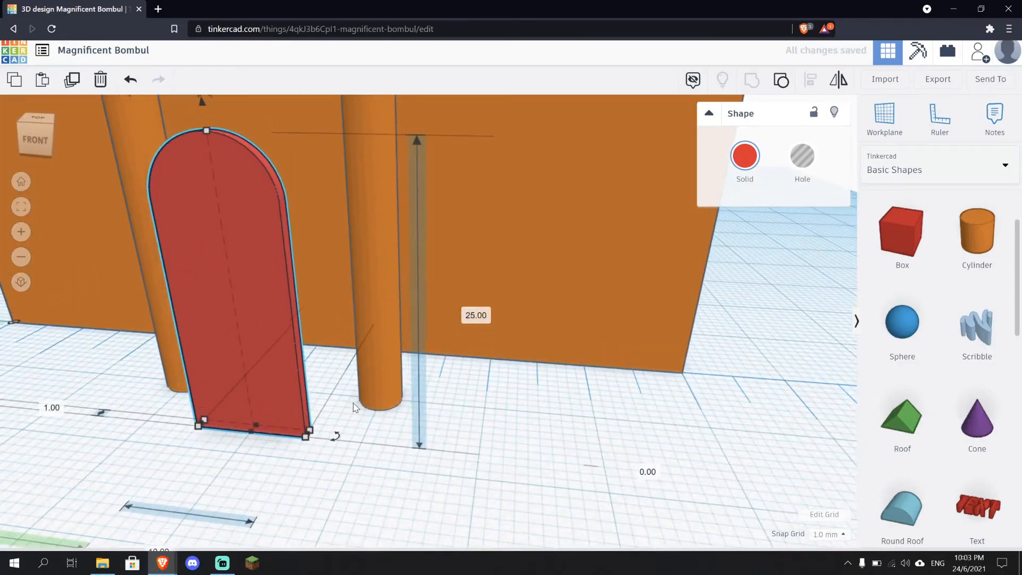
pyautogui.press('Up')
pyautogui.press('Up')
pyautogui.press('Up')
pyautogui.press('Up')
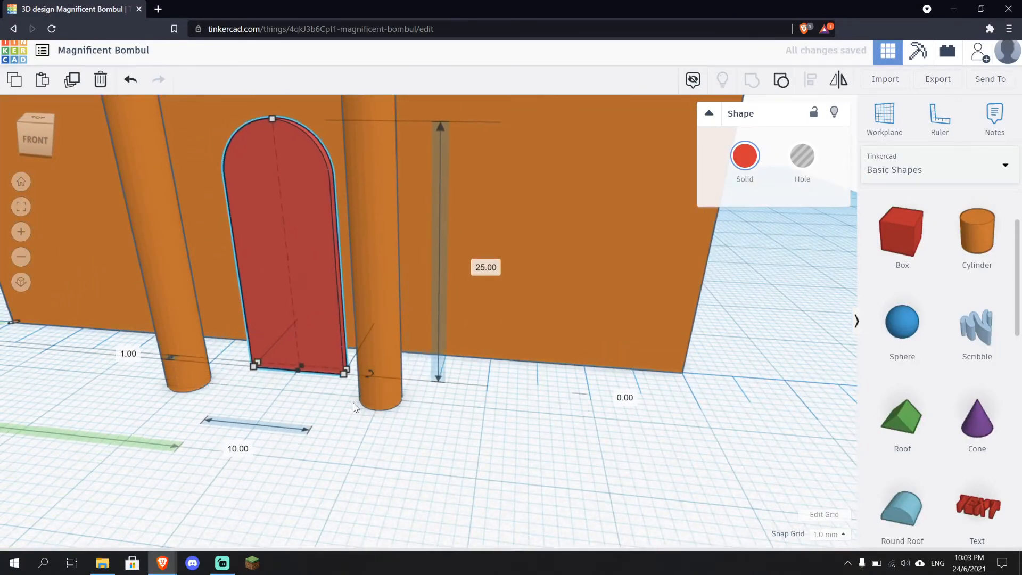
# Nudge the arched door until it sits flush against the box's front face, centred between the cylinders
pyautogui.moveTo(507, 479); pyautogui.dragTo(395, 486, button='right')
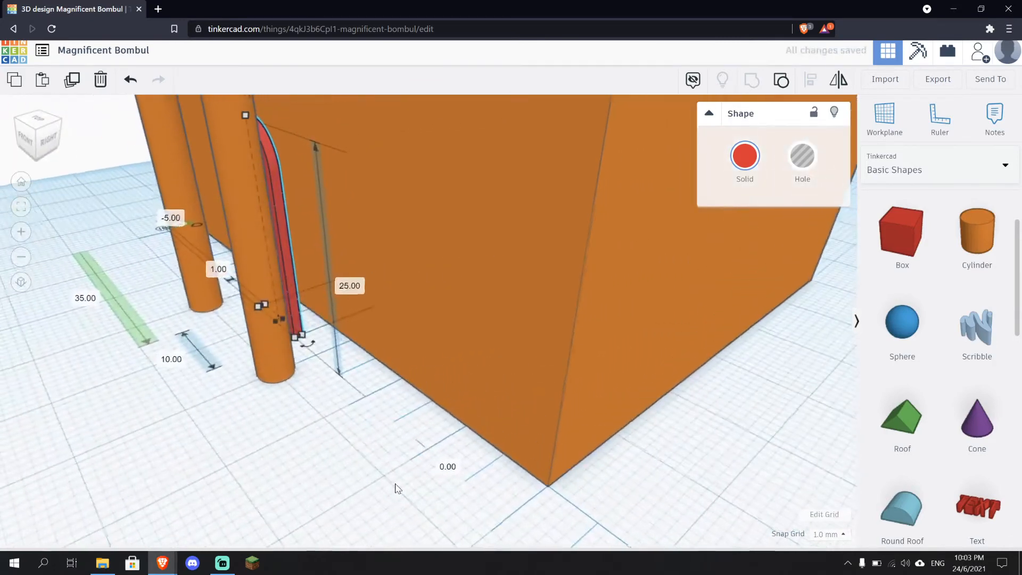
pyautogui.press('Up')
pyautogui.press('Up')
pyautogui.press('Up')
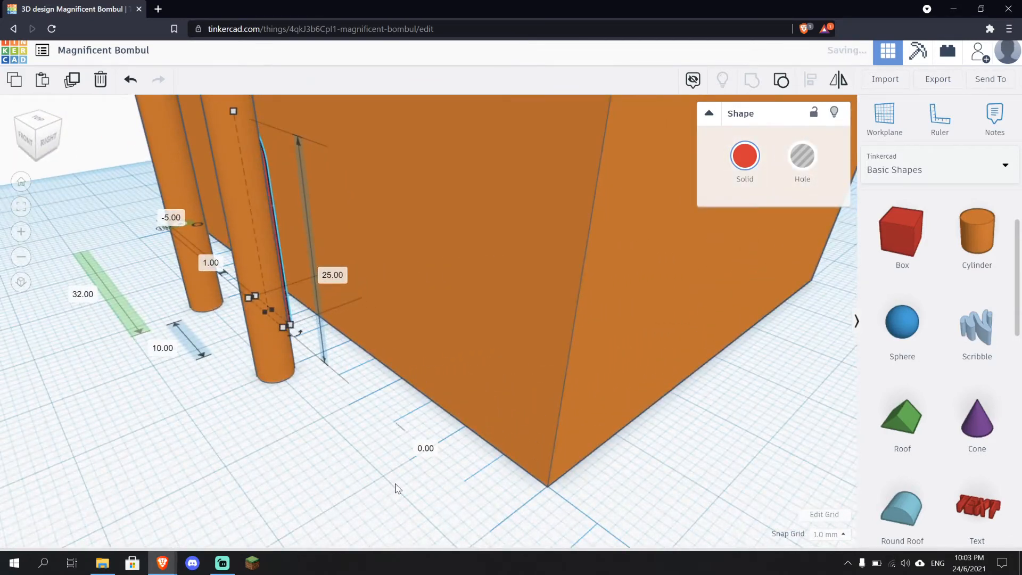
pyautogui.moveTo(396, 489); pyautogui.dragTo(595, 508, button='right')
pyautogui.press('Right')
pyautogui.press('Right')
pyautogui.press('Right')
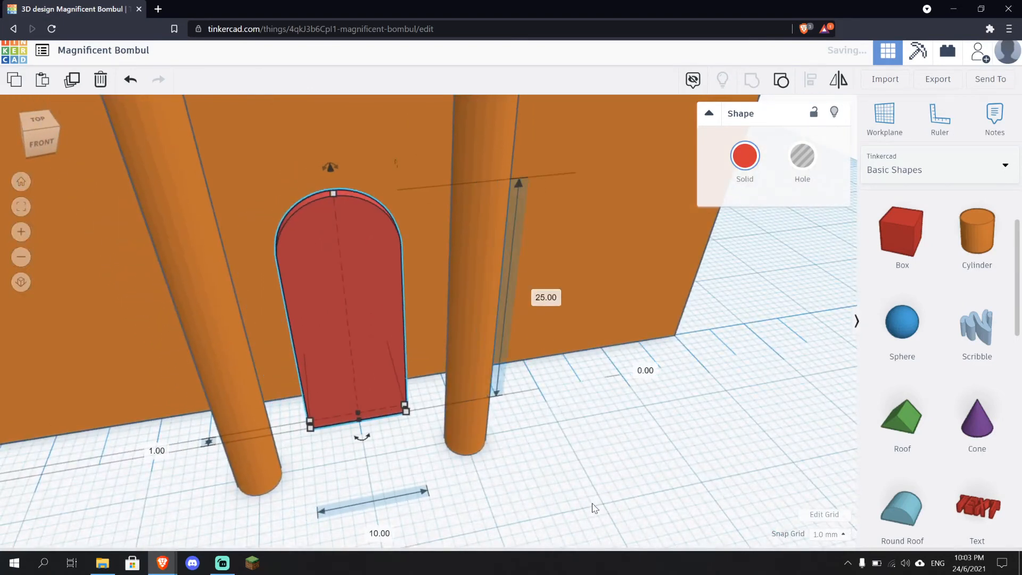
pyautogui.press('Up')
pyautogui.press('Up')
pyautogui.press('Up')
pyautogui.press('Up')
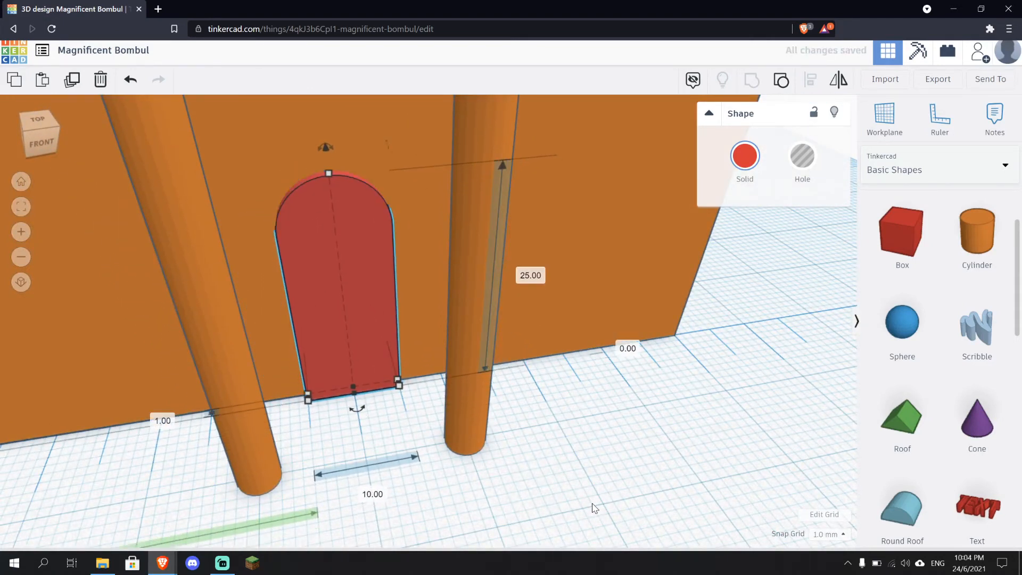
pyautogui.press('Up')
pyautogui.press('Down')
# Colour the arched door dark grey
pyautogui.click(662, 476)
pyautogui.moveTo(662, 476); pyautogui.dragTo(685, 458, button='right')
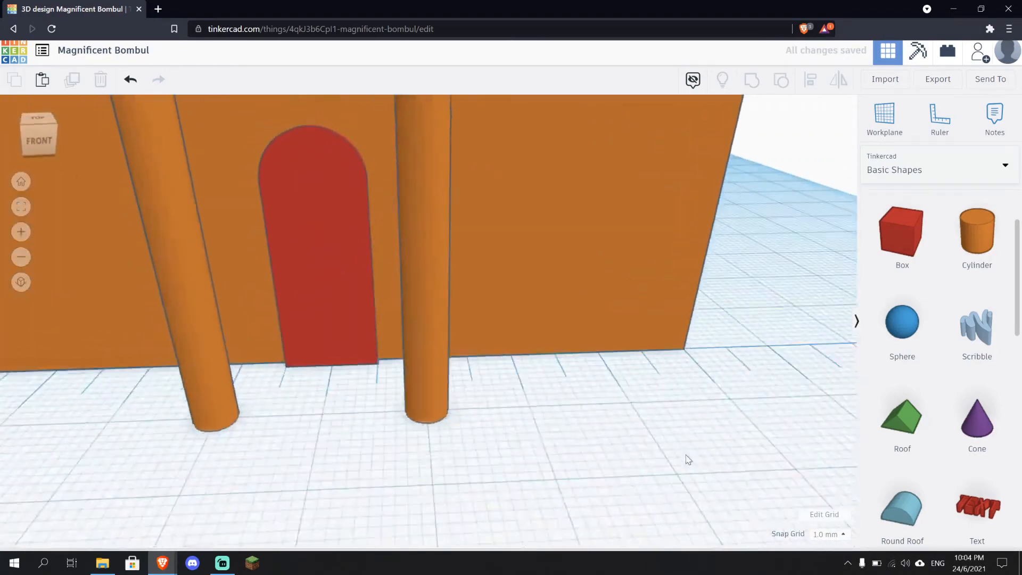
pyautogui.click(359, 246)
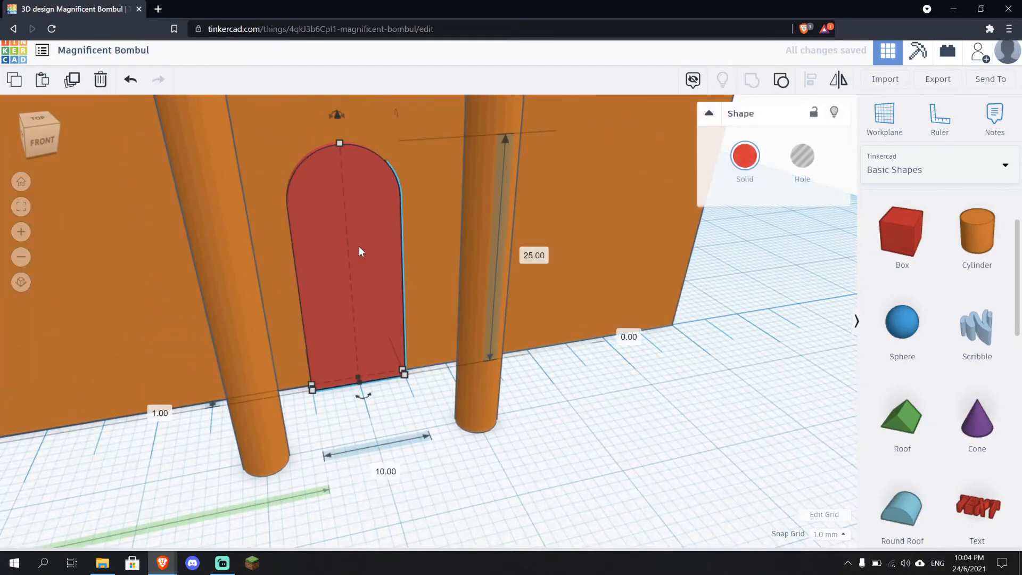
pyautogui.click(738, 152)
pyautogui.click(987, 265)
pyautogui.click(678, 370)
pyautogui.scroll(-3, 678, 370)
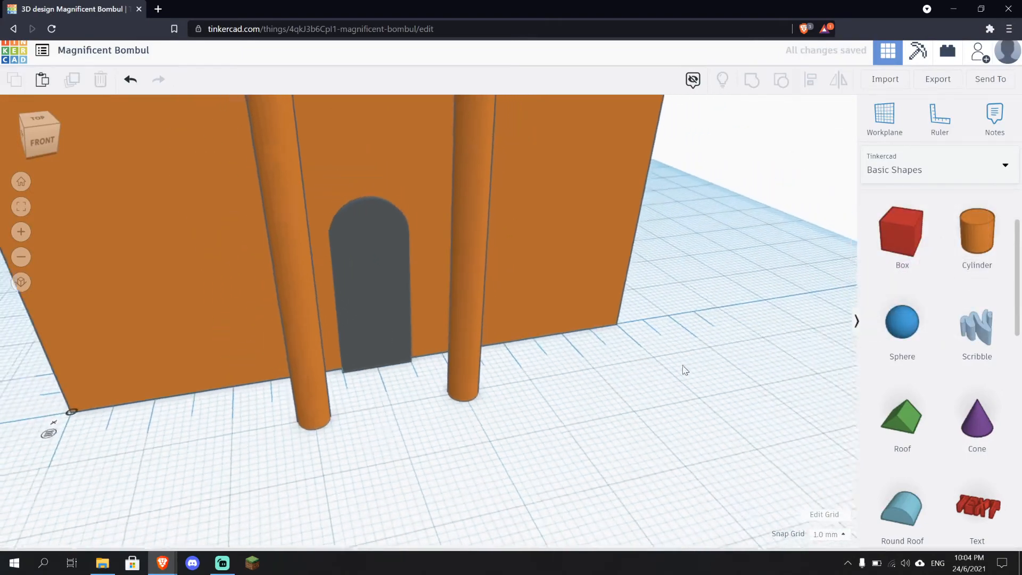
# Colour both thin cylinders yellow
pyautogui.moveTo(682, 369); pyautogui.dragTo(452, 295, button='right')
pyautogui.click(451, 295)
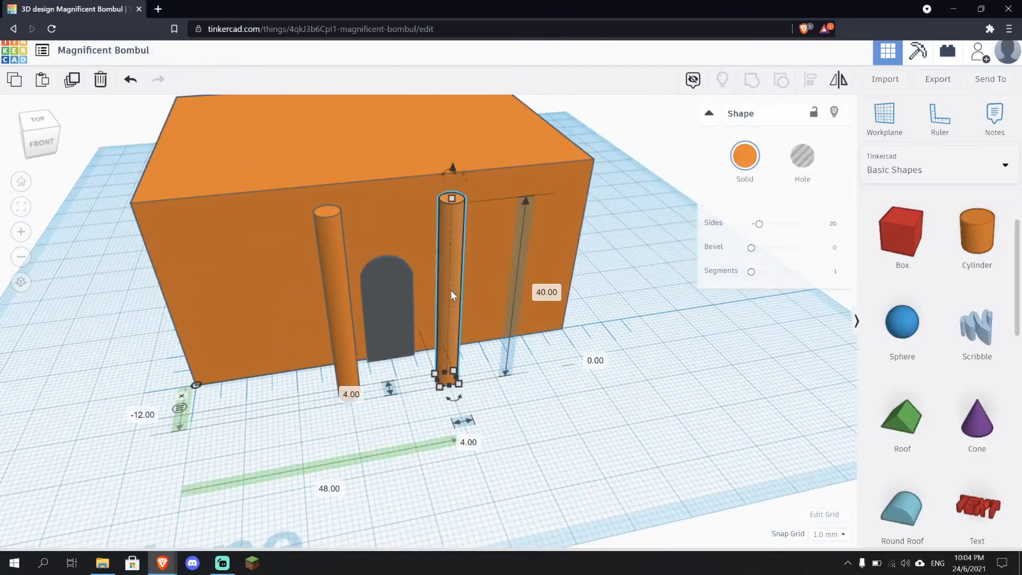
pyautogui.click(745, 155)
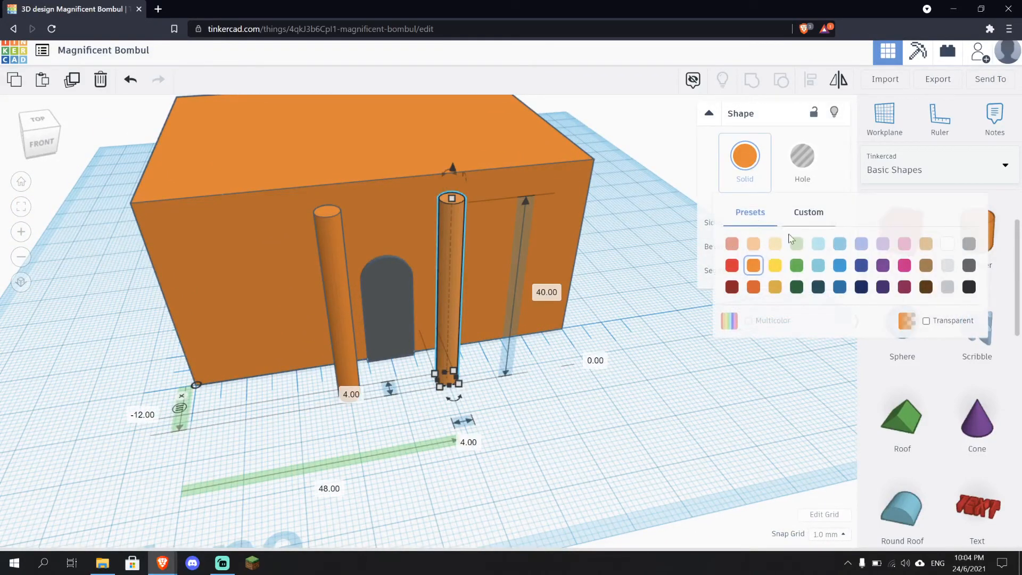
pyautogui.click(775, 268)
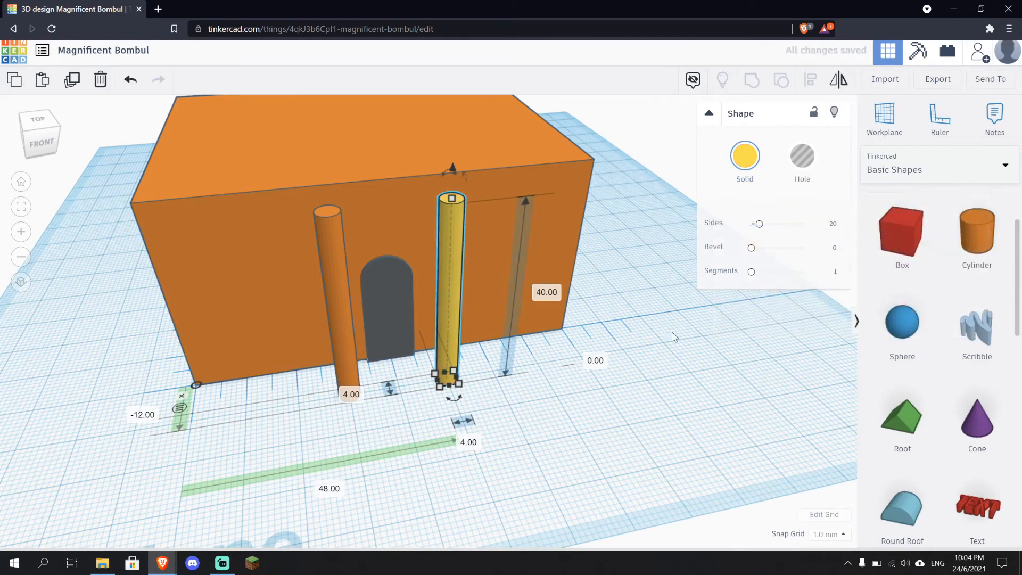
pyautogui.click(332, 280)
pyautogui.click(745, 155)
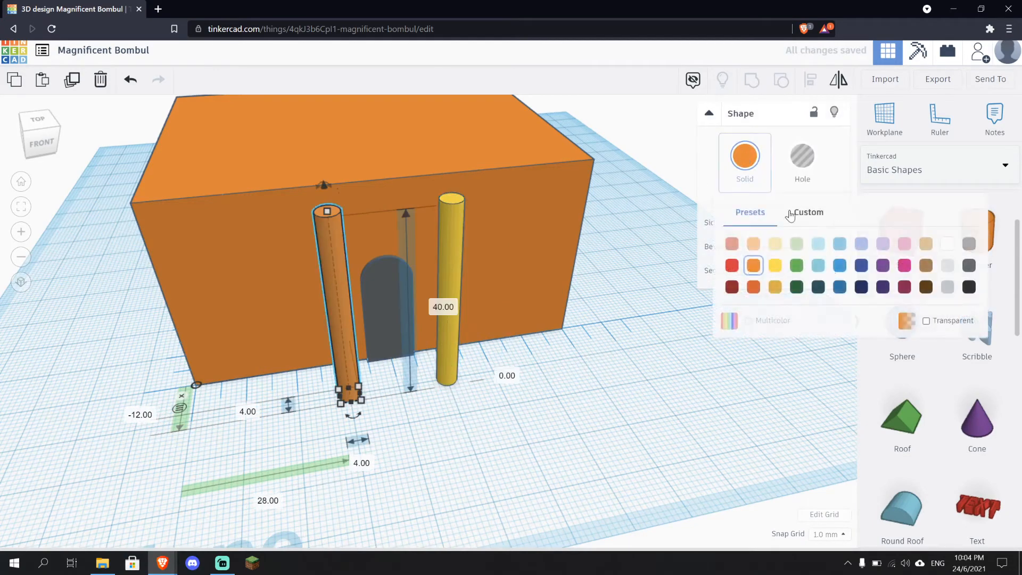
pyautogui.click(775, 267)
# Add a Roof shape to the workplane beside the box
pyautogui.click(660, 347)
pyautogui.moveTo(659, 346); pyautogui.dragTo(606, 347, button='right')
pyautogui.scroll(-4, 635, 331)
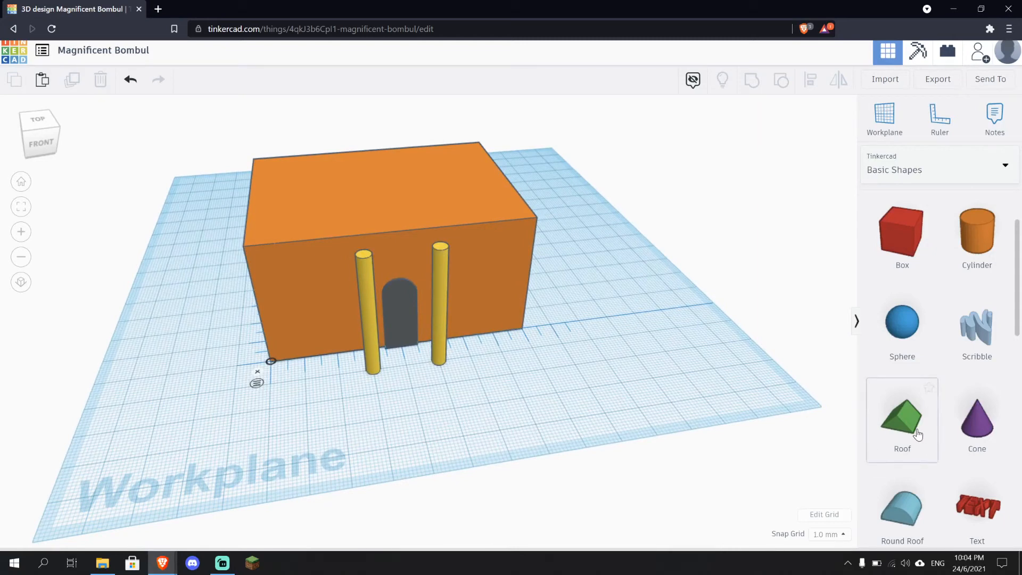
pyautogui.scroll(-2, 915, 434)
pyautogui.scroll(-3, 513, 343)
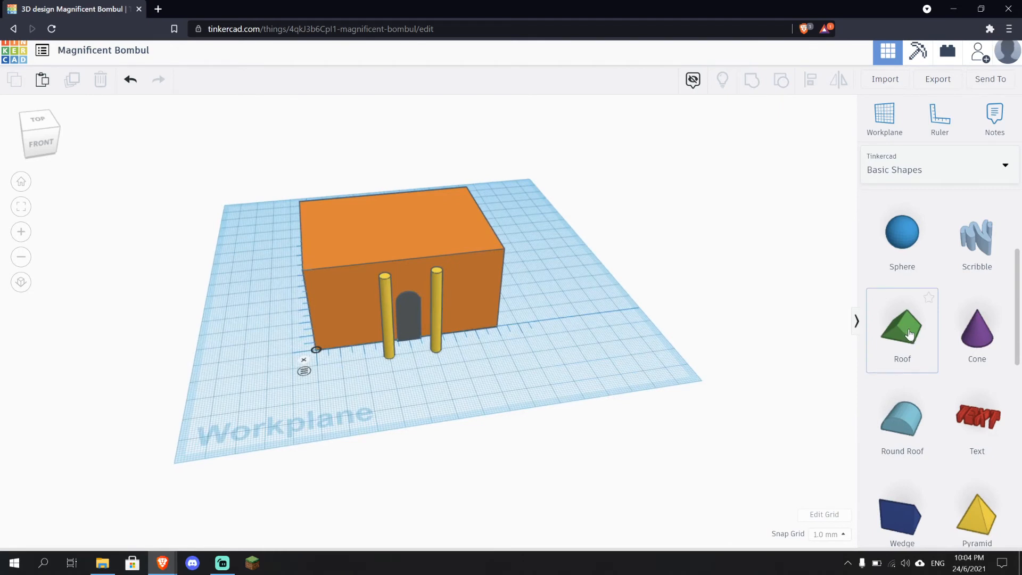
pyautogui.moveTo(909, 333); pyautogui.dragTo(447, 206)
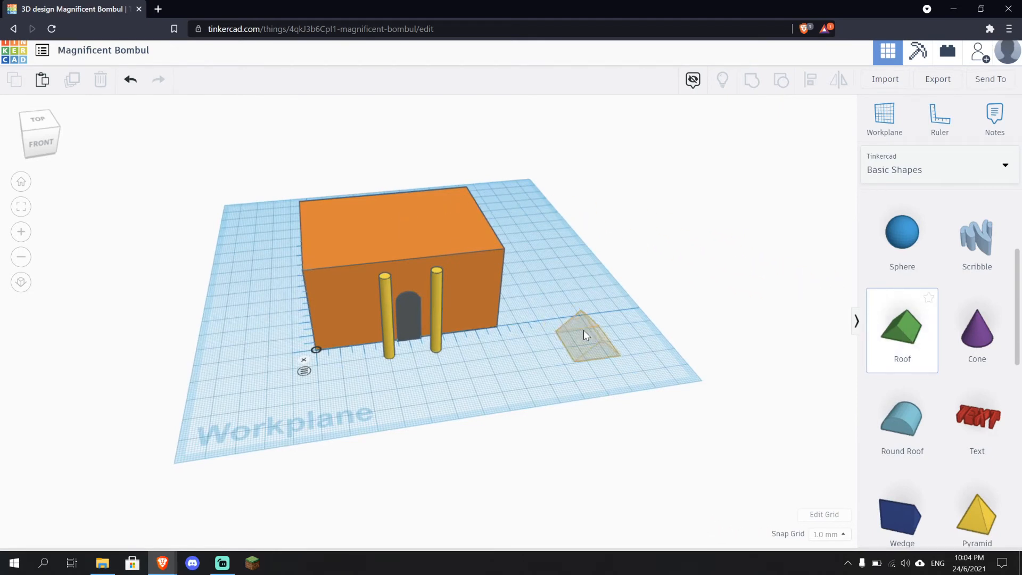
pyautogui.moveTo(584, 330); pyautogui.dragTo(564, 317)
pyautogui.scroll(3, 629, 377)
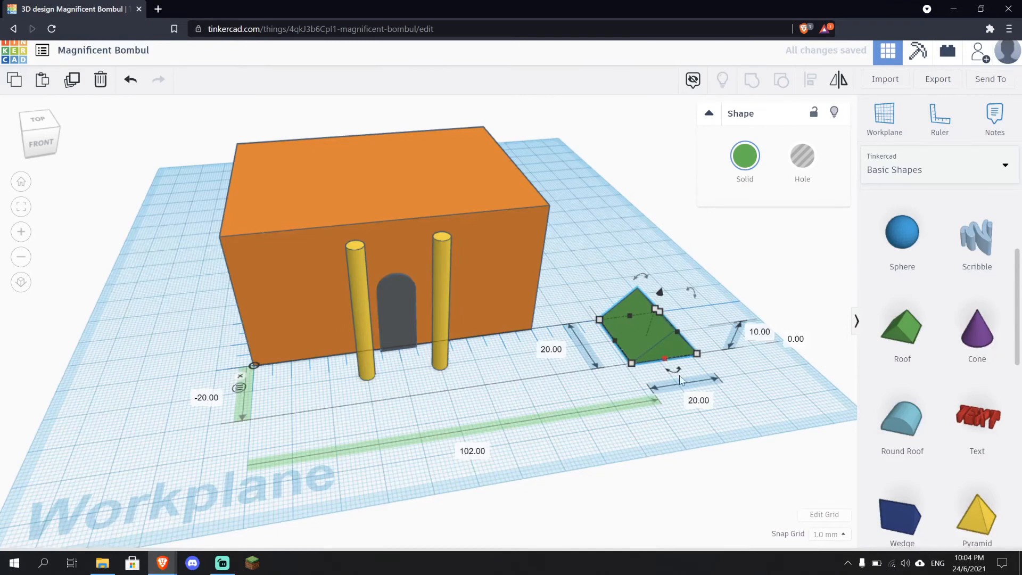
pyautogui.moveTo(643, 346); pyautogui.dragTo(672, 336, button='right')
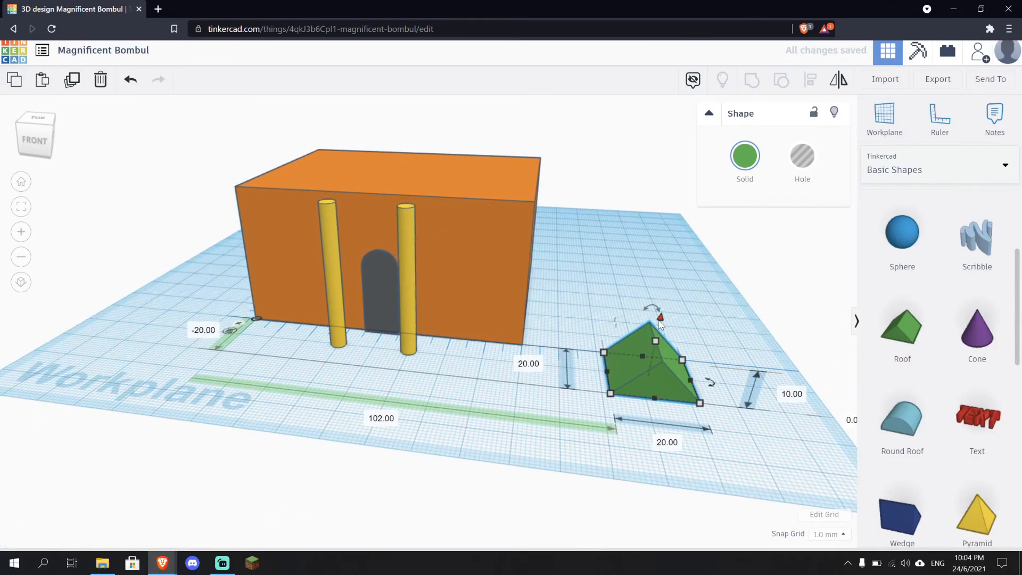
# Raise the roof shape to an elevation of 40 mm
pyautogui.moveTo(660, 318); pyautogui.dragTo(659, 170)
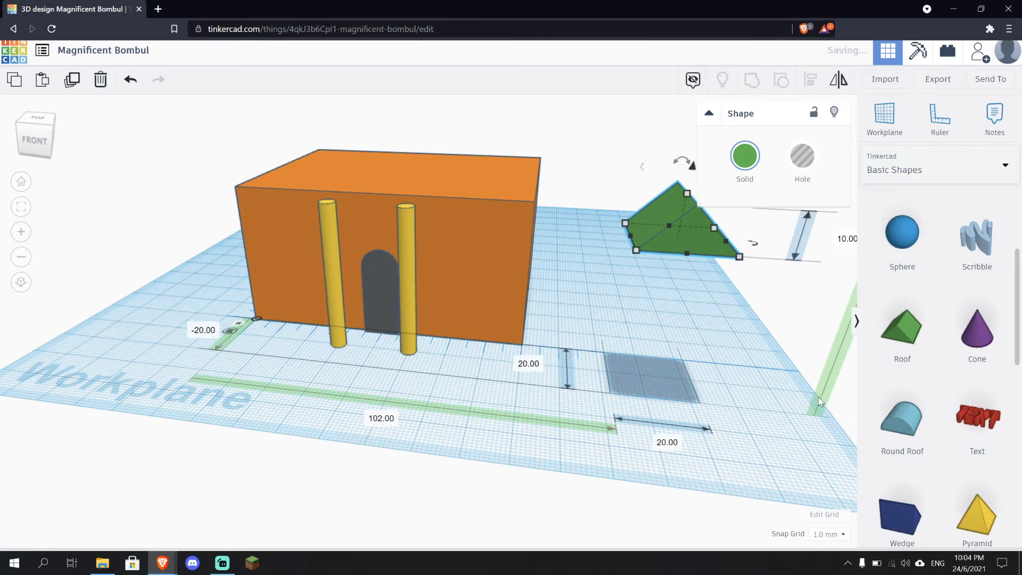
pyautogui.moveTo(708, 341); pyautogui.dragTo(704, 409, button='right')
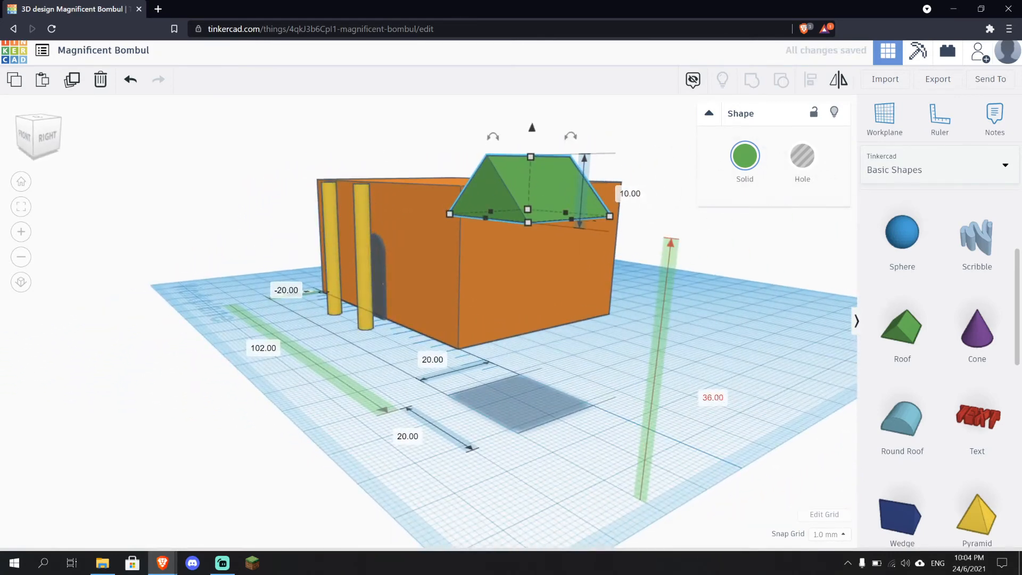
pyautogui.click(712, 401)
pyautogui.write('40')
pyautogui.press('Return')
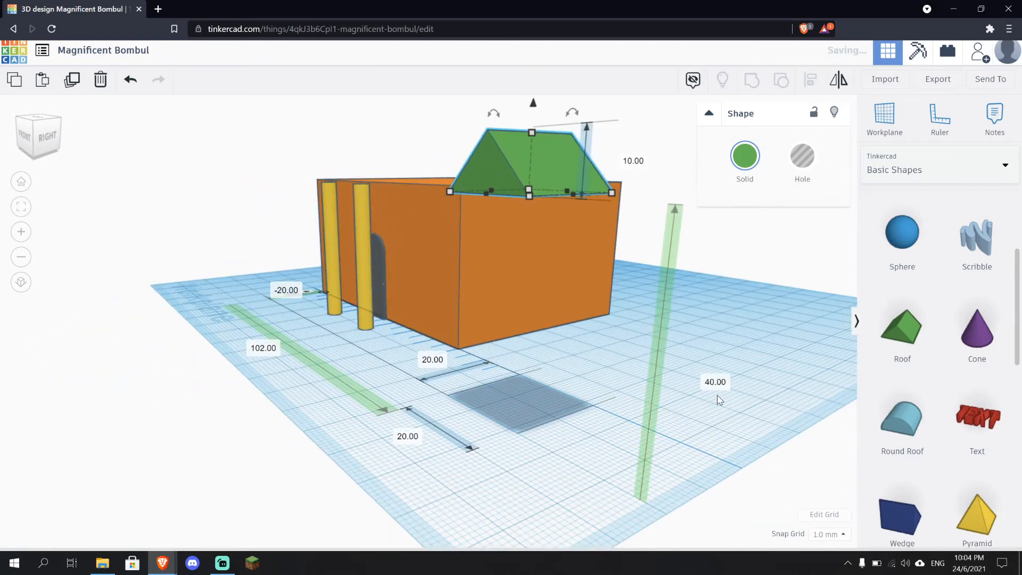
# Move the roof shape onto the top of the box and stretch it across the box
pyautogui.scroll(-3, 386, 379)
pyautogui.moveTo(386, 380); pyautogui.dragTo(578, 300, button='right')
pyautogui.moveTo(416, 244); pyautogui.dragTo(341, 215)
pyautogui.moveTo(271, 239); pyautogui.dragTo(396, 338, button='right')
pyautogui.moveTo(394, 334); pyautogui.dragTo(391, 334)
pyautogui.moveTo(634, 395); pyautogui.dragTo(283, 187, button='right')
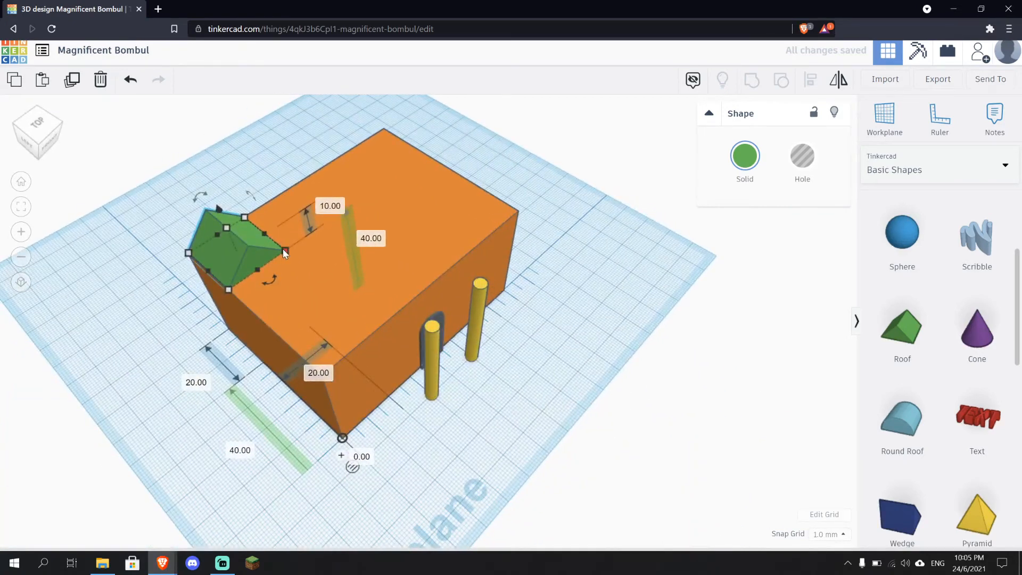
pyautogui.moveTo(285, 251); pyautogui.dragTo(518, 211)
# Resize the roof to cover the whole box top at 80 by 60 mm with a height of 20 mm
pyautogui.moveTo(632, 274); pyautogui.dragTo(378, 215, button='right')
pyautogui.moveTo(372, 200); pyautogui.dragTo(424, 198, button='right')
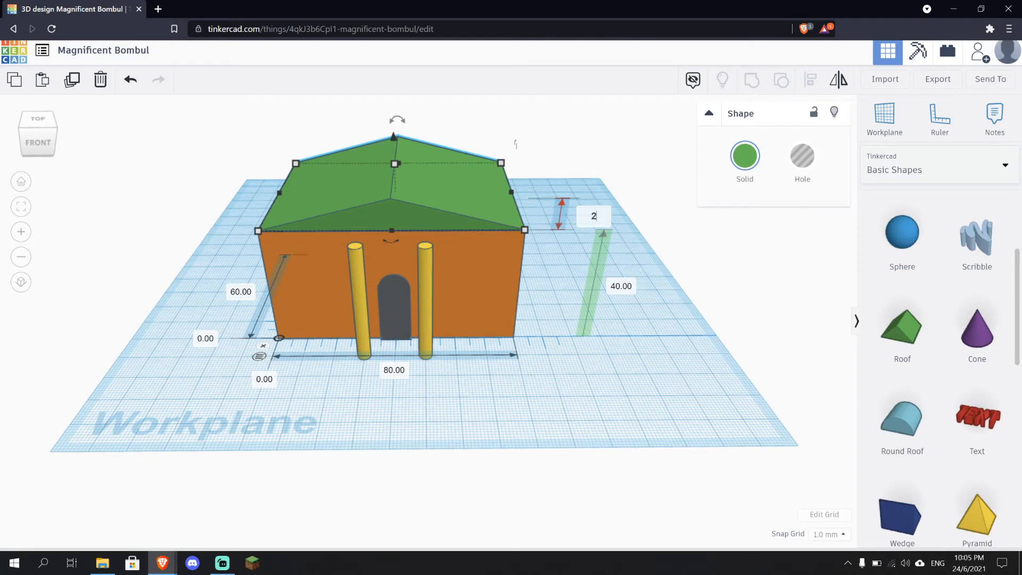
pyautogui.press('Return')
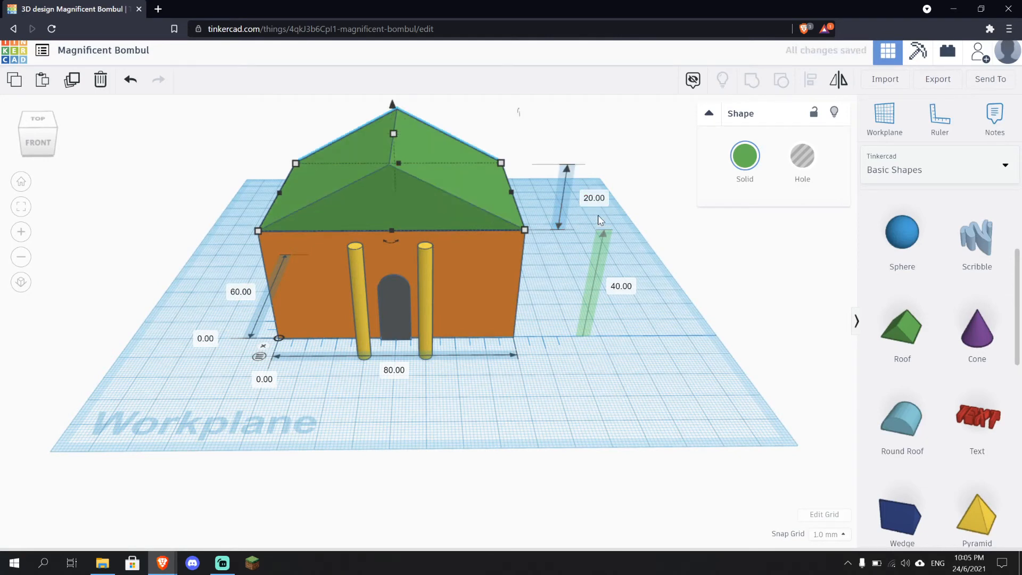
# Colour the roof dark brown
pyautogui.click(693, 361)
pyautogui.moveTo(659, 371); pyautogui.dragTo(573, 346, button='right')
pyautogui.click(444, 153)
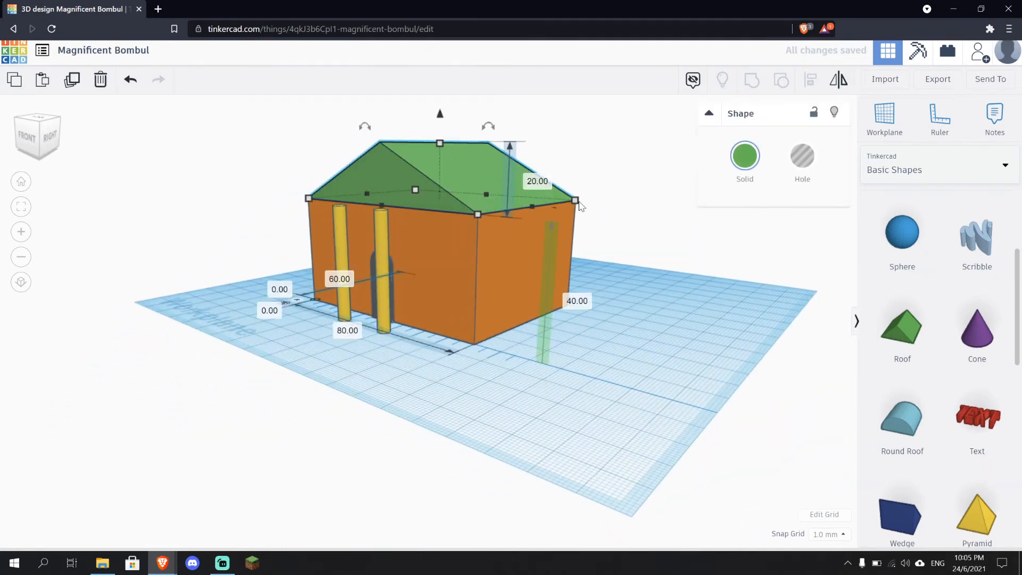
pyautogui.click(745, 157)
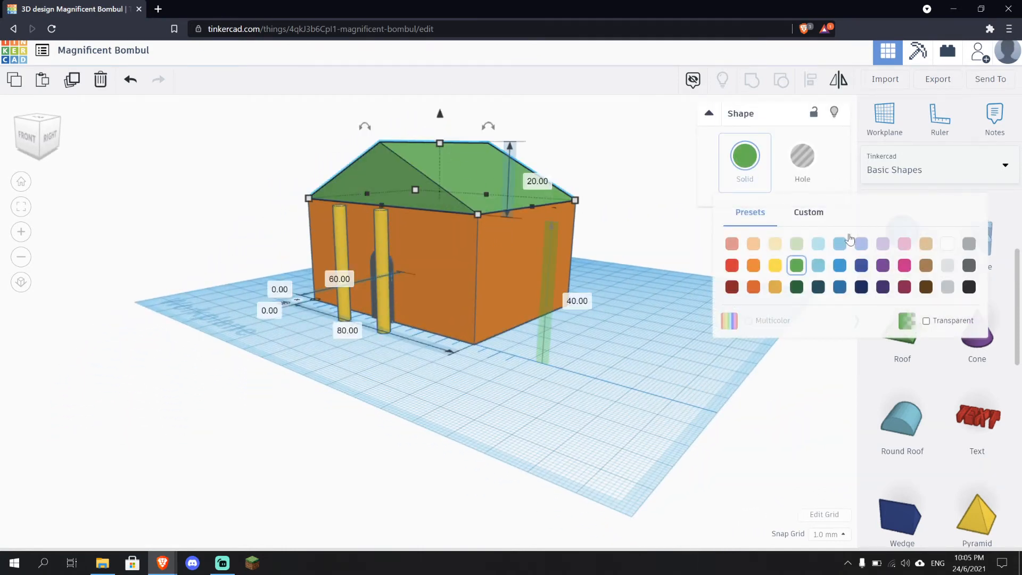
pyautogui.click(927, 287)
pyautogui.click(690, 286)
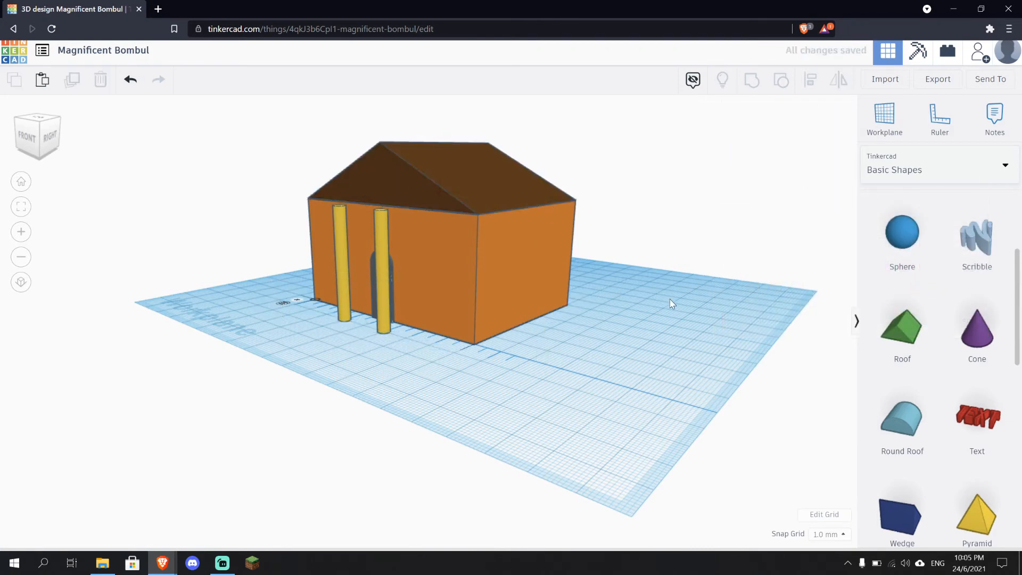
# Add a Pyramid shape in front of the box and raise it to an elevation of 40 mm
pyautogui.moveTo(669, 299); pyautogui.dragTo(313, 230, button='right')
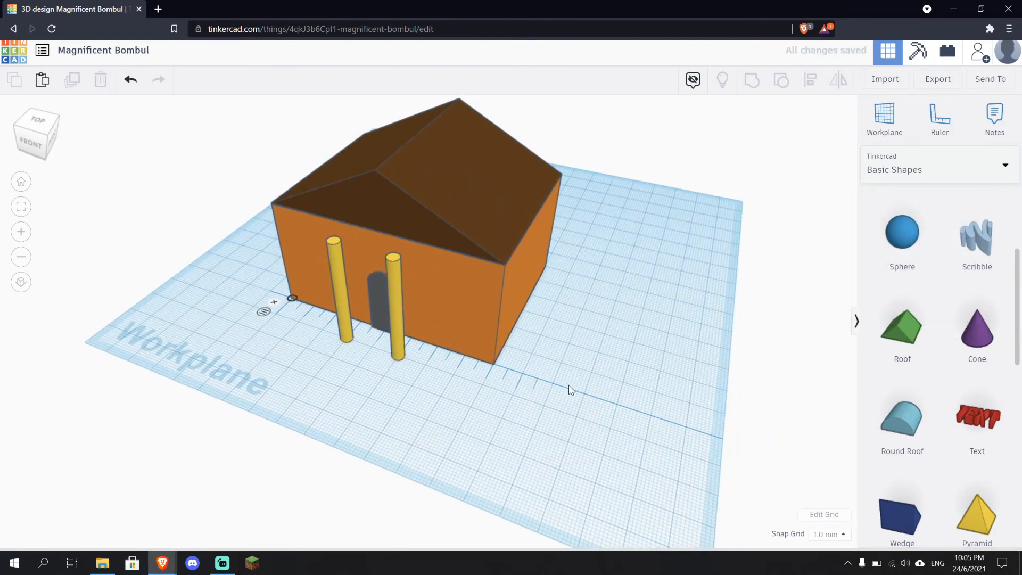
pyautogui.moveTo(569, 390); pyautogui.dragTo(696, 376, button='right')
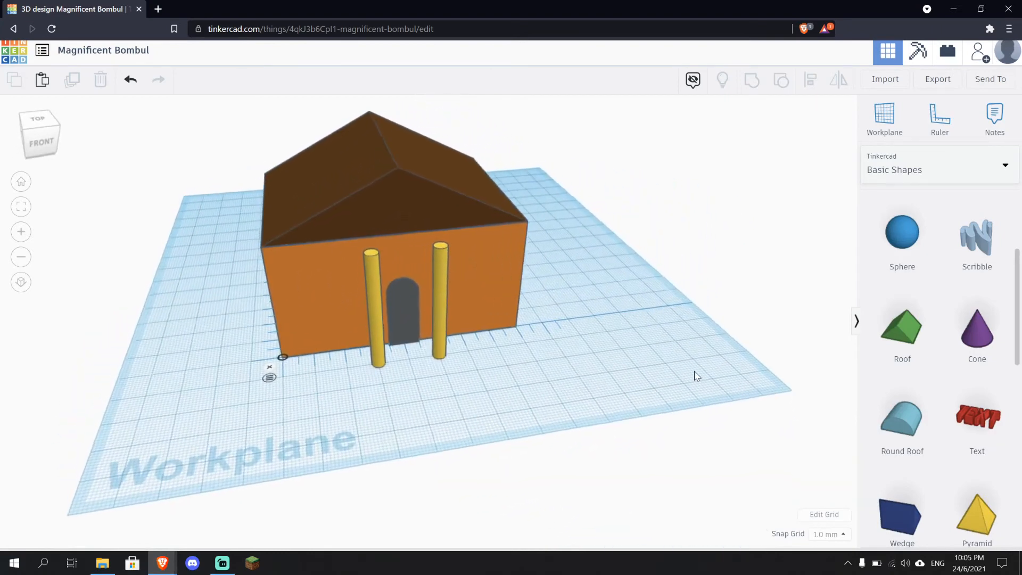
pyautogui.scroll(-3, 977, 421)
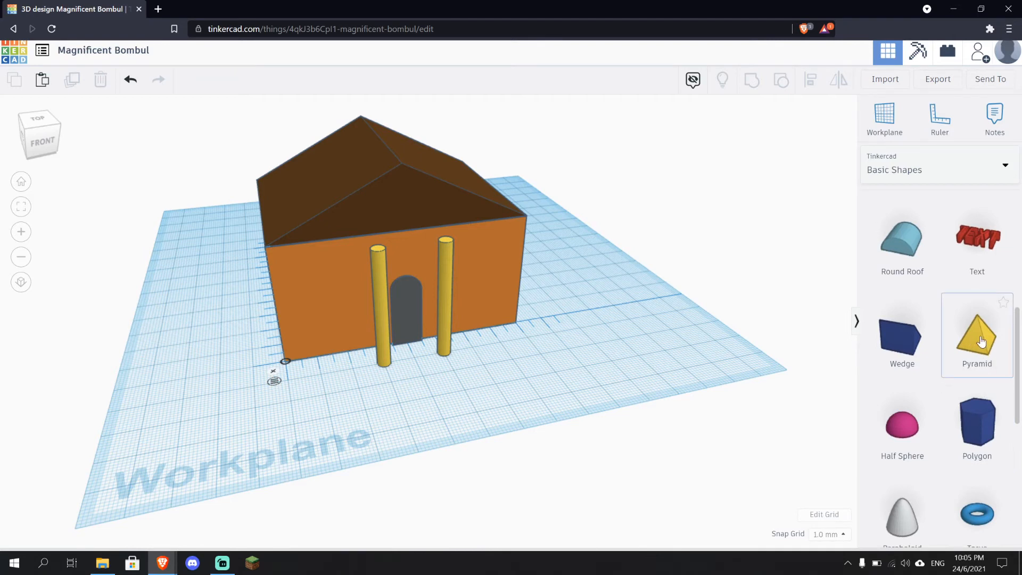
pyautogui.moveTo(981, 341); pyautogui.dragTo(504, 364)
pyautogui.moveTo(640, 376); pyautogui.dragTo(529, 387, button='right')
pyautogui.scroll(3, 542, 406)
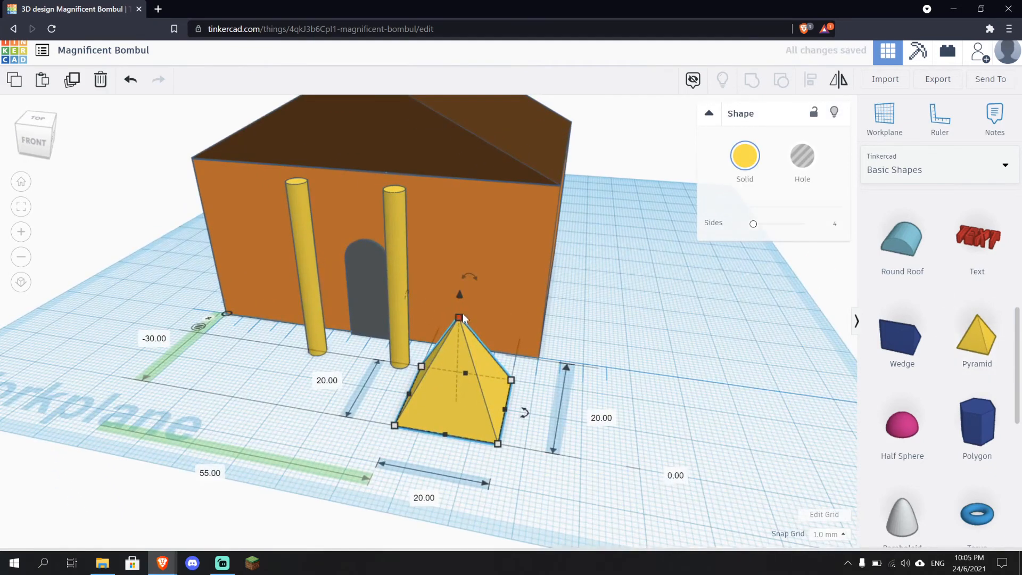
pyautogui.moveTo(461, 300); pyautogui.dragTo(464, 158)
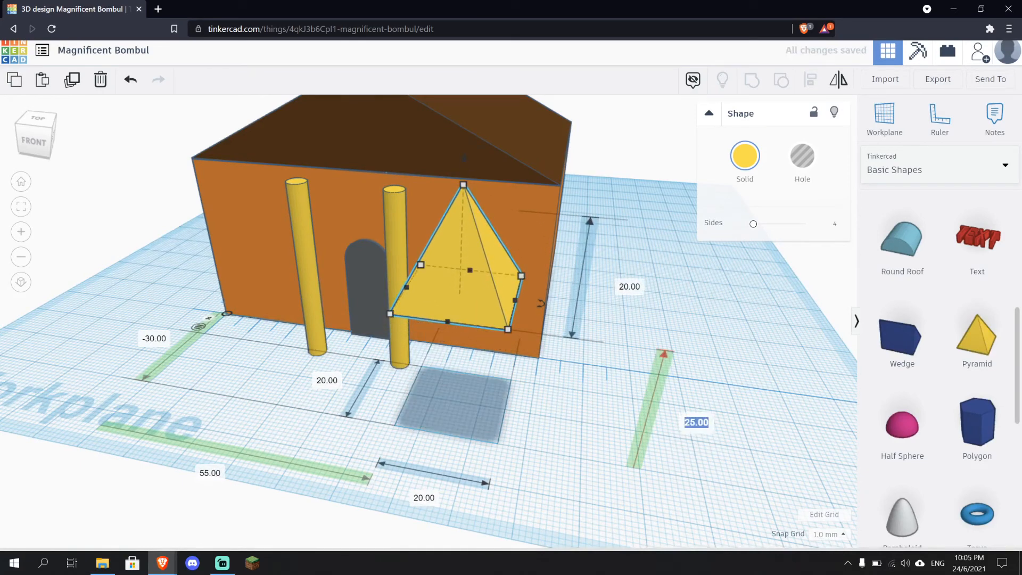
pyautogui.press('Return')
# Move the pyramid onto the tops of the two yellow cylinders above the door
pyautogui.moveTo(545, 404); pyautogui.dragTo(634, 409, button='right')
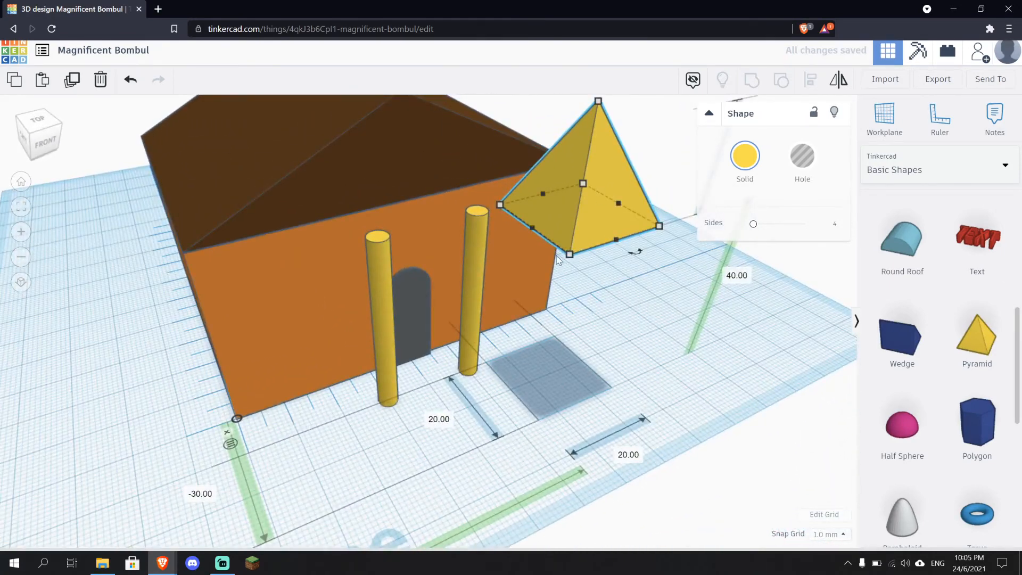
pyautogui.moveTo(536, 221); pyautogui.dragTo(352, 207)
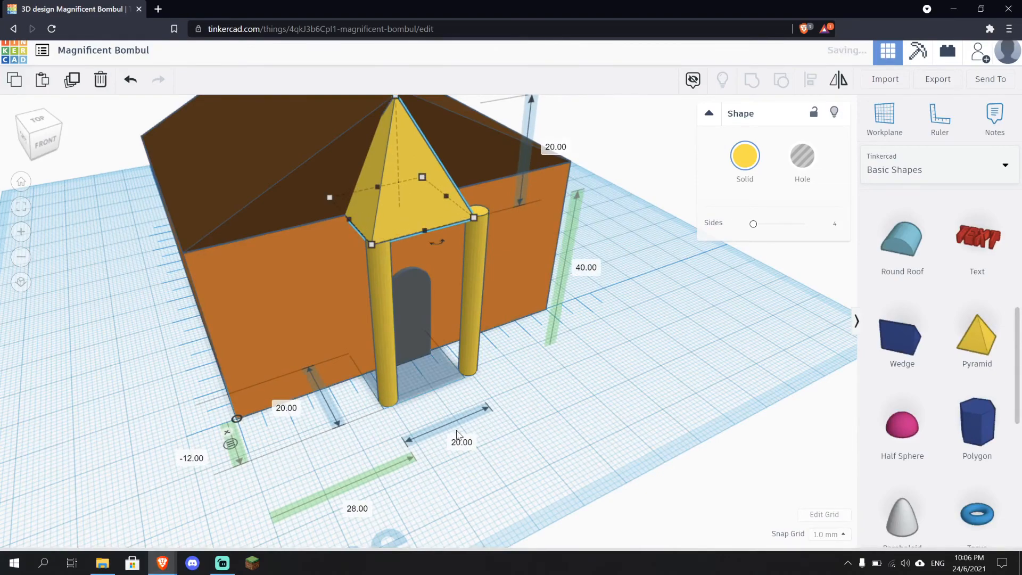
pyautogui.moveTo(460, 434); pyautogui.dragTo(386, 317, button='right')
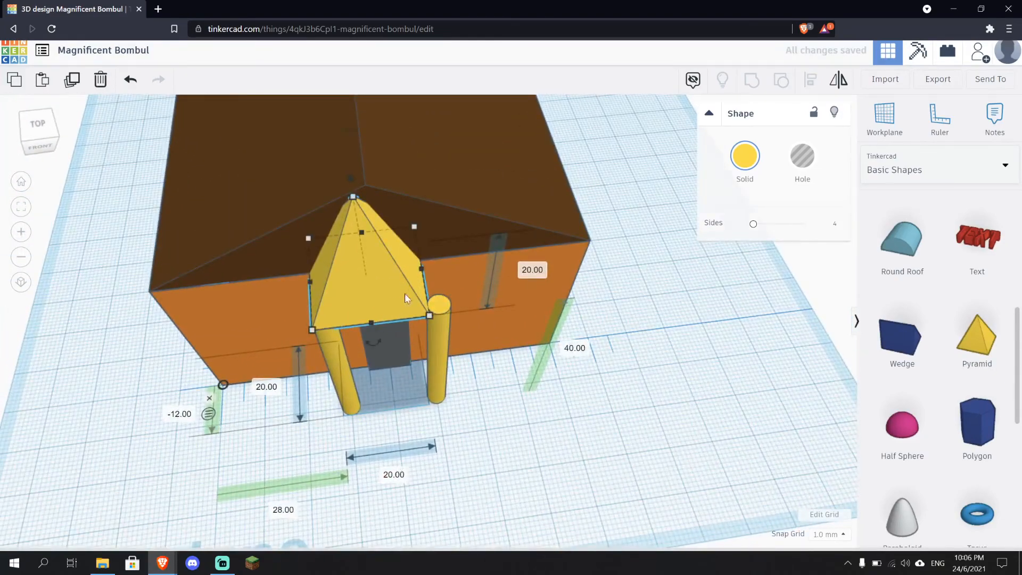
# Resize the pyramid's base to 24 by 24 mm using its side handles
pyautogui.moveTo(424, 273); pyautogui.dragTo(443, 266)
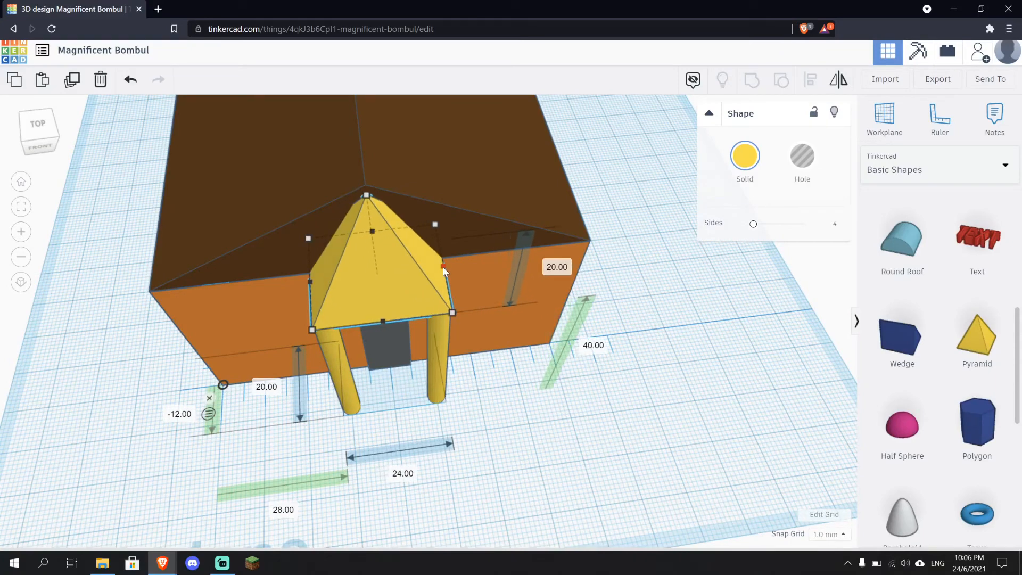
pyautogui.moveTo(549, 417); pyautogui.dragTo(514, 346, button='right')
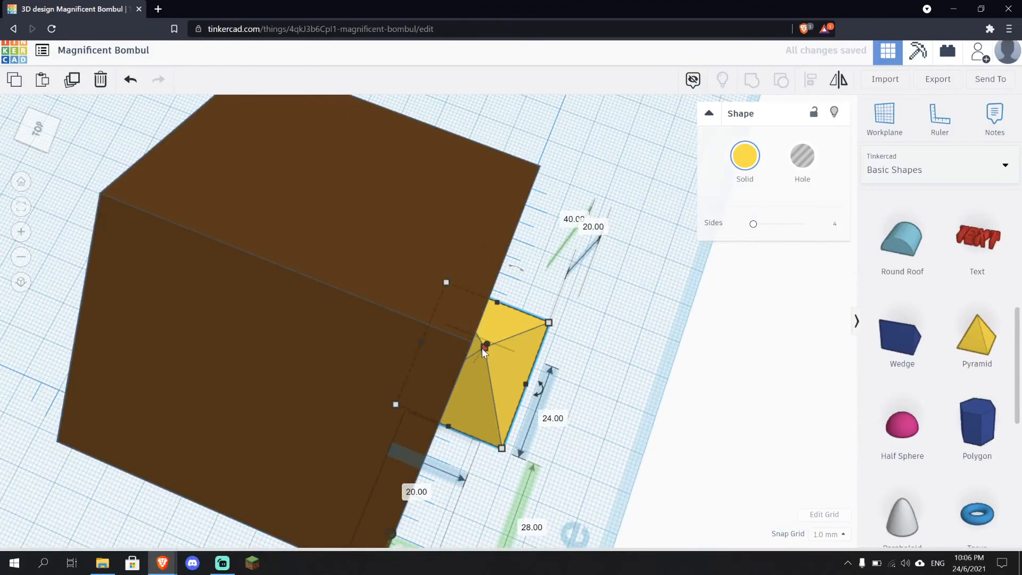
pyautogui.moveTo(621, 403); pyautogui.dragTo(628, 377, button='right')
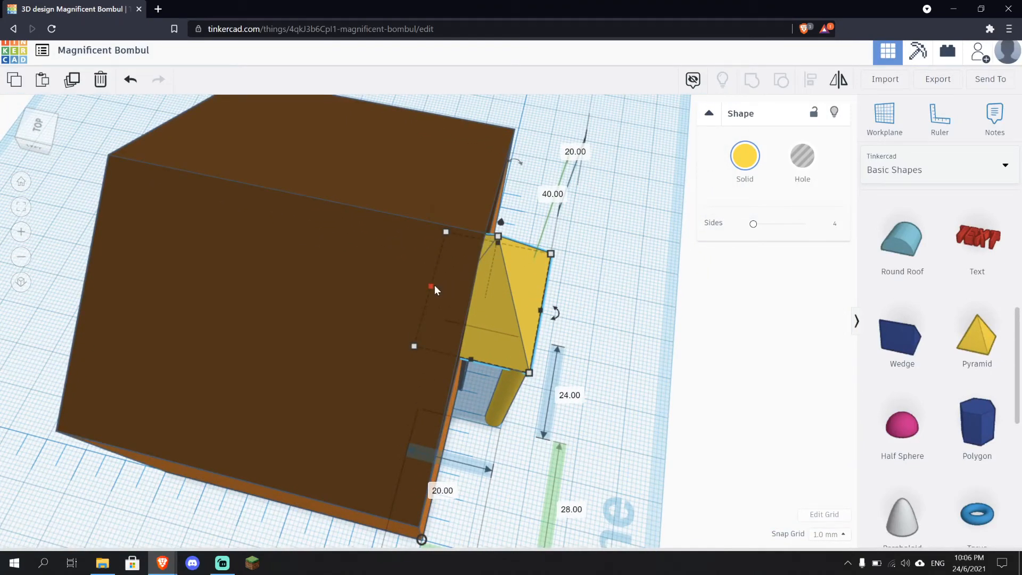
pyautogui.moveTo(429, 285); pyautogui.dragTo(407, 283)
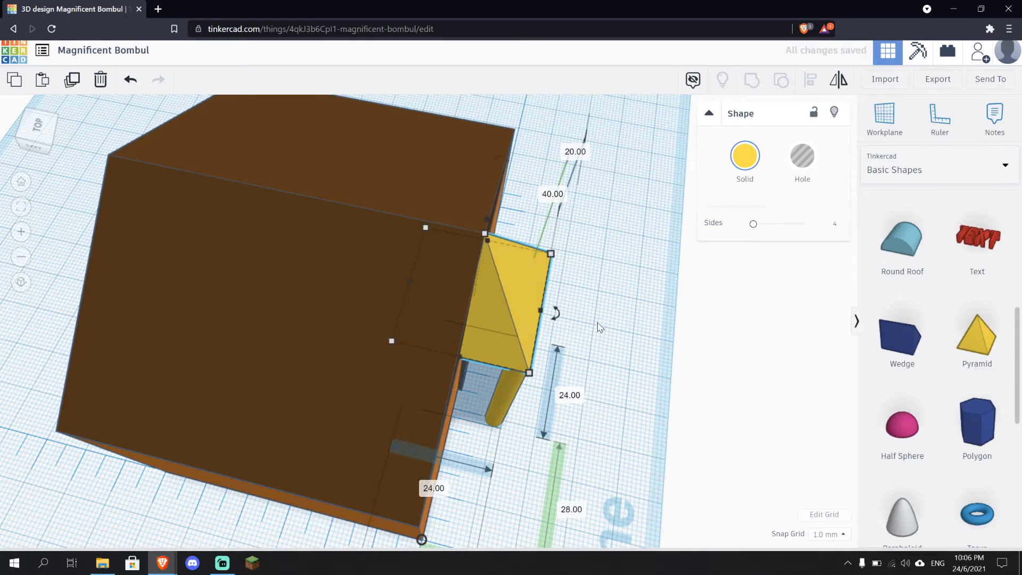
pyautogui.moveTo(599, 322); pyautogui.dragTo(400, 213, button='right')
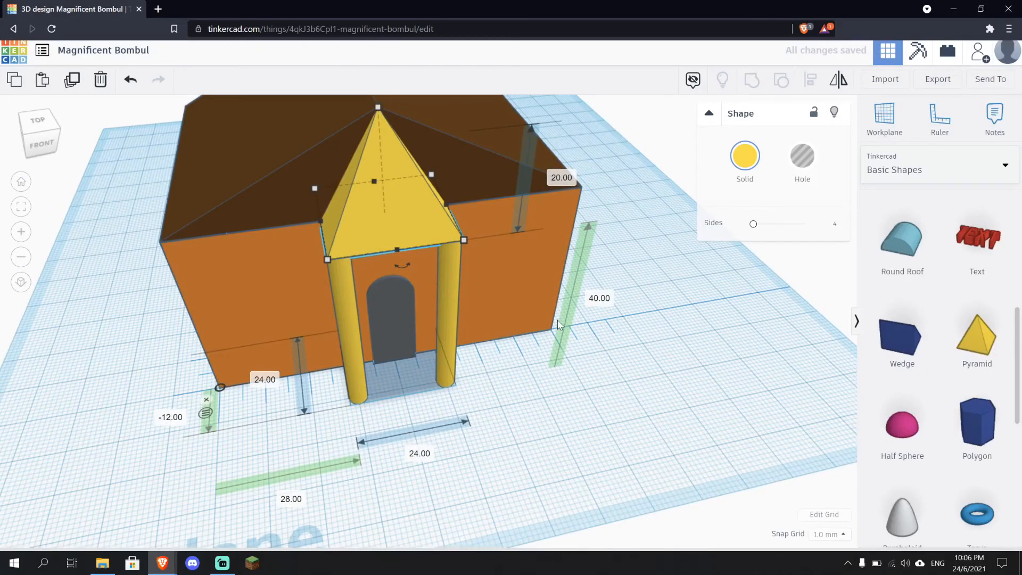
# Set the pyramid's width to 30 mm and nudge it 3 mm sideways to recentre it over the columns
pyautogui.moveTo(478, 296); pyautogui.dragTo(631, 420, button='right')
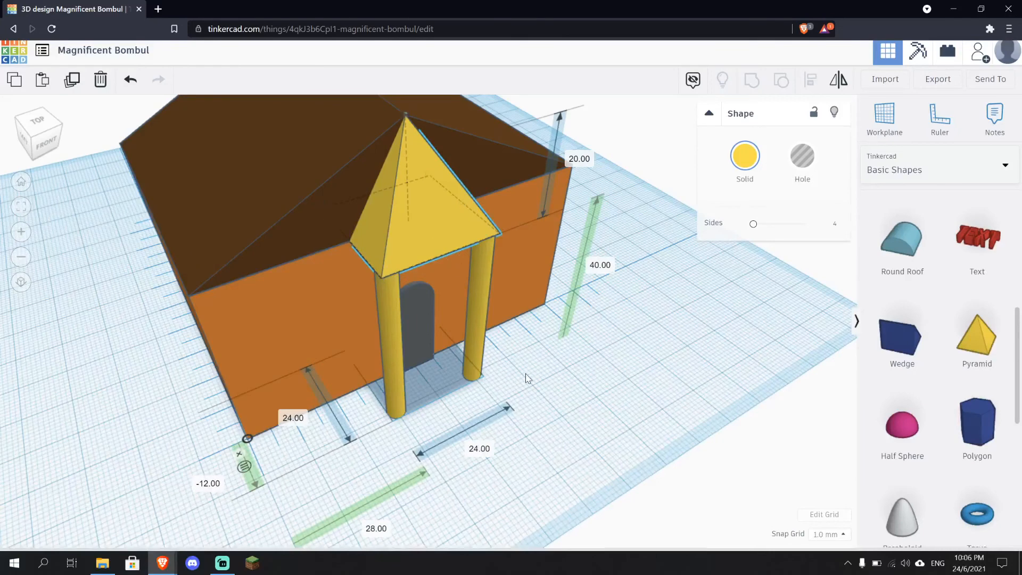
pyautogui.moveTo(526, 376); pyautogui.dragTo(452, 289, button='right')
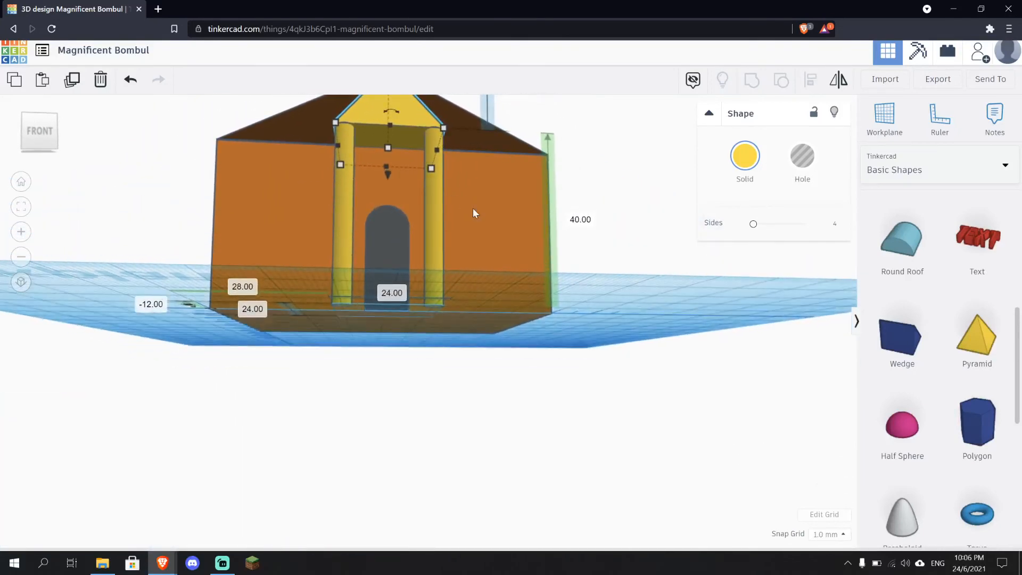
pyautogui.moveTo(473, 209); pyautogui.dragTo(461, 314, button='right')
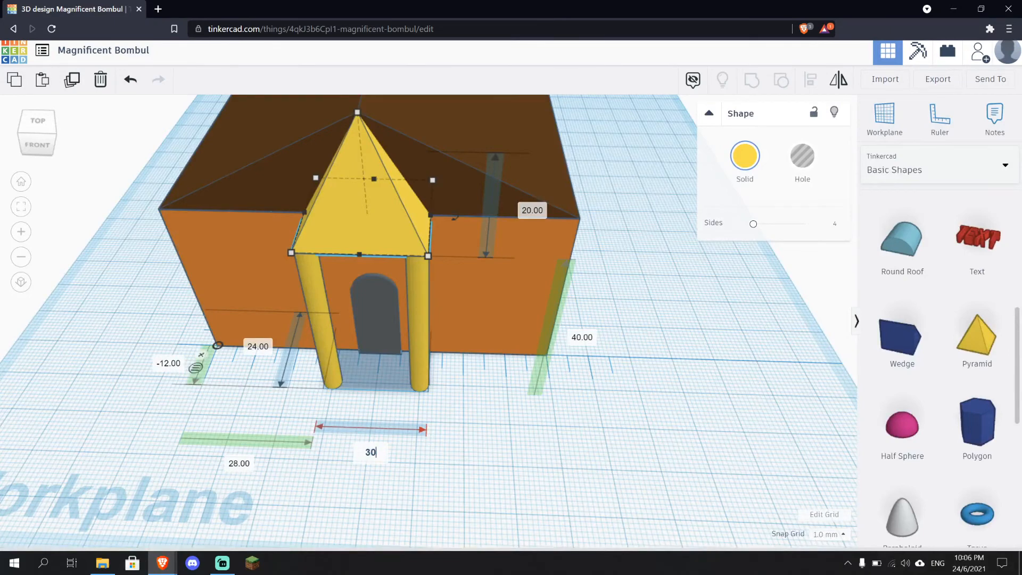
pyautogui.press('Return')
pyautogui.press('Left')
pyautogui.press('Left')
pyautogui.press('Left')
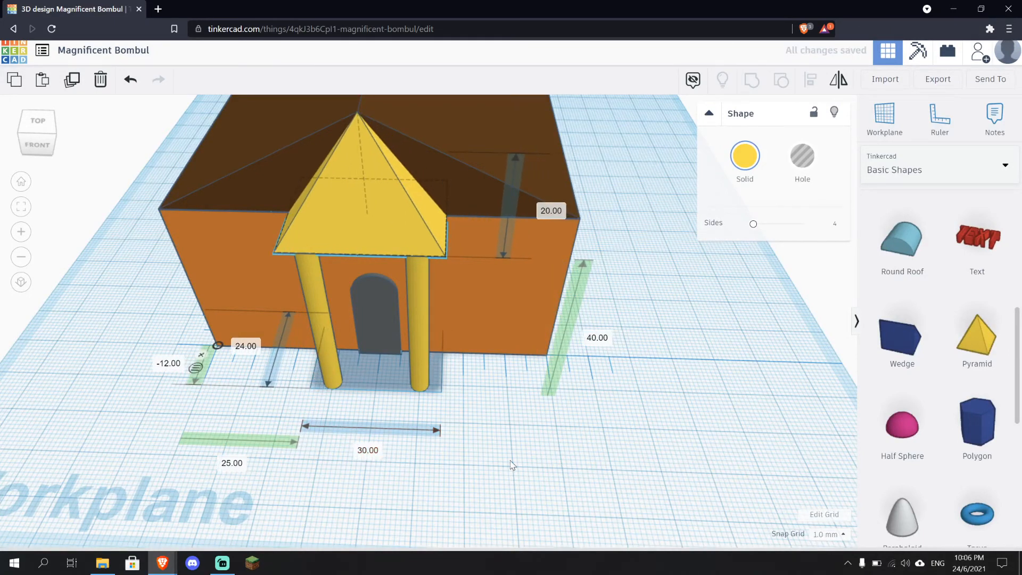
# Set the pyramid's length to 30 mm and nudge it 3 mm back to centre it over the door
pyautogui.moveTo(511, 466); pyautogui.dragTo(590, 445, button='right')
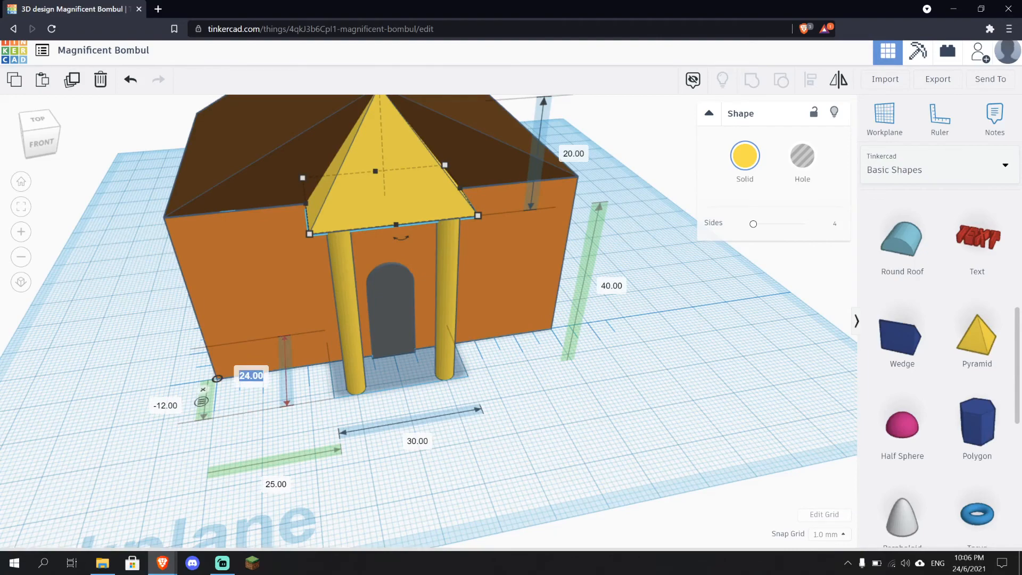
pyautogui.press('Return')
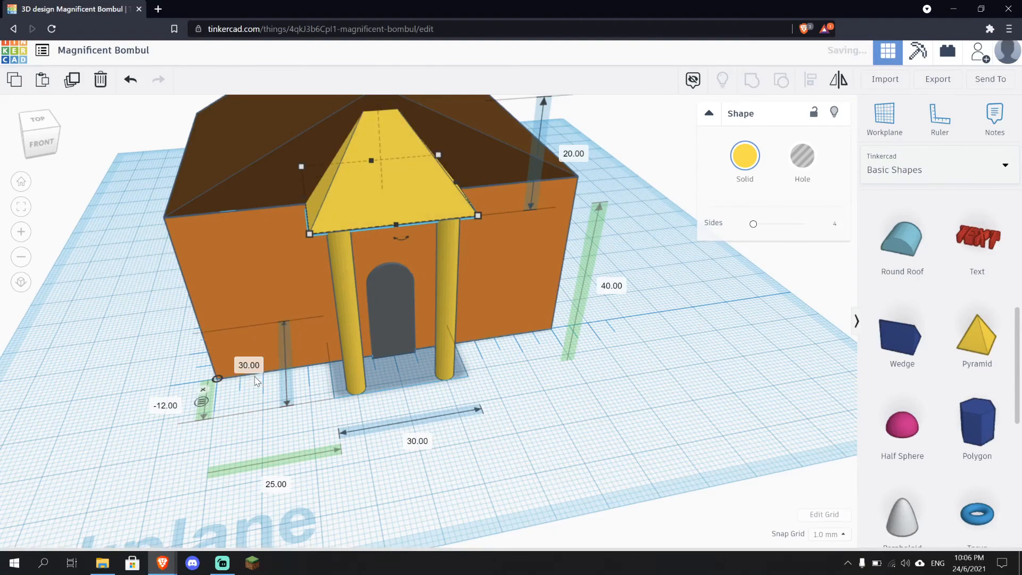
pyautogui.moveTo(421, 430); pyautogui.dragTo(397, 432, button='right')
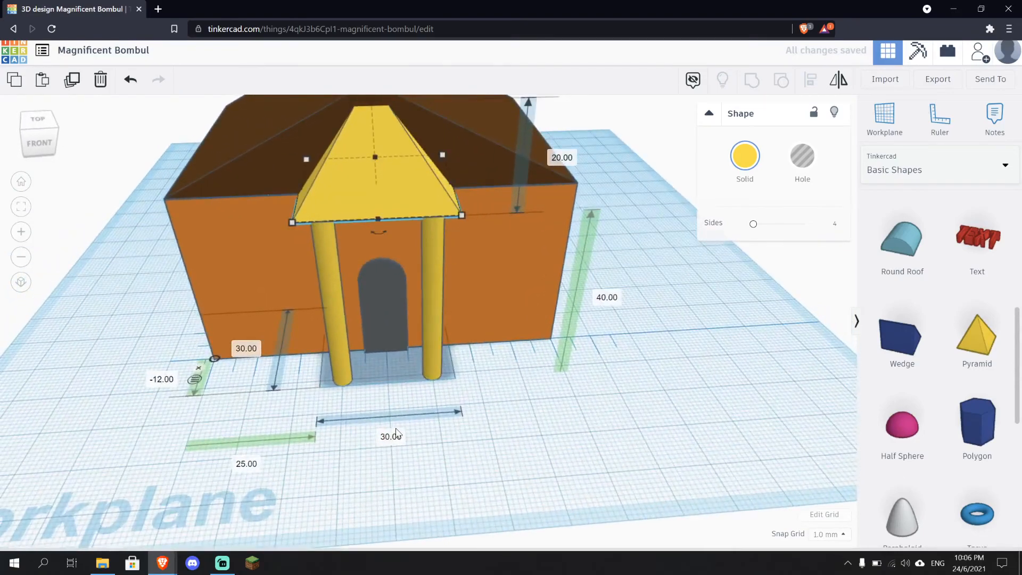
pyautogui.press('Down')
pyautogui.press('Down')
pyautogui.press('Down')
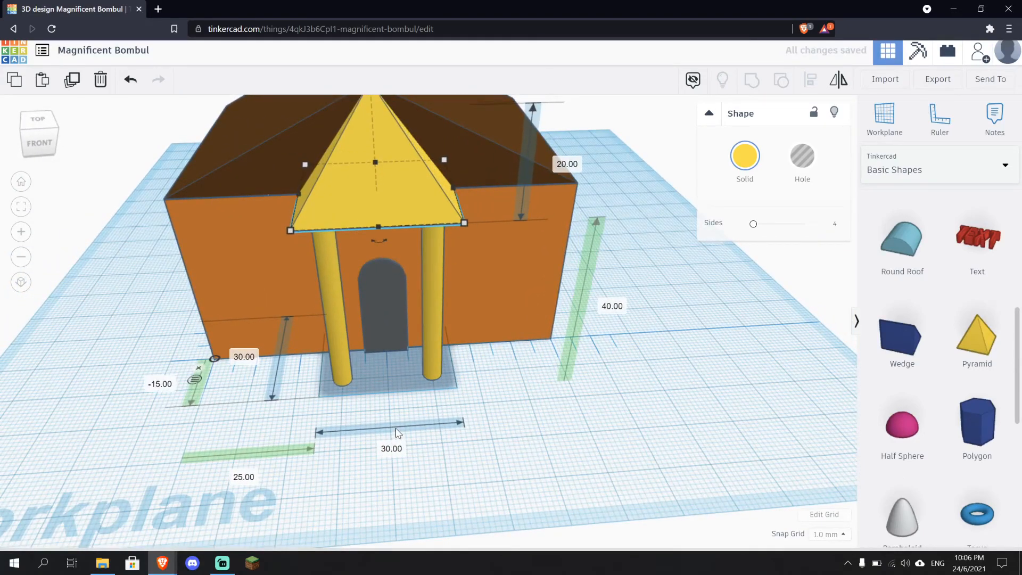
# Colour the pyramid porch top dark brown to match the roof
pyautogui.click(639, 458)
pyautogui.moveTo(586, 434); pyautogui.dragTo(379, 235, button='right')
pyautogui.click(379, 239)
pyautogui.click(742, 163)
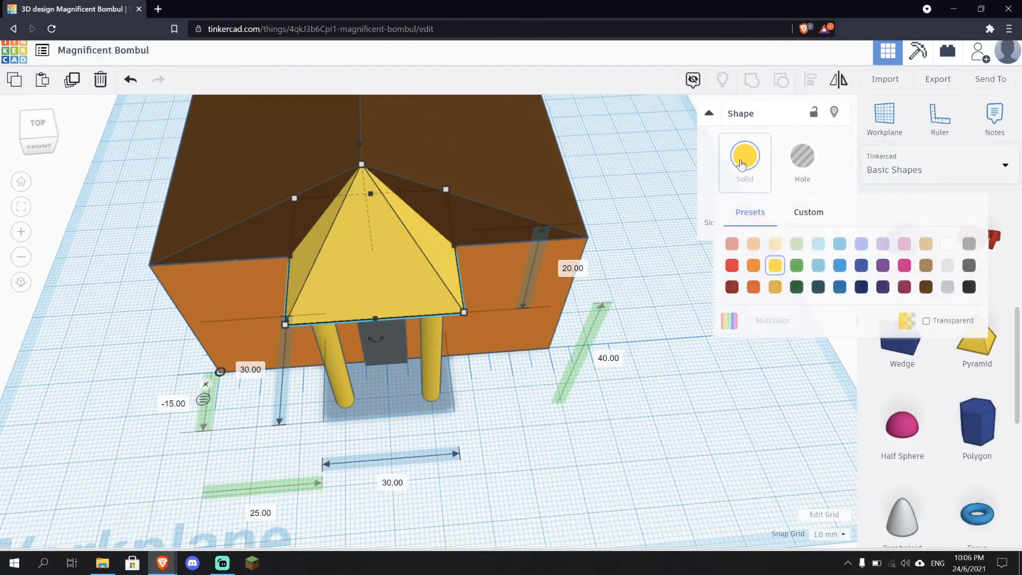
pyautogui.click(926, 288)
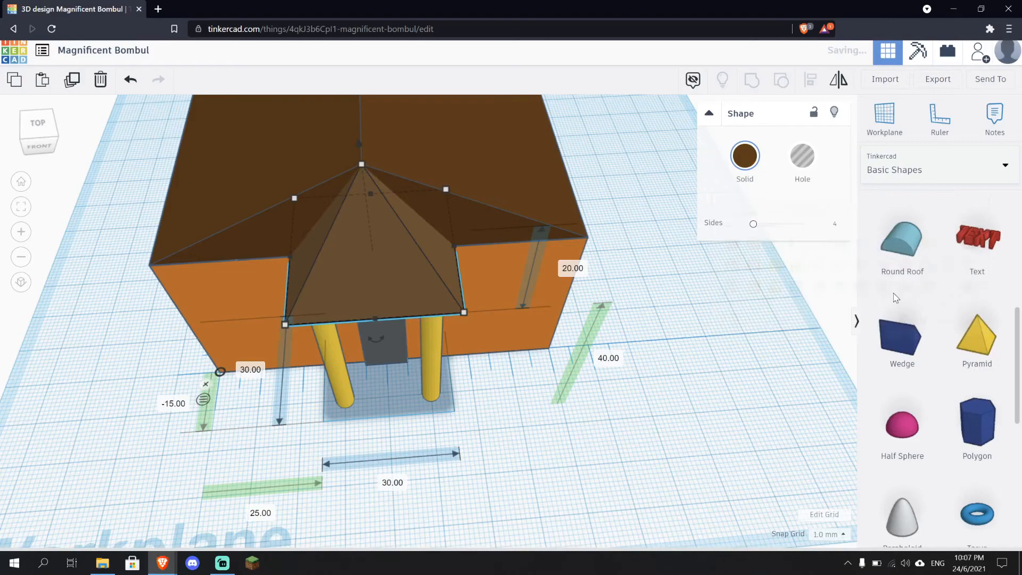
# Add a red Box beside the house and set its height to 1 mm
pyautogui.click(765, 371)
pyautogui.moveTo(764, 371); pyautogui.dragTo(243, 412, button='right')
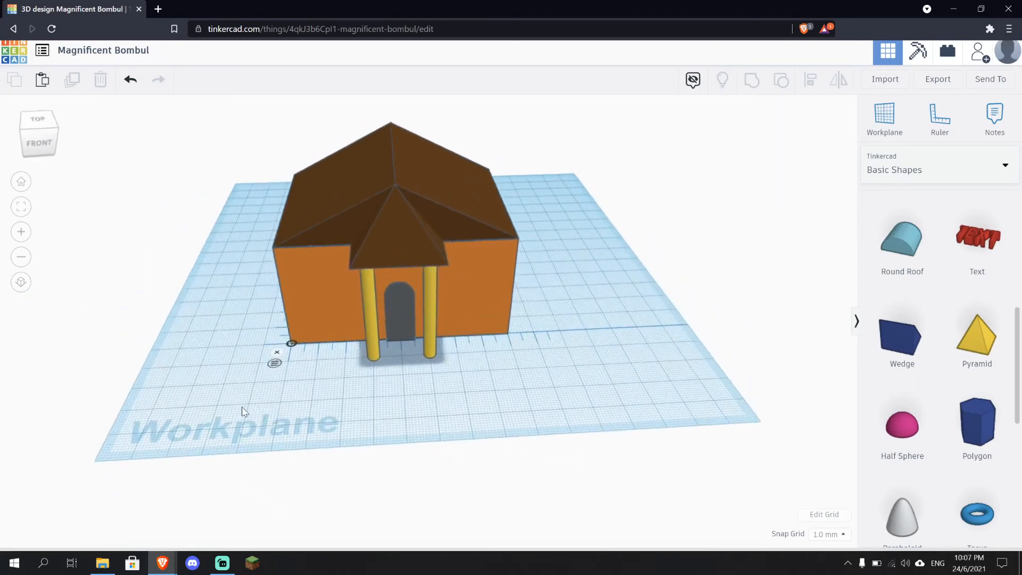
pyautogui.moveTo(509, 413)
pyautogui.mouseDown(button='right')
pyautogui.moveTo(399, 386)
pyautogui.moveTo(346, 335)
pyautogui.moveTo(570, 285)
pyautogui.moveTo(625, 359)
pyautogui.moveTo(634, 392)
pyautogui.moveTo(538, 394)
pyautogui.mouseUp(button='right')
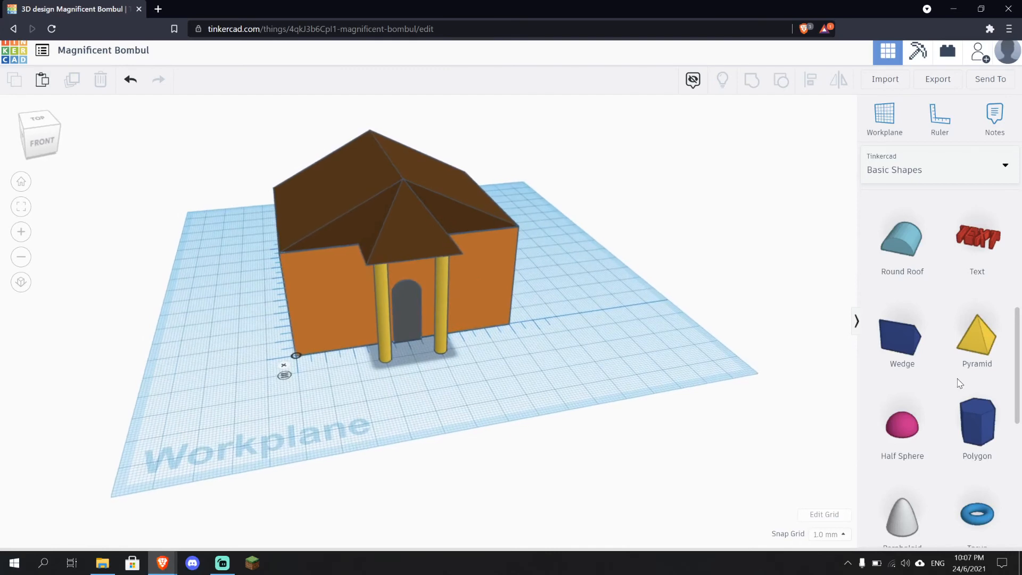
pyautogui.scroll(5, 958, 384)
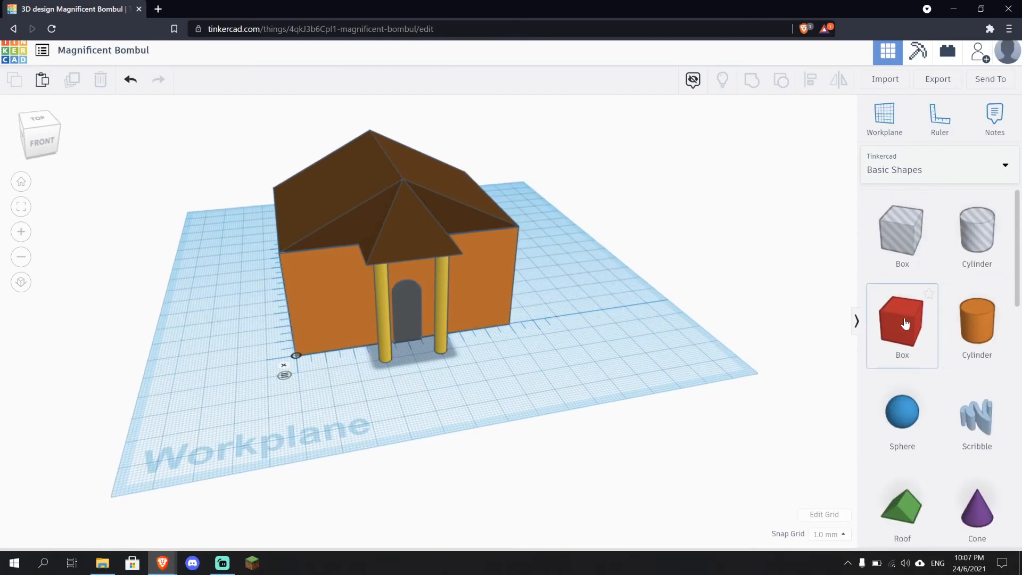
pyautogui.moveTo(904, 324); pyautogui.dragTo(559, 354)
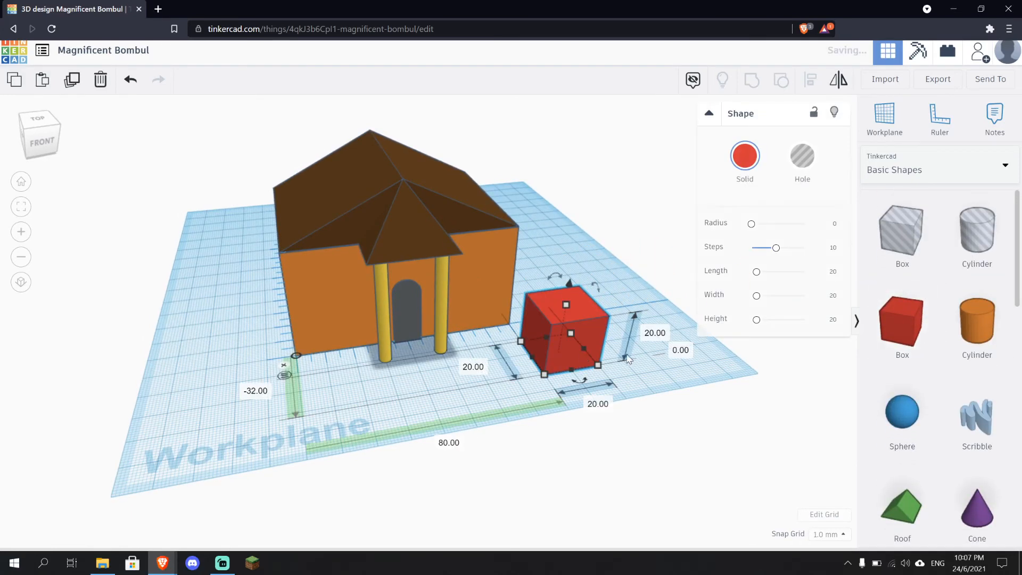
pyautogui.scroll(1, 629, 359)
pyautogui.scroll(2, 630, 359)
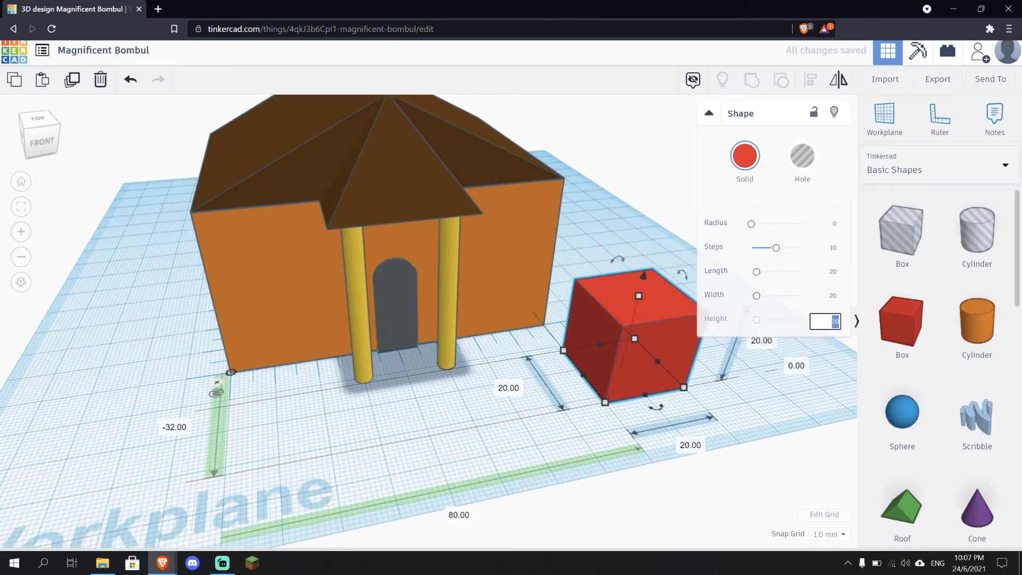
pyautogui.press('Return')
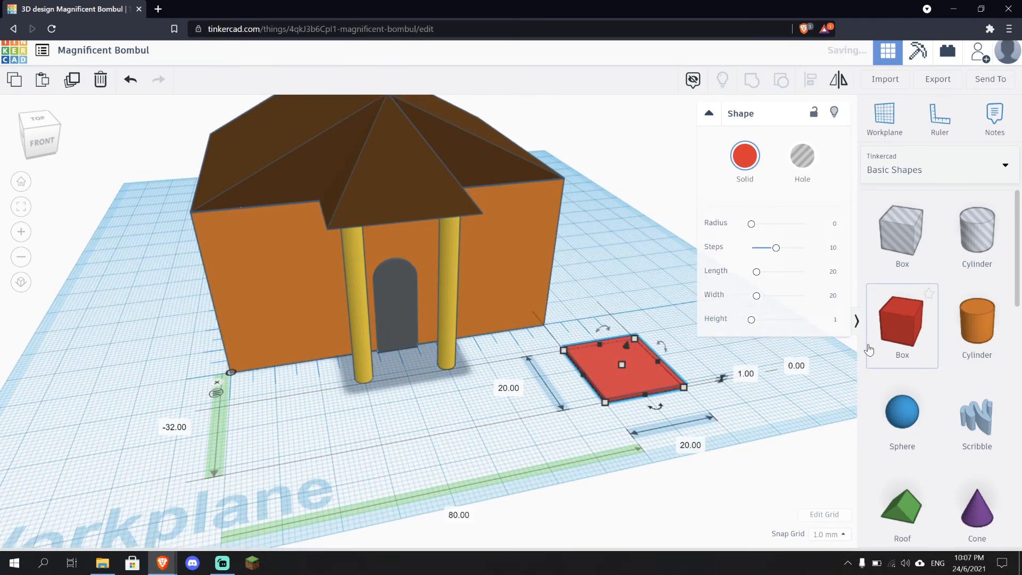
# Move the thin box to the house's front-left corner
pyautogui.click(761, 416)
pyautogui.moveTo(656, 378); pyautogui.dragTo(293, 365)
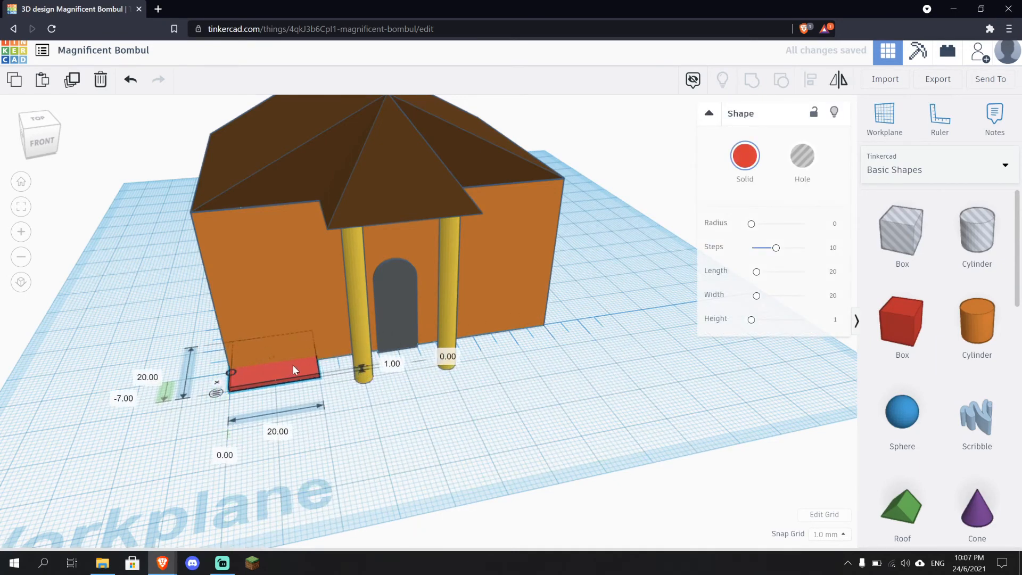
pyautogui.moveTo(384, 447); pyautogui.dragTo(436, 461, button='right')
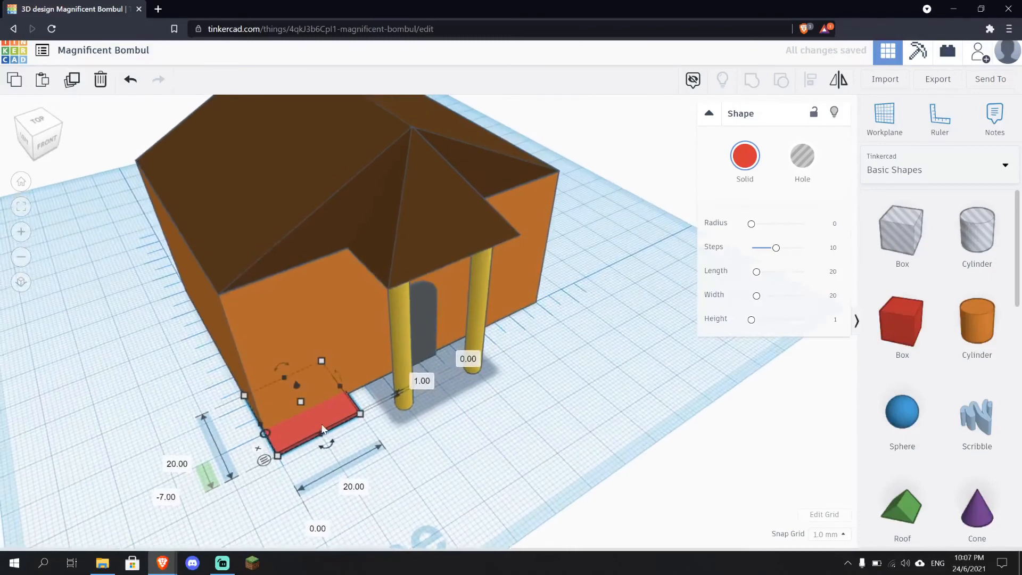
pyautogui.moveTo(320, 420); pyautogui.dragTo(283, 449)
pyautogui.moveTo(470, 469); pyautogui.dragTo(411, 473, button='right')
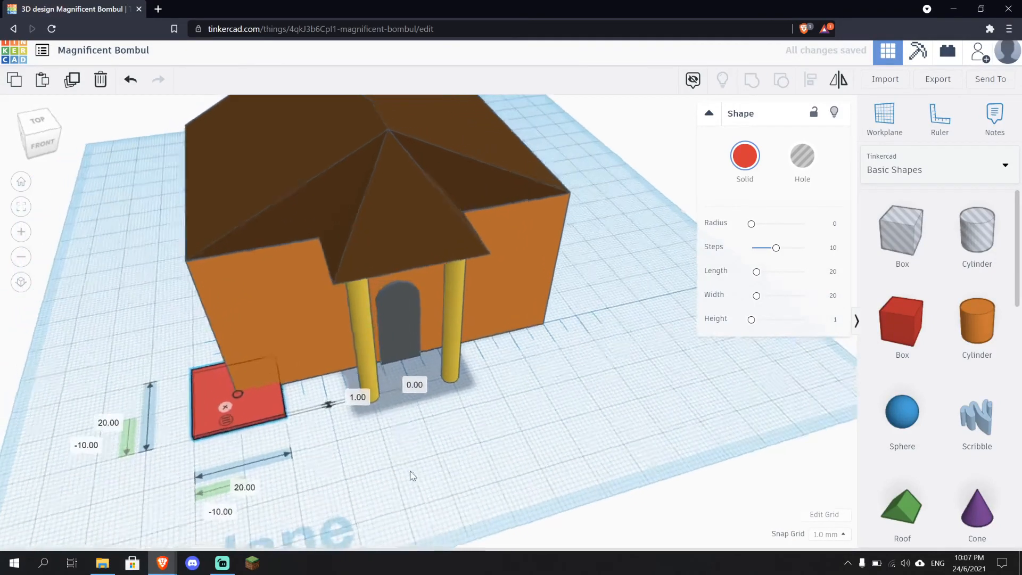
# Stretch the thin box into a base plate of 100 by 90 mm under the whole house
pyautogui.moveTo(277, 377); pyautogui.dragTo(600, 361)
pyautogui.moveTo(672, 436); pyautogui.dragTo(435, 438, button='right')
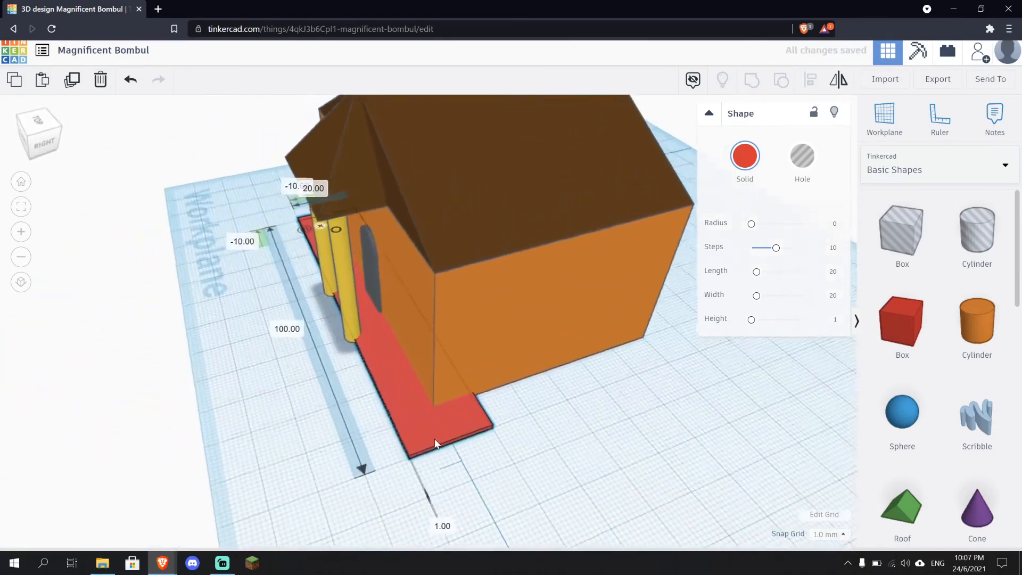
pyautogui.moveTo(409, 293); pyautogui.dragTo(652, 283)
pyautogui.moveTo(759, 485); pyautogui.dragTo(698, 390, button='right')
pyautogui.moveTo(688, 370); pyautogui.dragTo(621, 407)
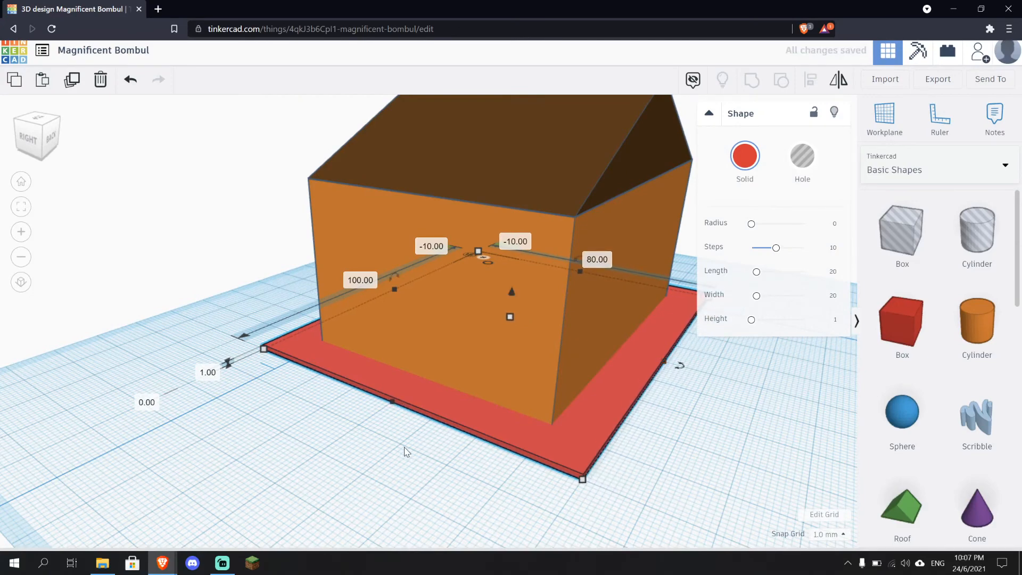
pyautogui.moveTo(552, 285); pyautogui.dragTo(526, 423, button='right')
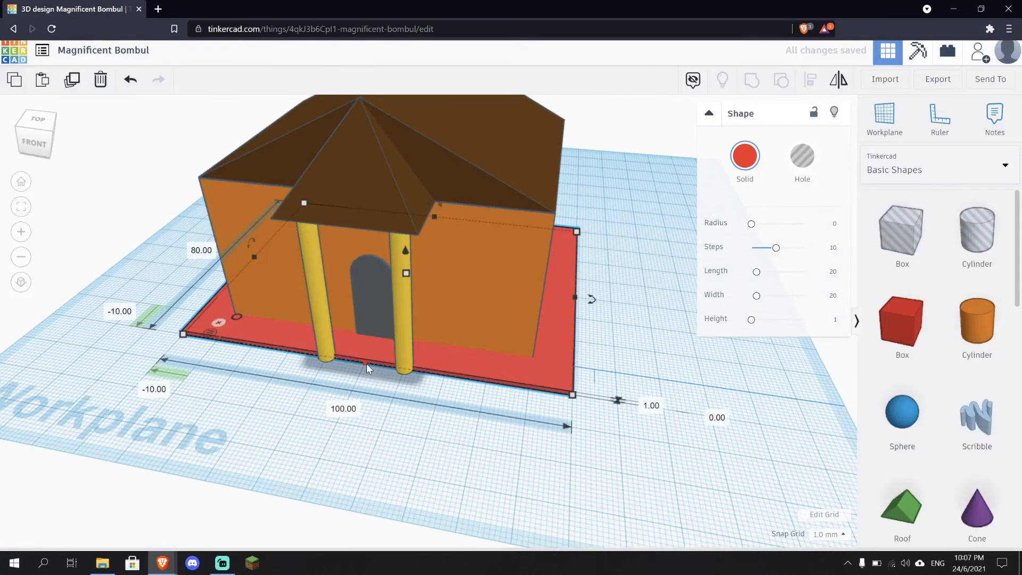
pyautogui.moveTo(365, 362); pyautogui.dragTo(354, 395)
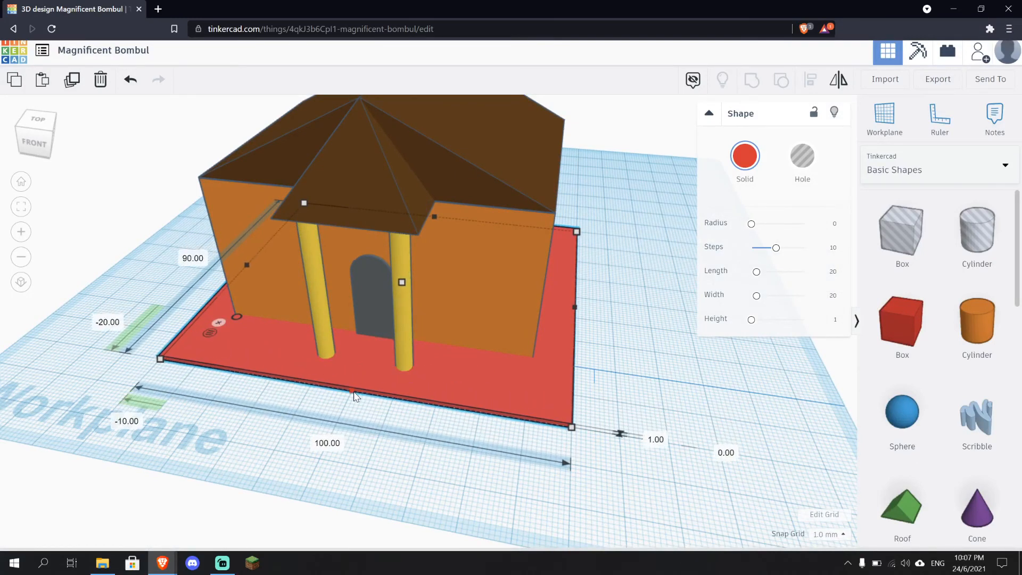
# Colour the base plate dark green
pyautogui.click(651, 422)
pyautogui.moveTo(650, 422); pyautogui.dragTo(477, 369, button='right')
pyautogui.click(492, 359)
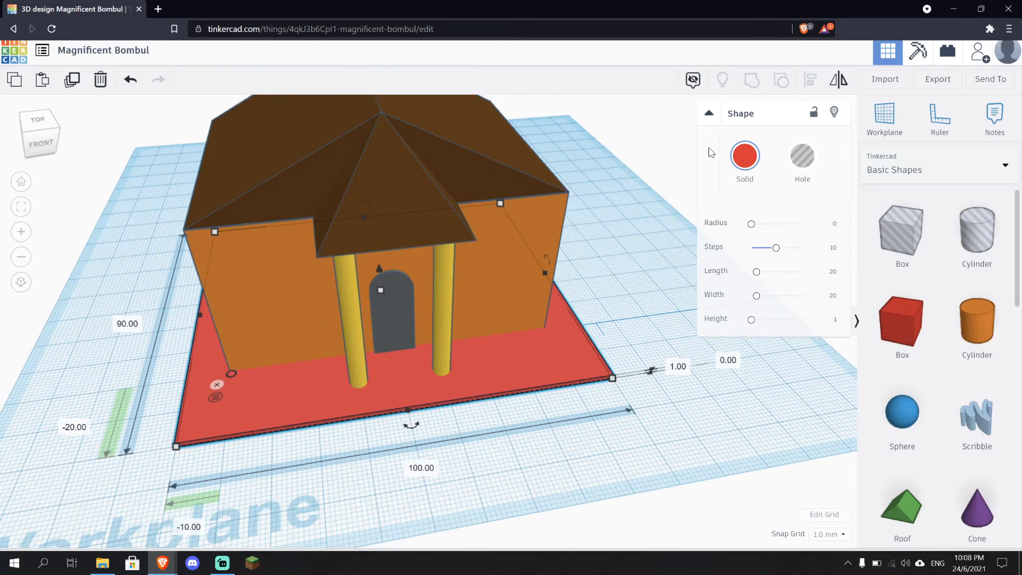
pyautogui.click(739, 161)
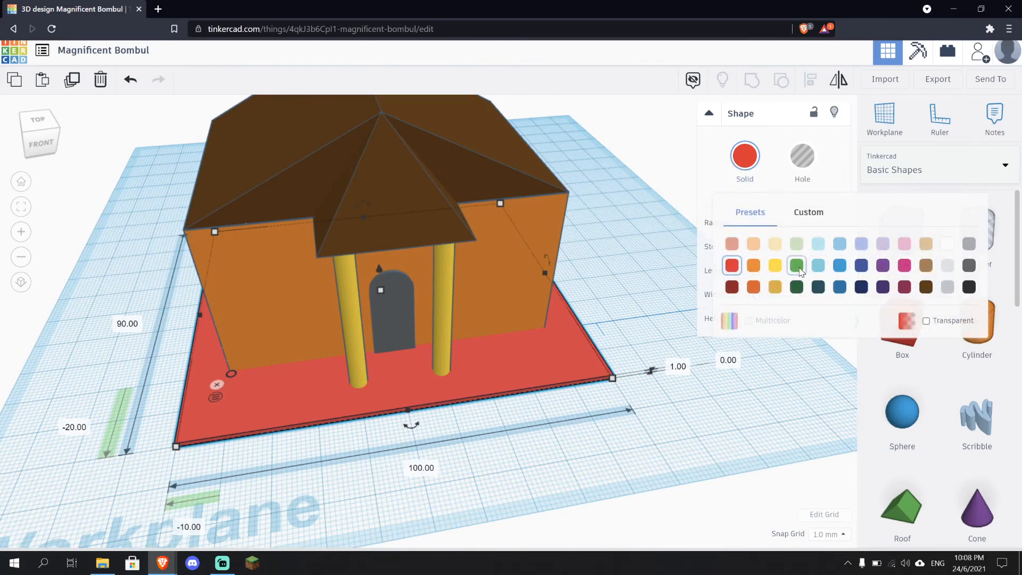
pyautogui.click(799, 286)
pyautogui.click(793, 424)
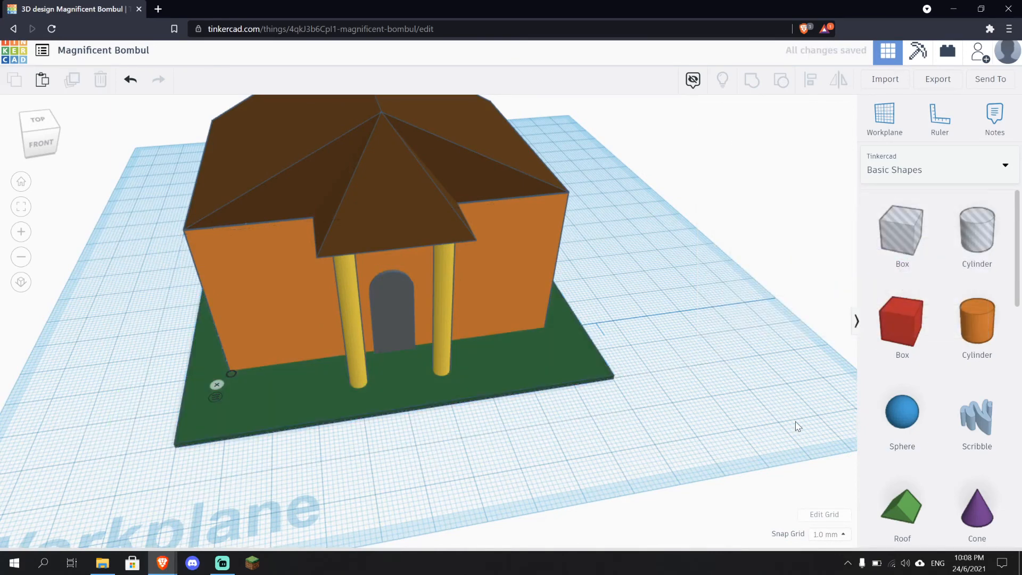
# Show the design notes and add a note on the green base reading "Ini adalah rumput"
pyautogui.moveTo(794, 425); pyautogui.dragTo(714, 425, button='right')
pyautogui.click(700, 88)
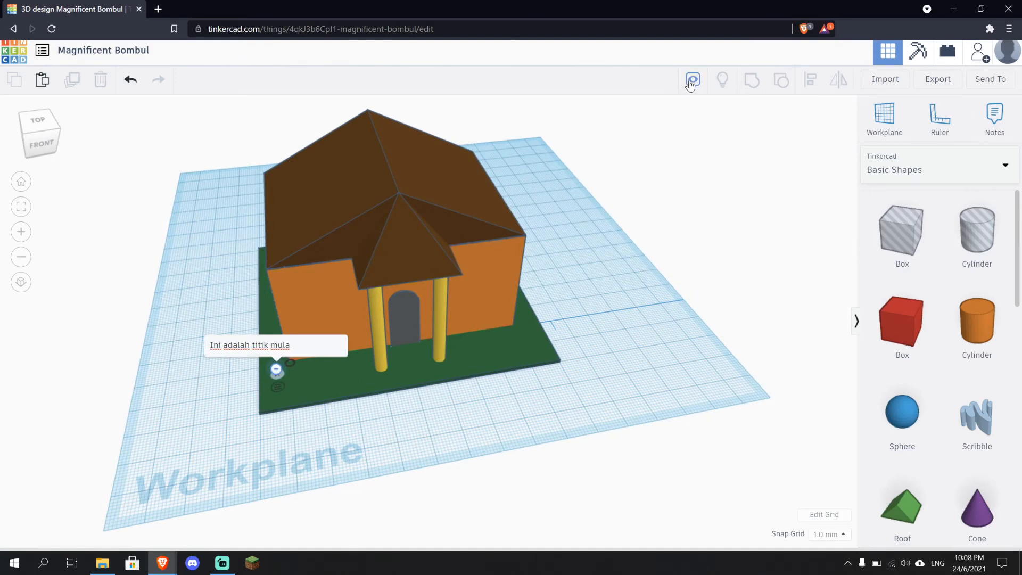
pyautogui.click(994, 117)
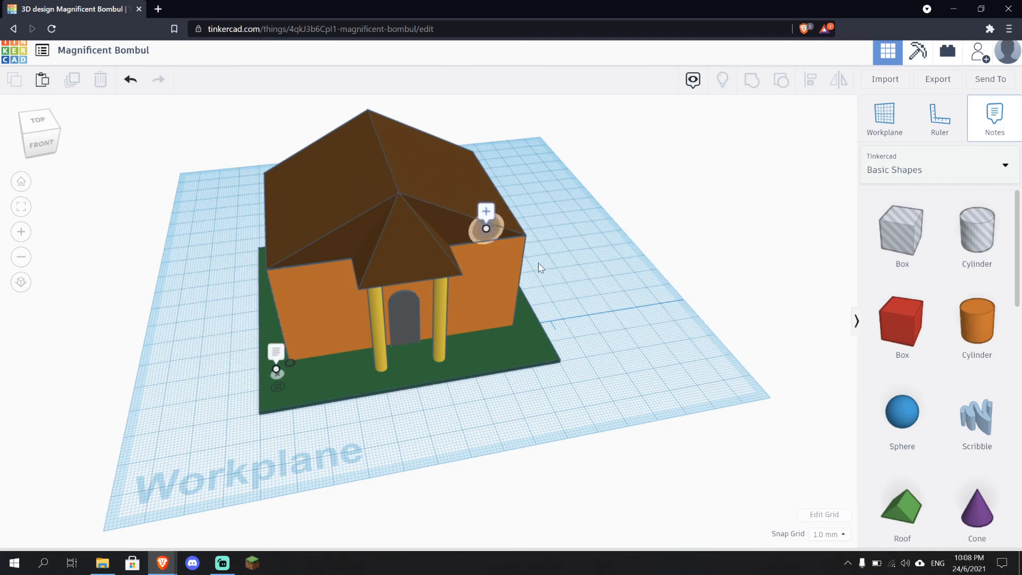
pyautogui.click(539, 352)
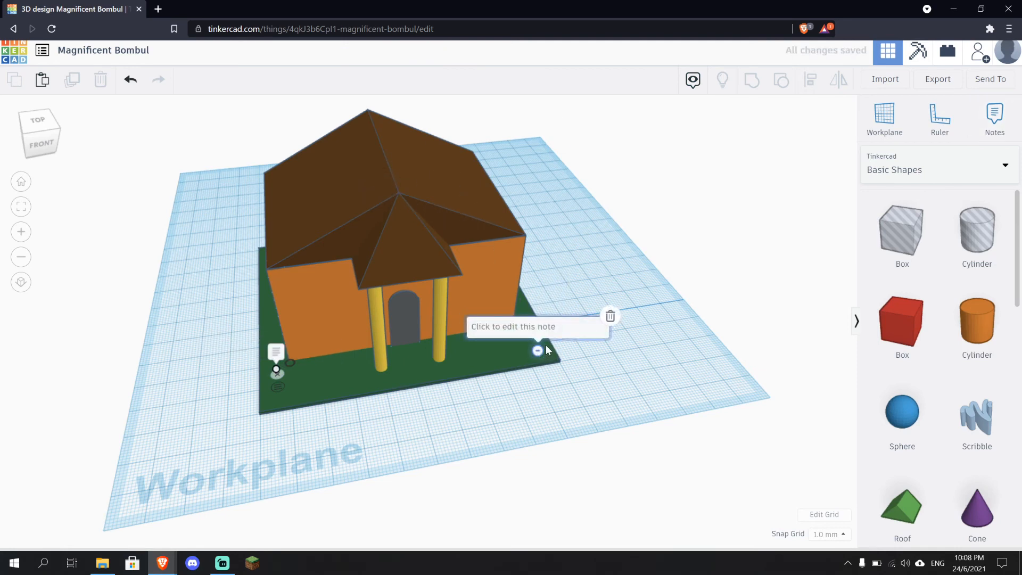
pyautogui.write('Ini adalah rumput')
pyautogui.press('Return')
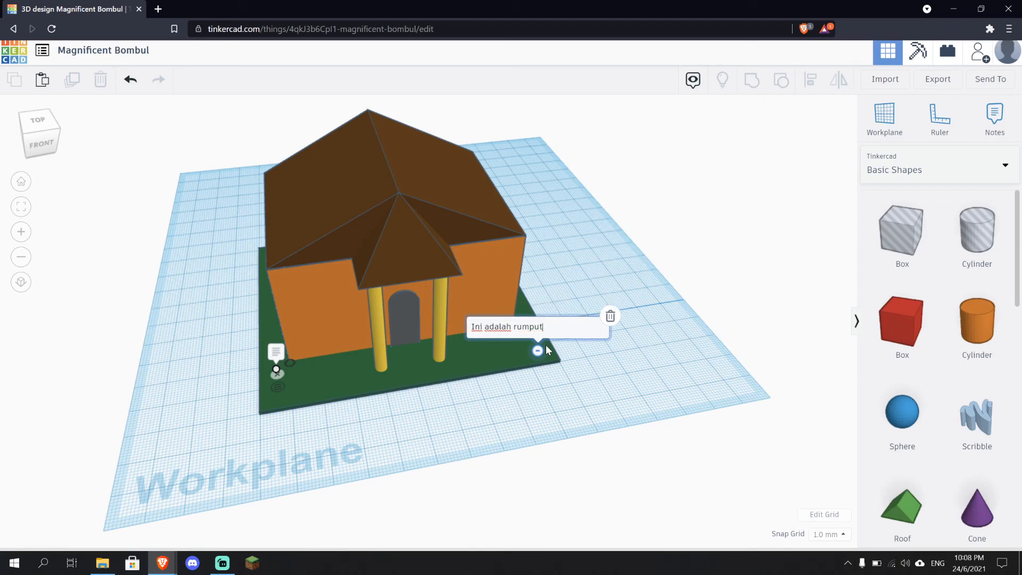
# Close the note editor and inspect the two notes placed on the green base plate
pyautogui.click(682, 393)
pyautogui.scroll(3, 590, 393)
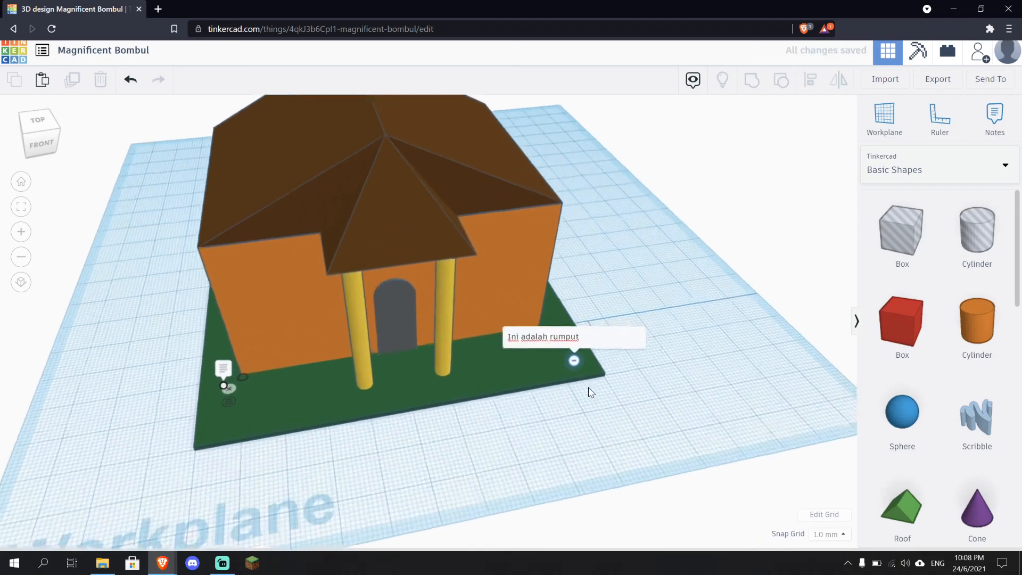
pyautogui.moveTo(618, 411); pyautogui.dragTo(566, 429, button='right')
pyautogui.click(207, 334)
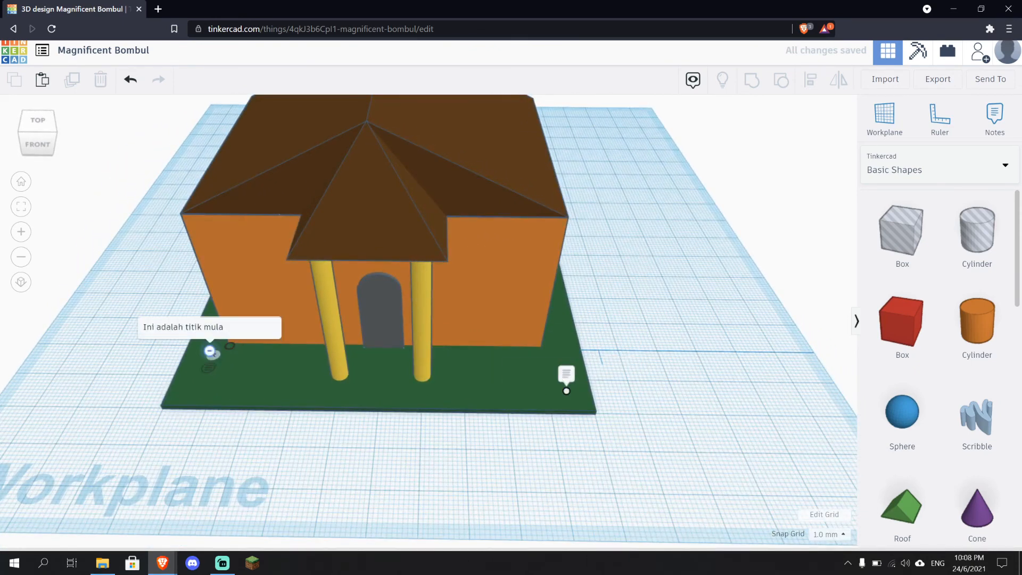
pyautogui.click(564, 374)
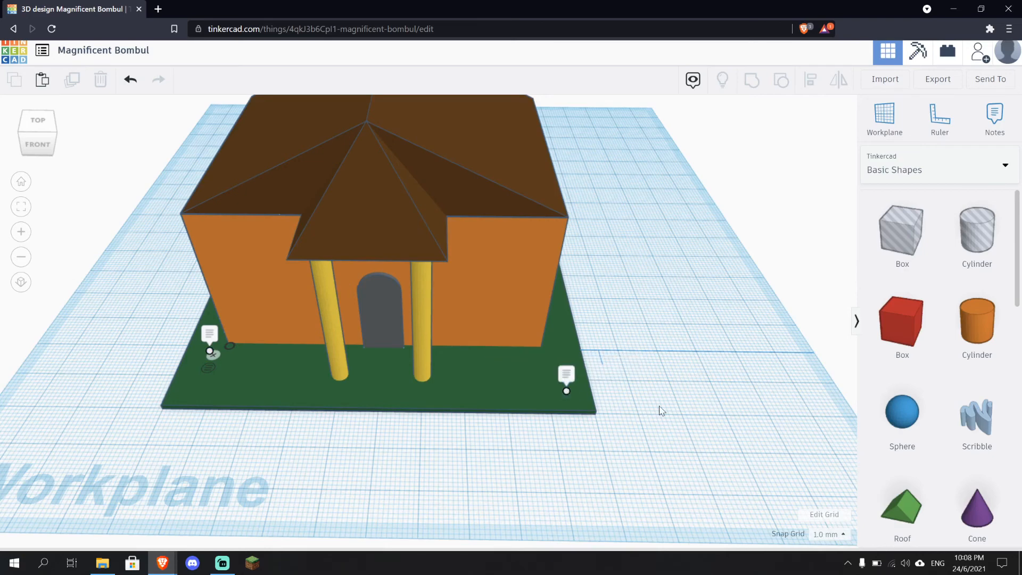
pyautogui.moveTo(678, 401); pyautogui.dragTo(647, 114, button='right')
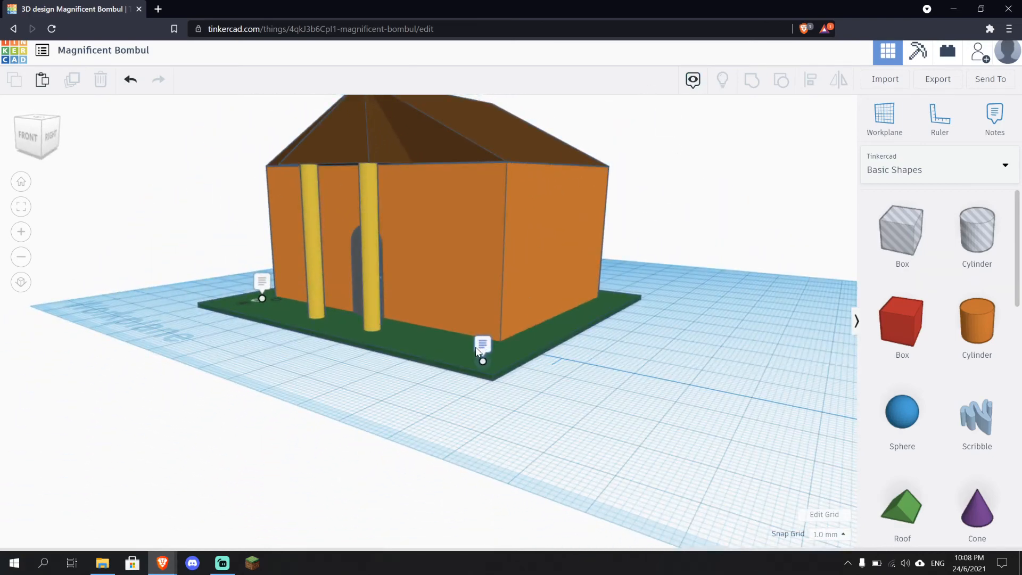
# Hide the design notes and orbit around the finished house
pyautogui.click(693, 80)
pyautogui.moveTo(585, 371); pyautogui.dragTo(865, 414, button='right')
pyautogui.moveTo(579, 419); pyautogui.dragTo(451, 398, button='right')
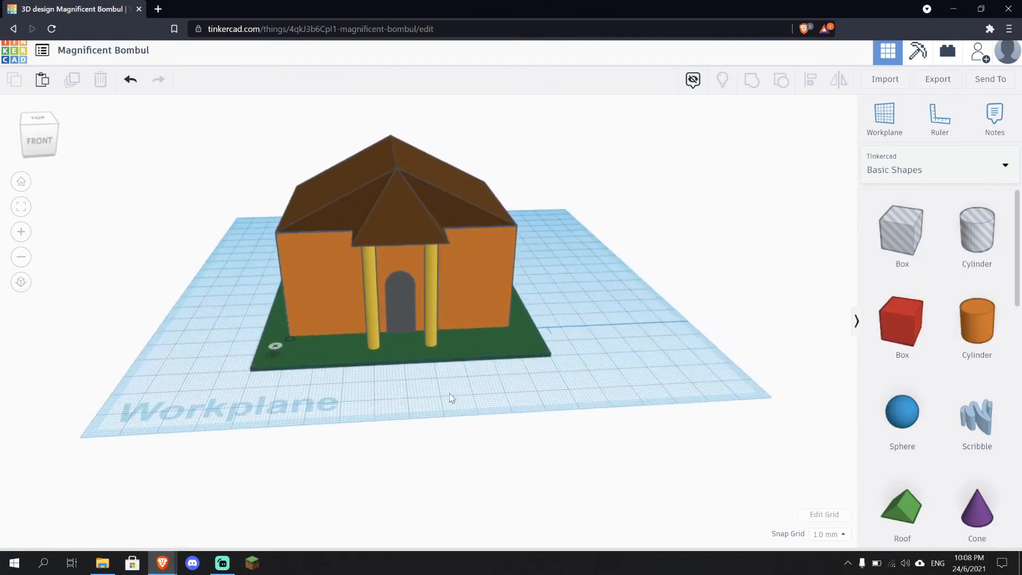
pyautogui.moveTo(575, 385); pyautogui.dragTo(573, 399, button='right')
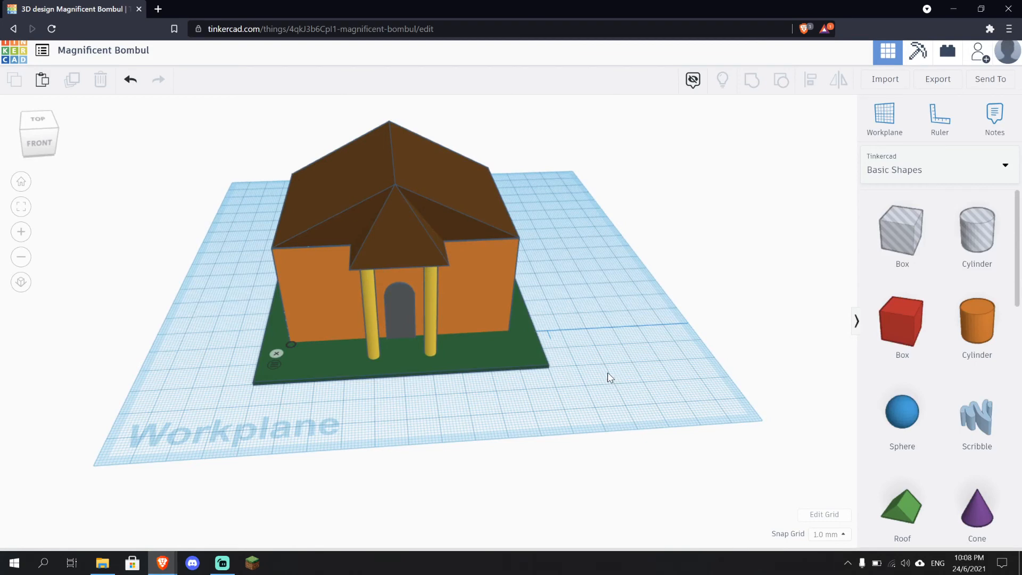
pyautogui.moveTo(610, 377); pyautogui.dragTo(543, 376, button='right')
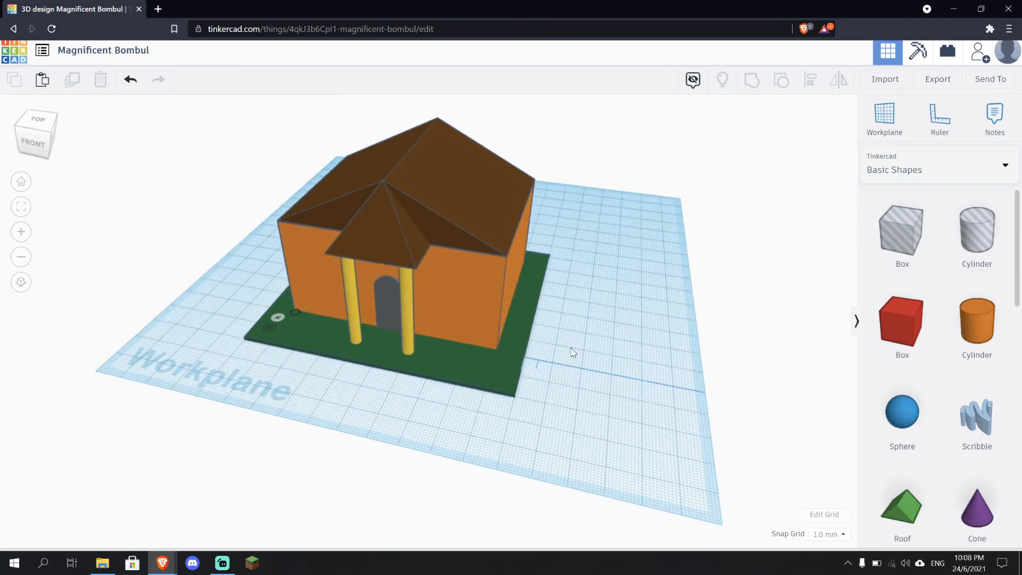
# Open the Export dialog, browse its Download and 3D Print options, and close it
pyautogui.click(938, 81)
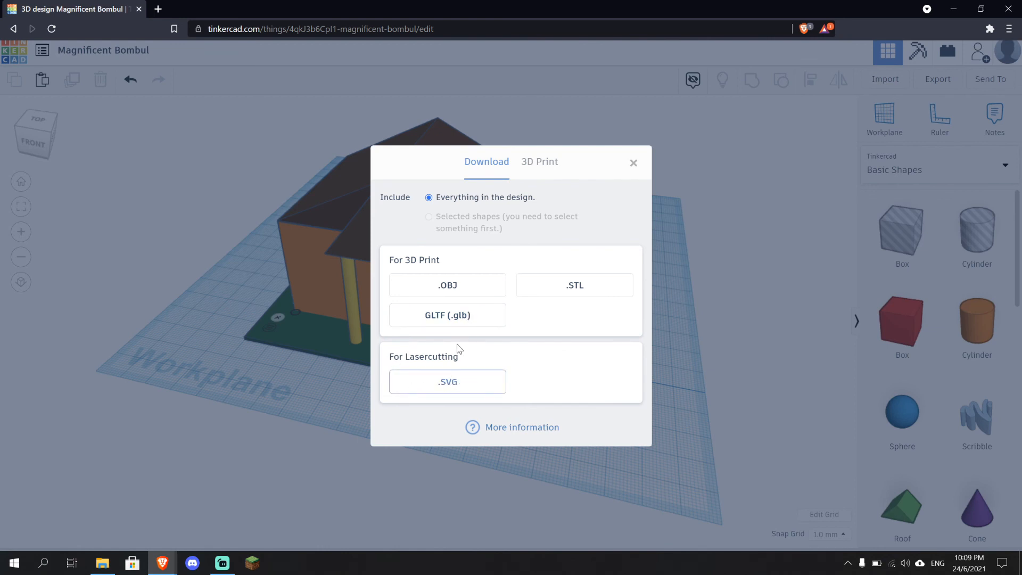
pyautogui.click(541, 169)
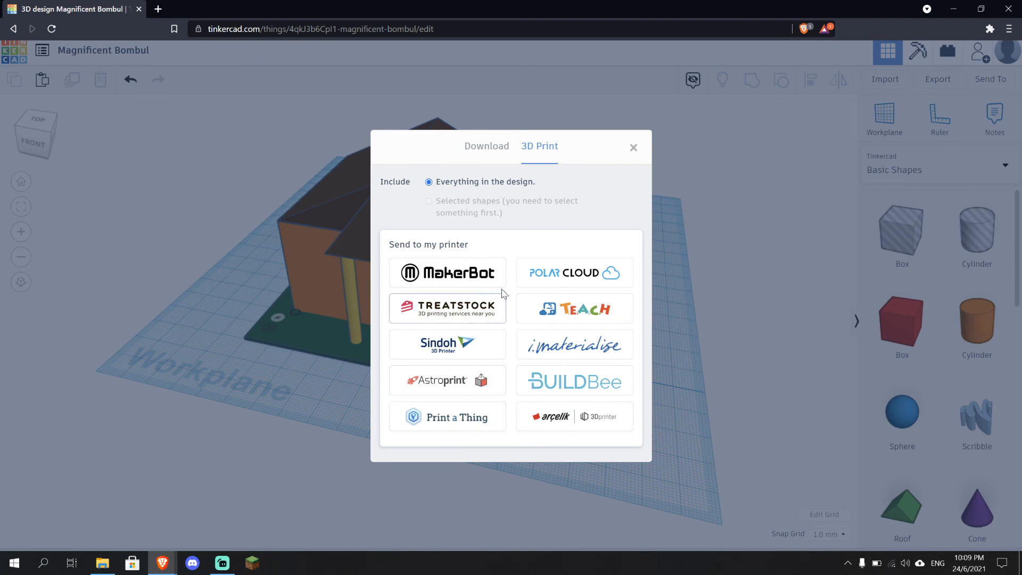
pyautogui.click(489, 159)
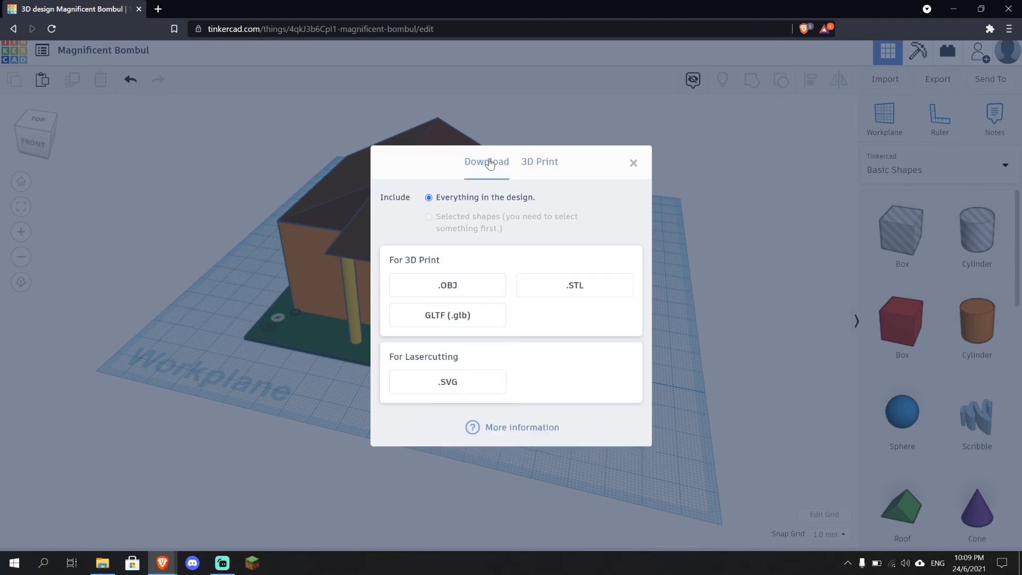
pyautogui.click(633, 163)
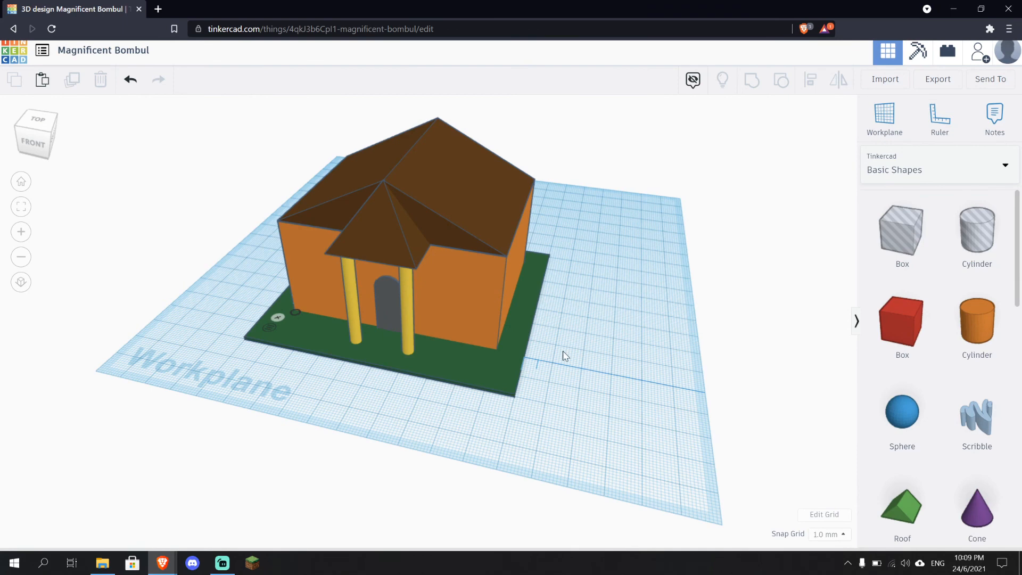
# Rename the design to Rumah Saya
pyautogui.moveTo(561, 354); pyautogui.dragTo(562, 382, button='right')
pyautogui.click(98, 50)
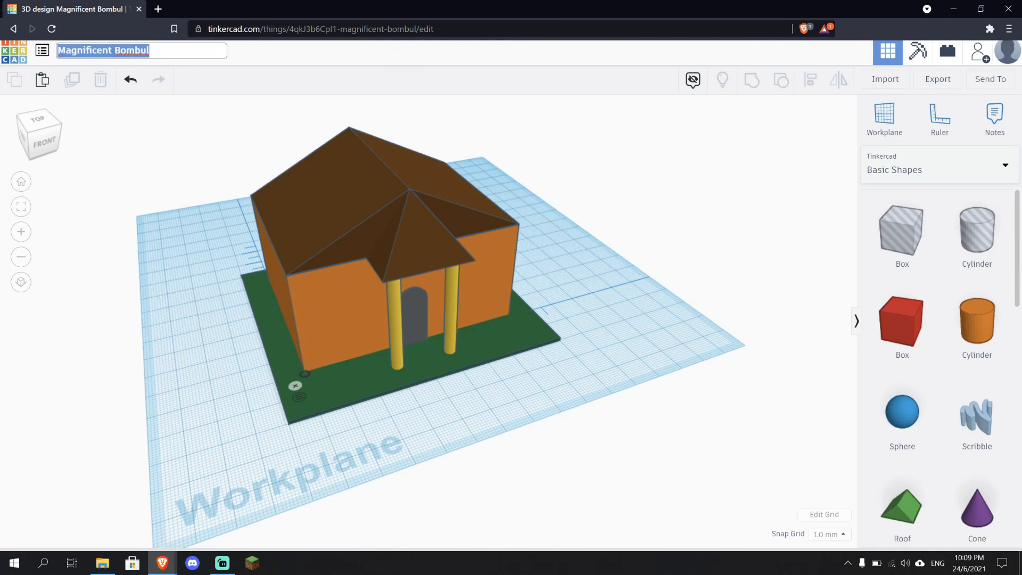
pyautogui.write('Rumah Saya')
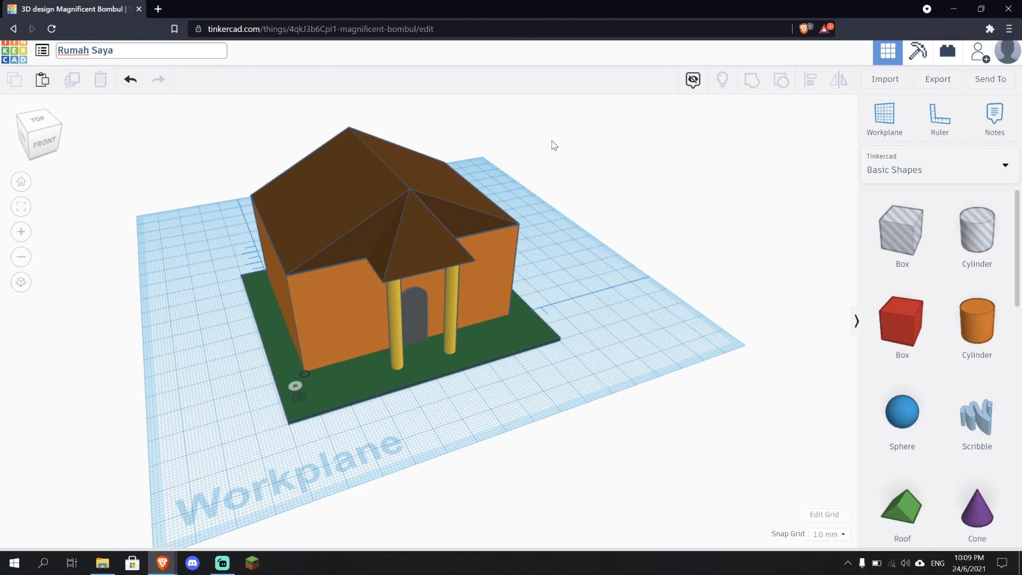
pyautogui.press('Return')
# Leave the design editor and return to the Tinkercad home page
pyautogui.moveTo(633, 227); pyautogui.dragTo(571, 231, button='right')
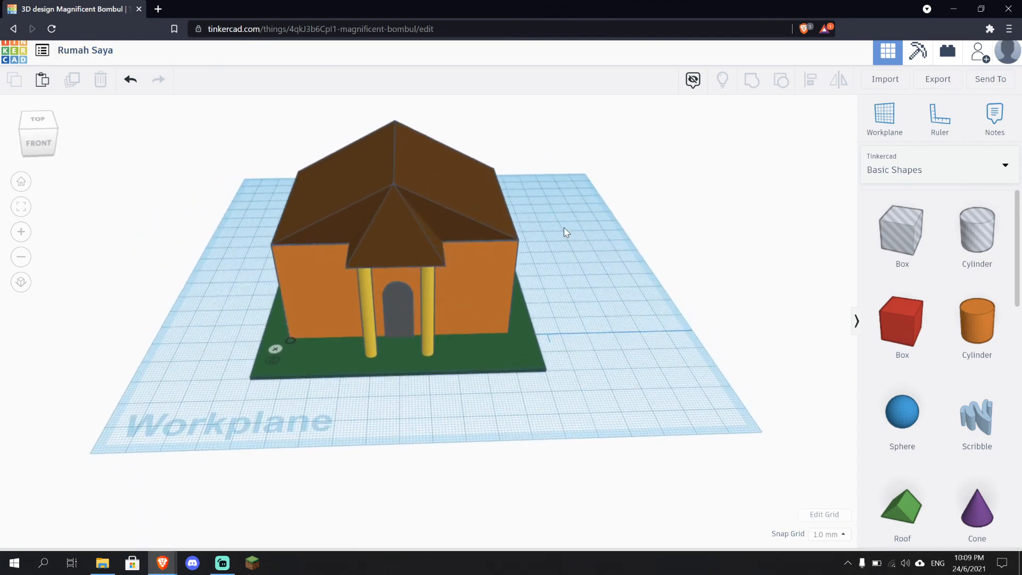
pyautogui.scroll(3, 89, 118)
pyautogui.scroll(-3, 189, 176)
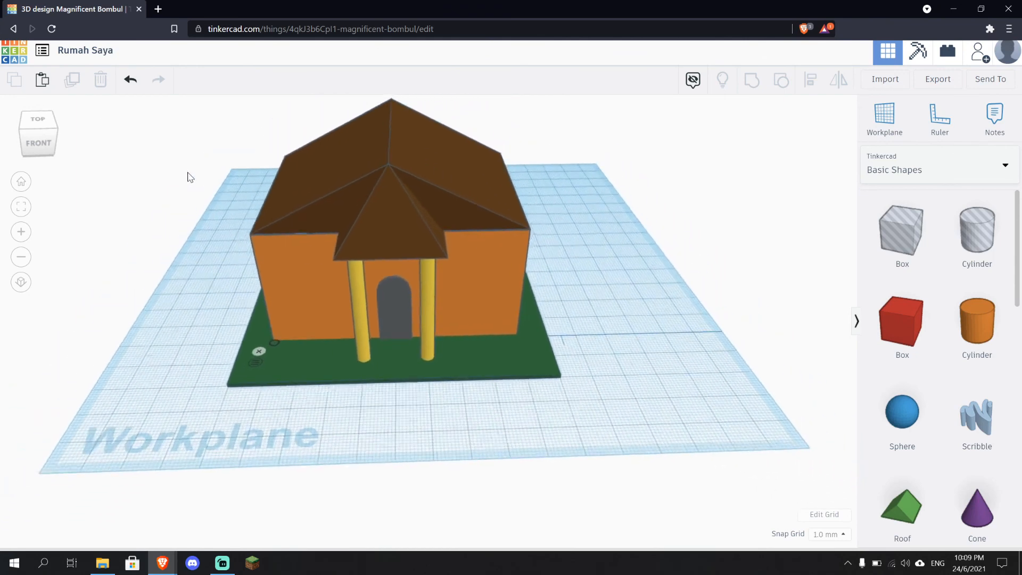
pyautogui.scroll(3, 639, 191)
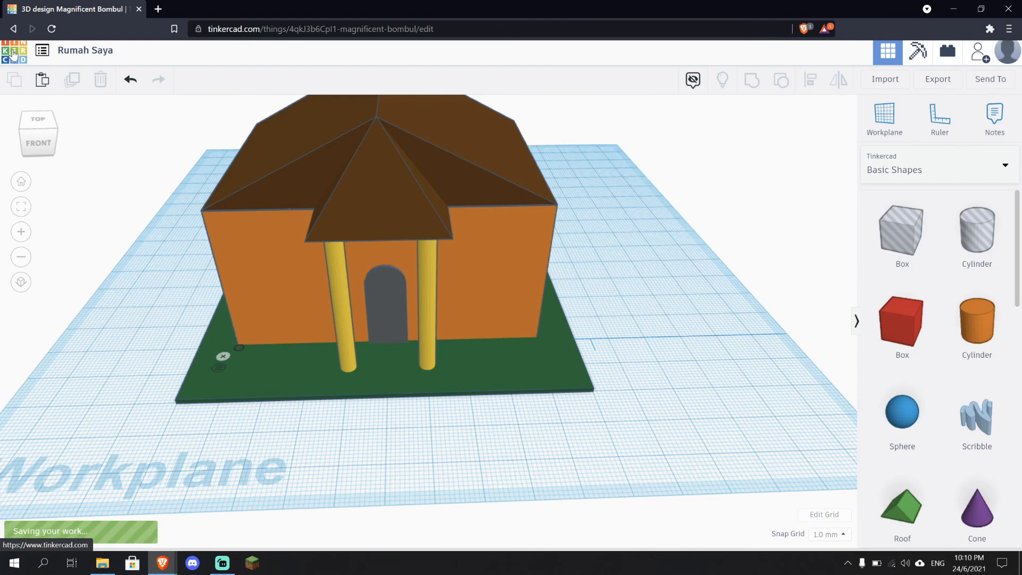
pyautogui.click(13, 55)
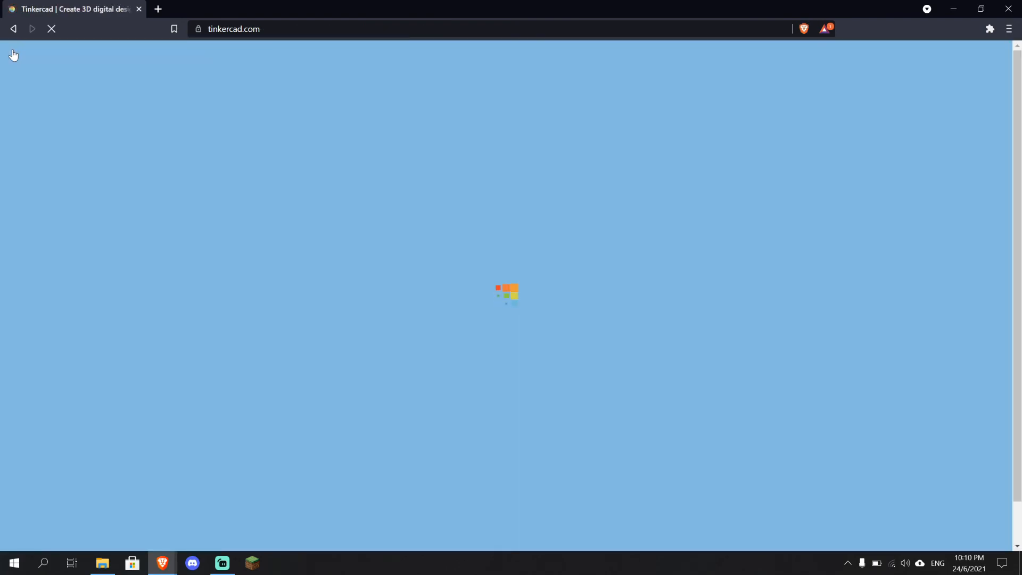